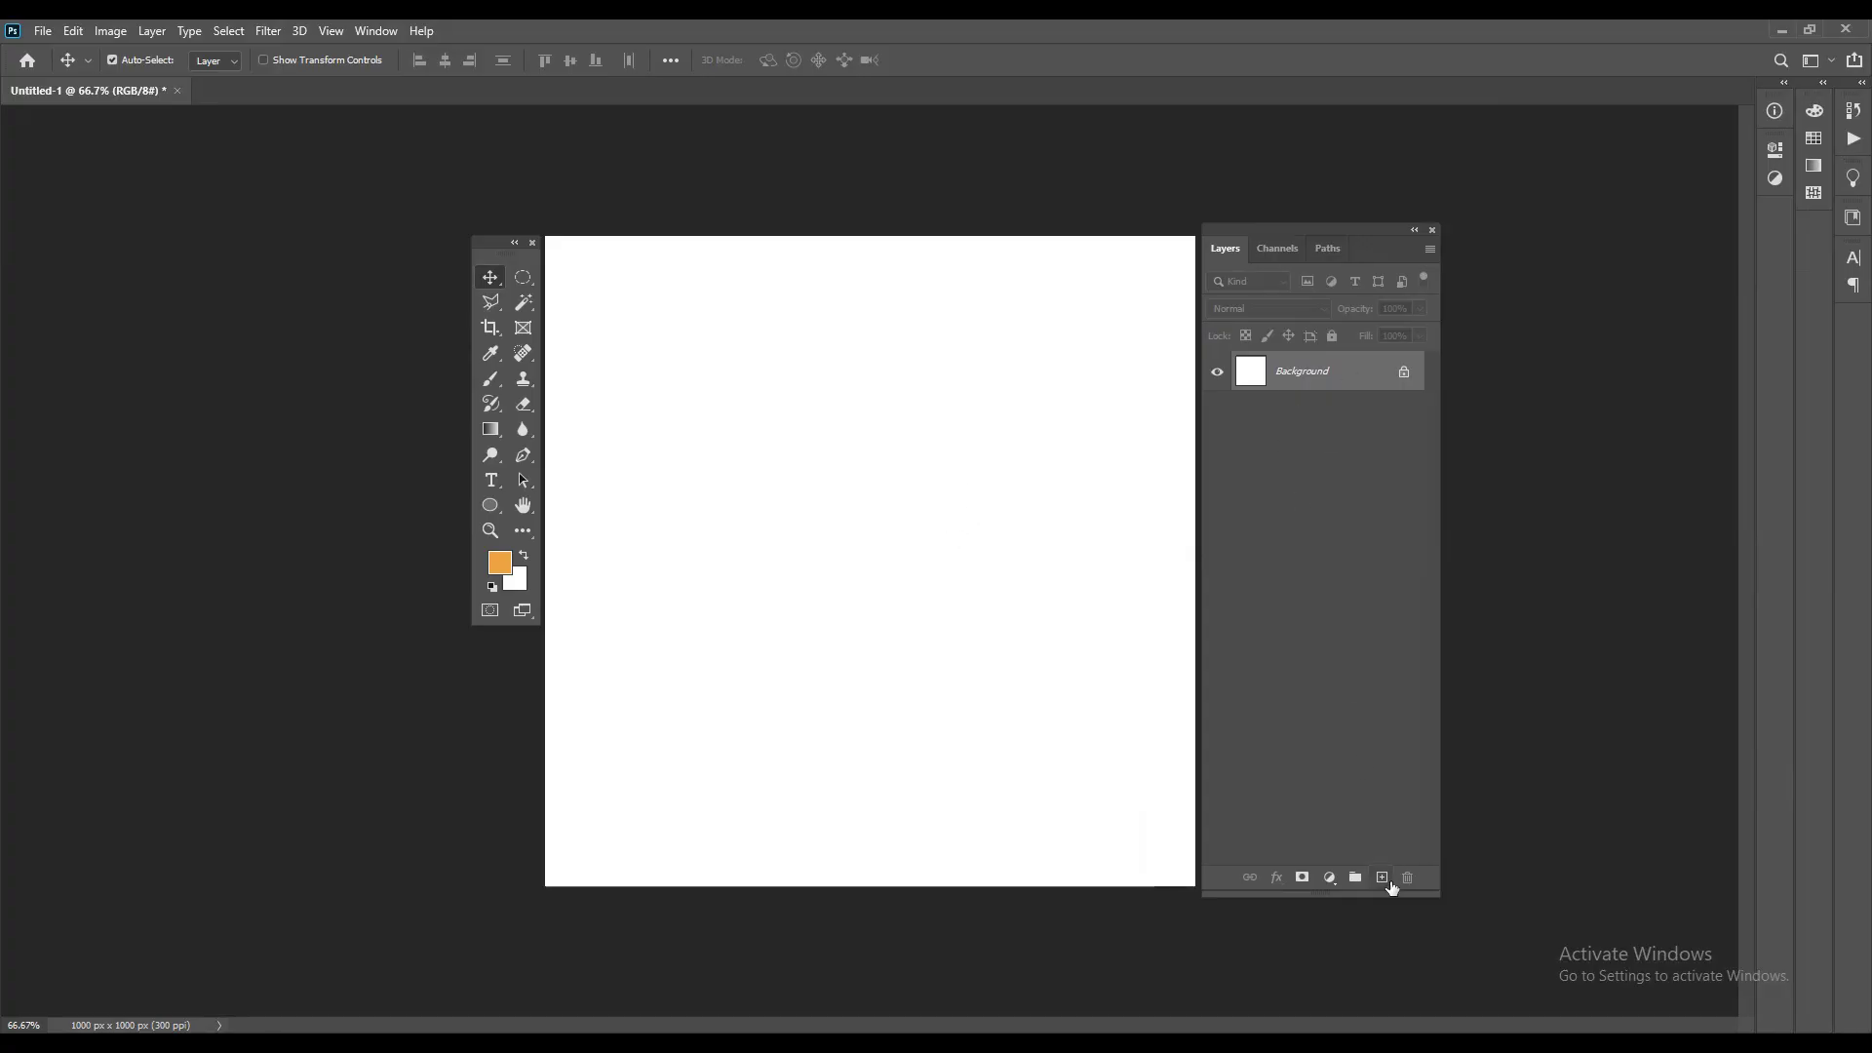
Step: Fill a new layer with an orange foreground colour and add another empty layer above it
click(1390, 883)
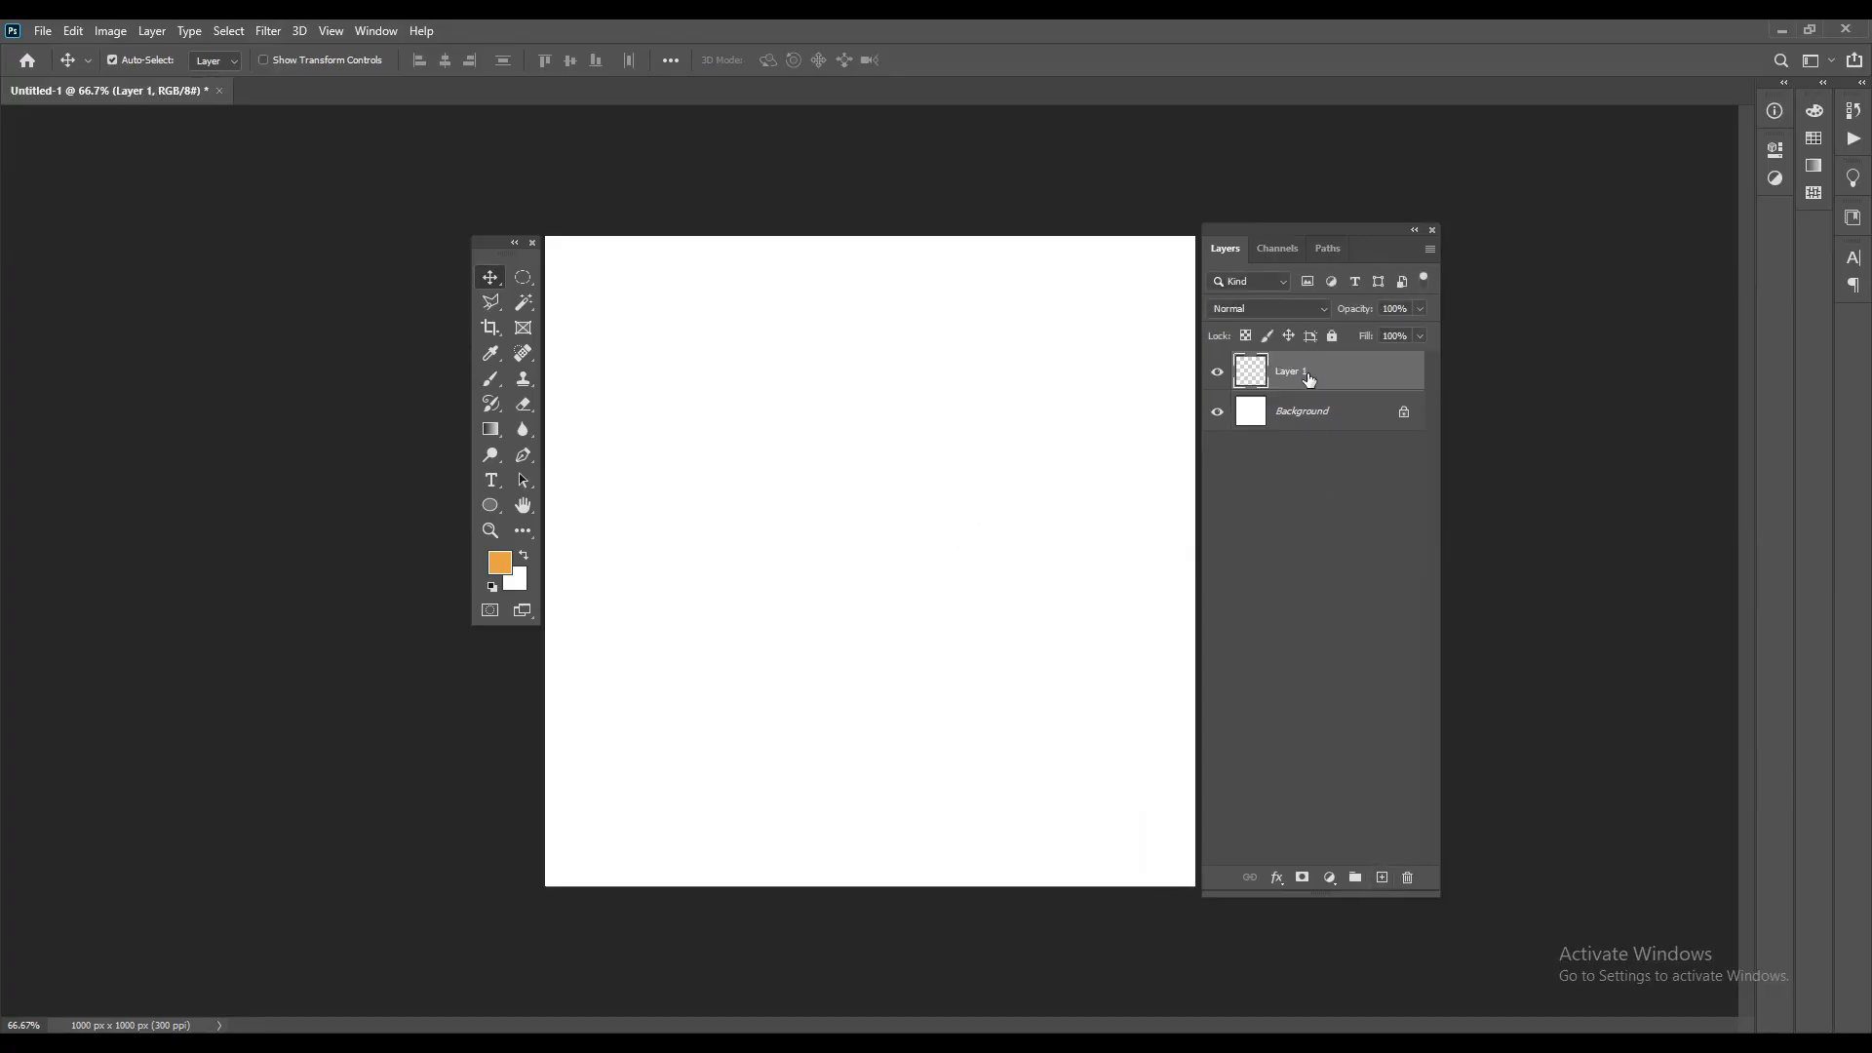
click(501, 564)
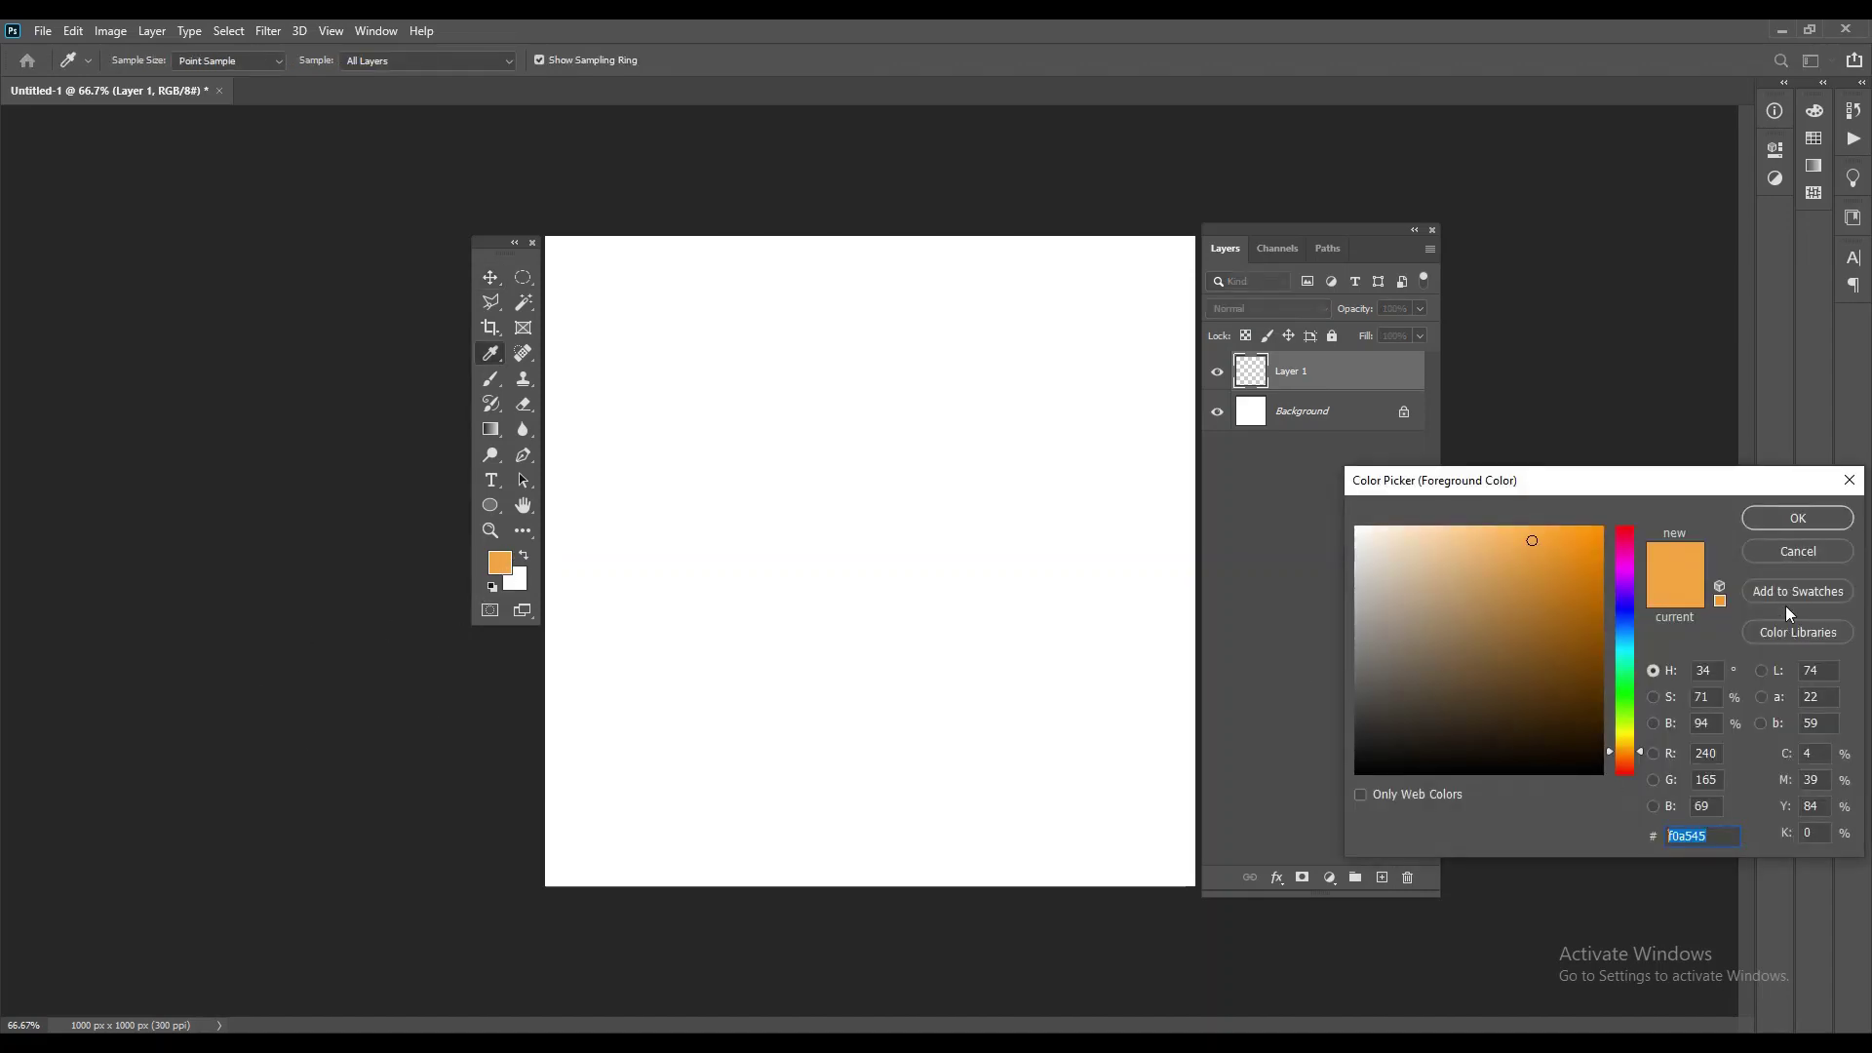
click(1795, 518)
key(alt+BackSpace)
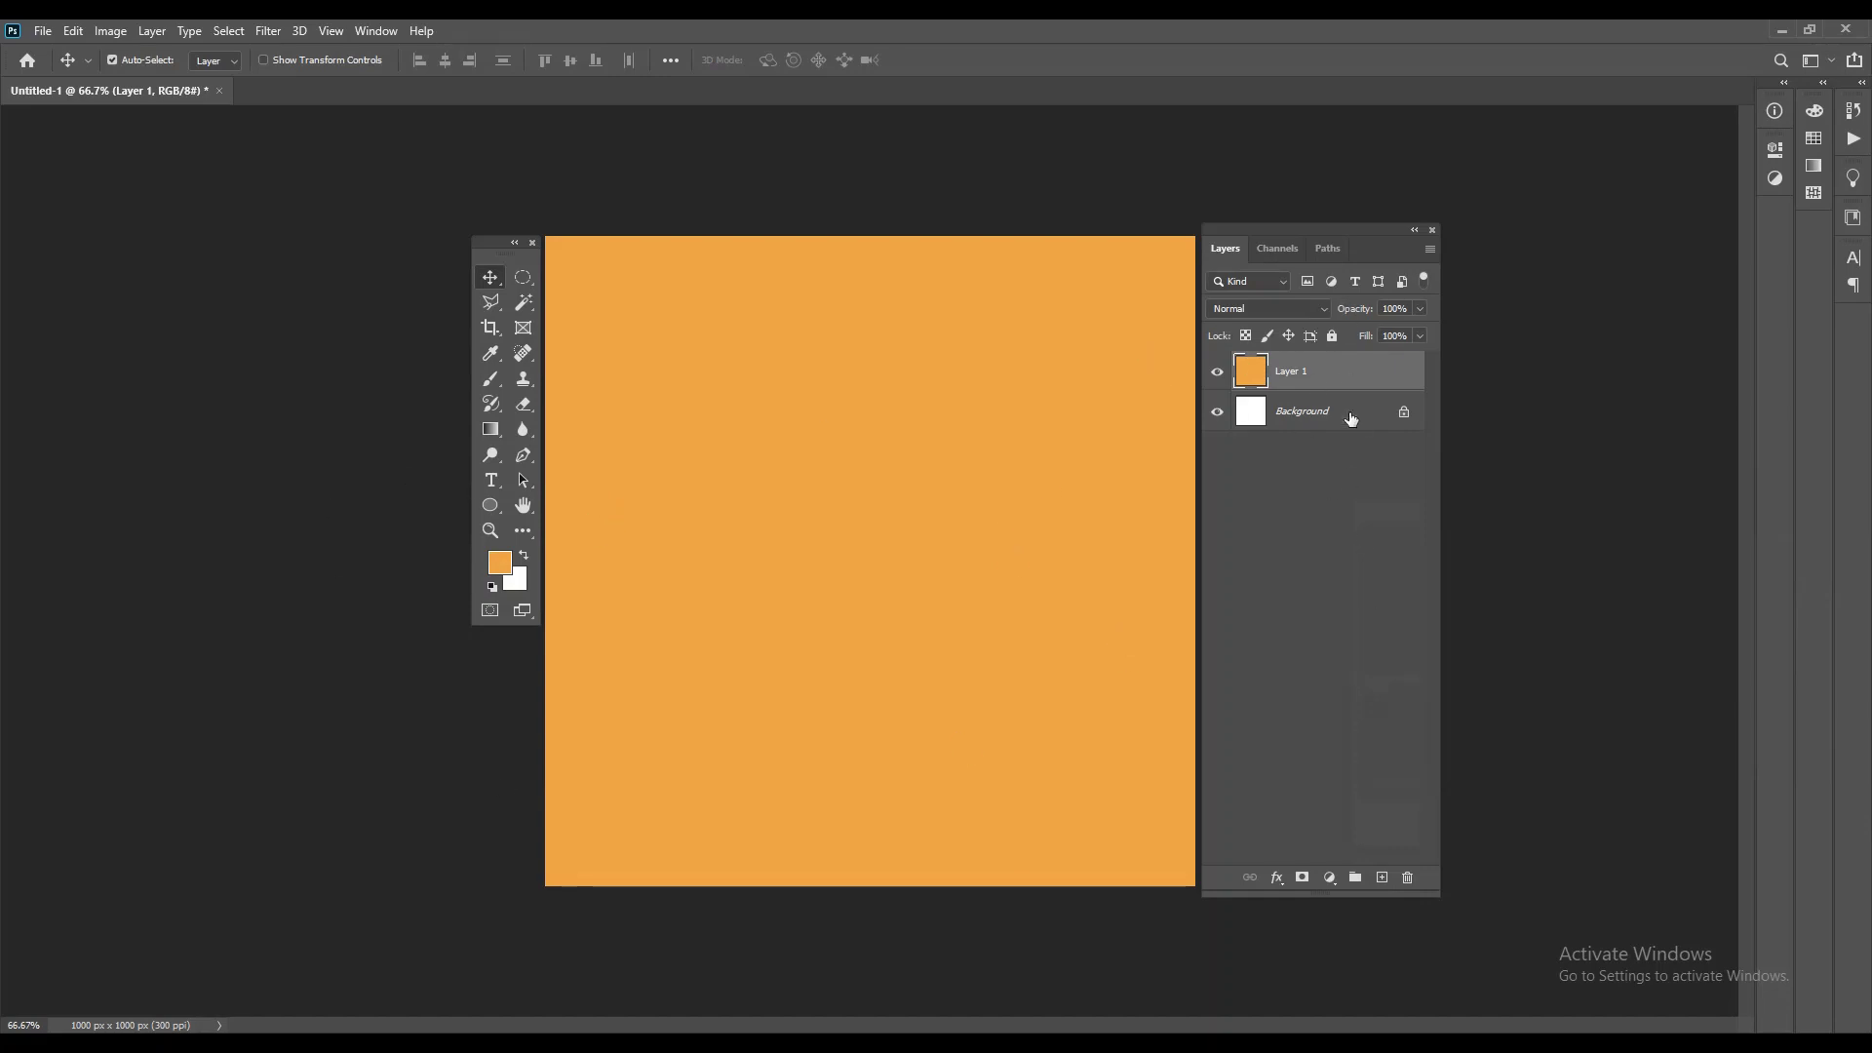
click(1382, 878)
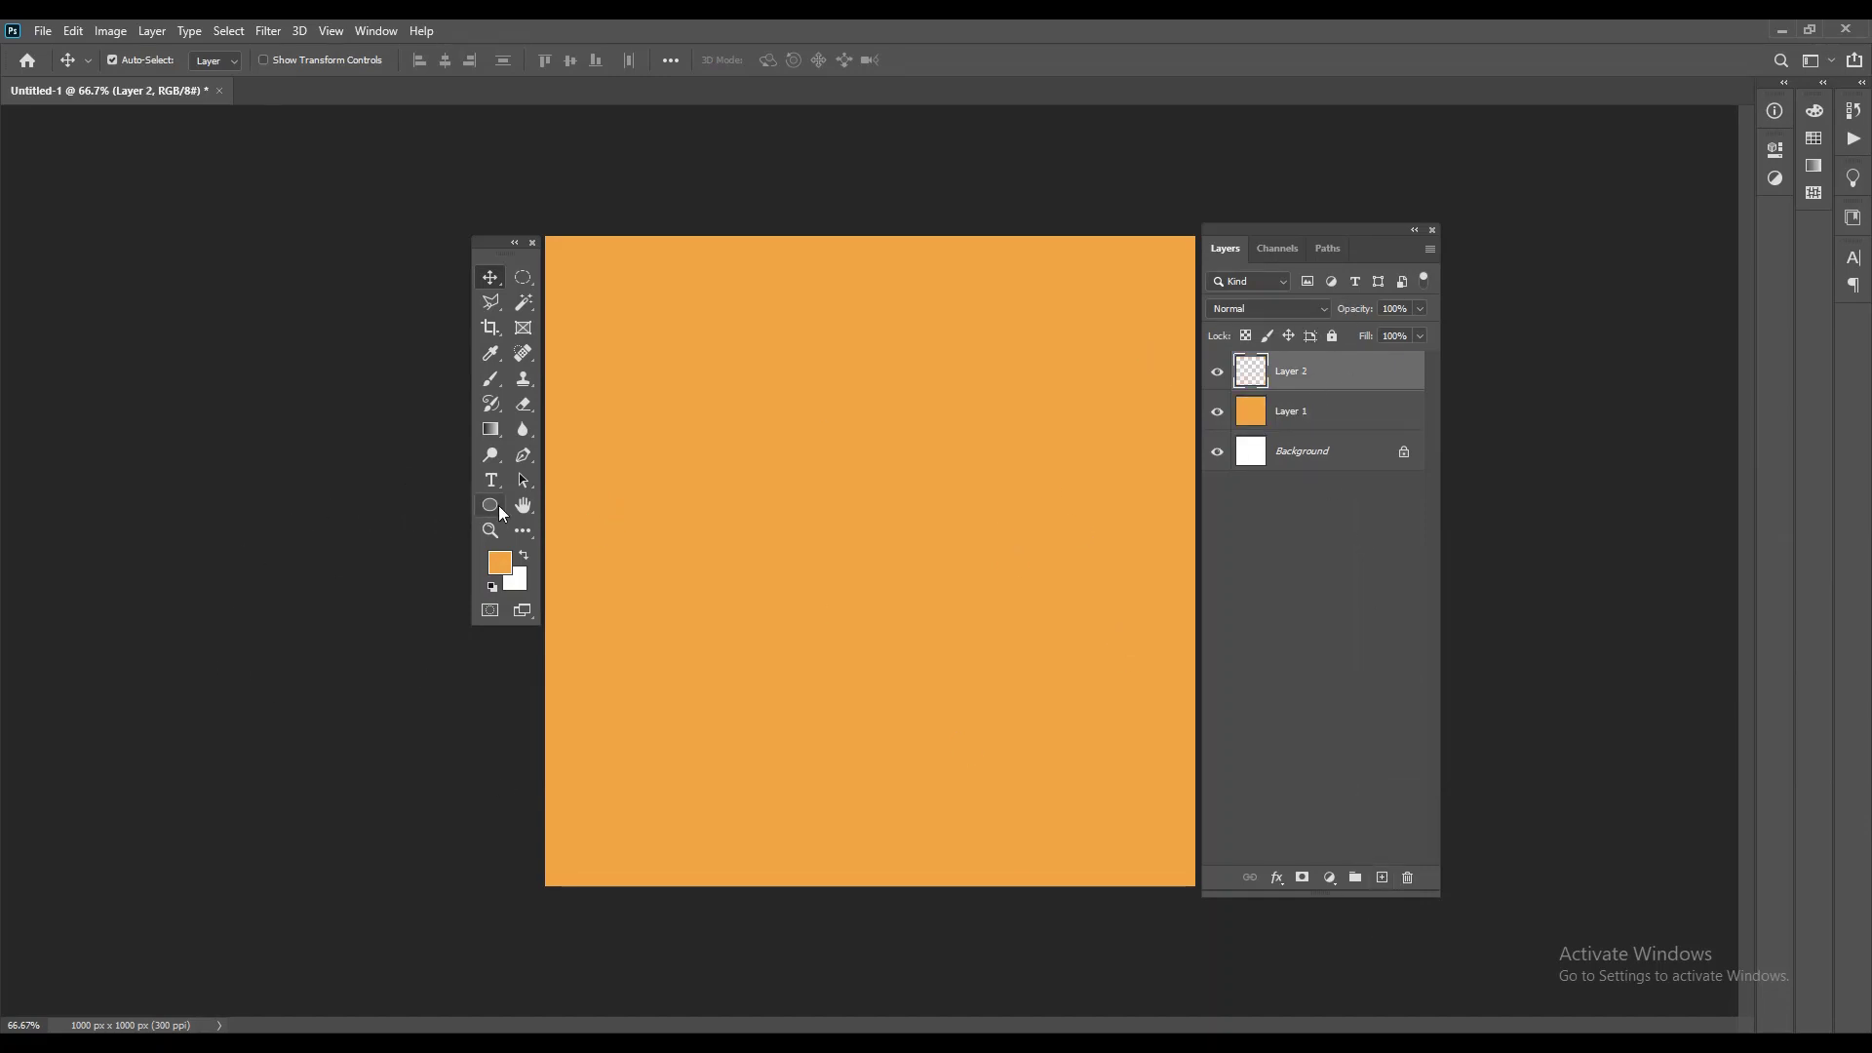
Step: Draw a tall rectangle shape in the centre of the canvas with the Rectangle Tool
click(502, 513)
right_click(502, 512)
key(Escape)
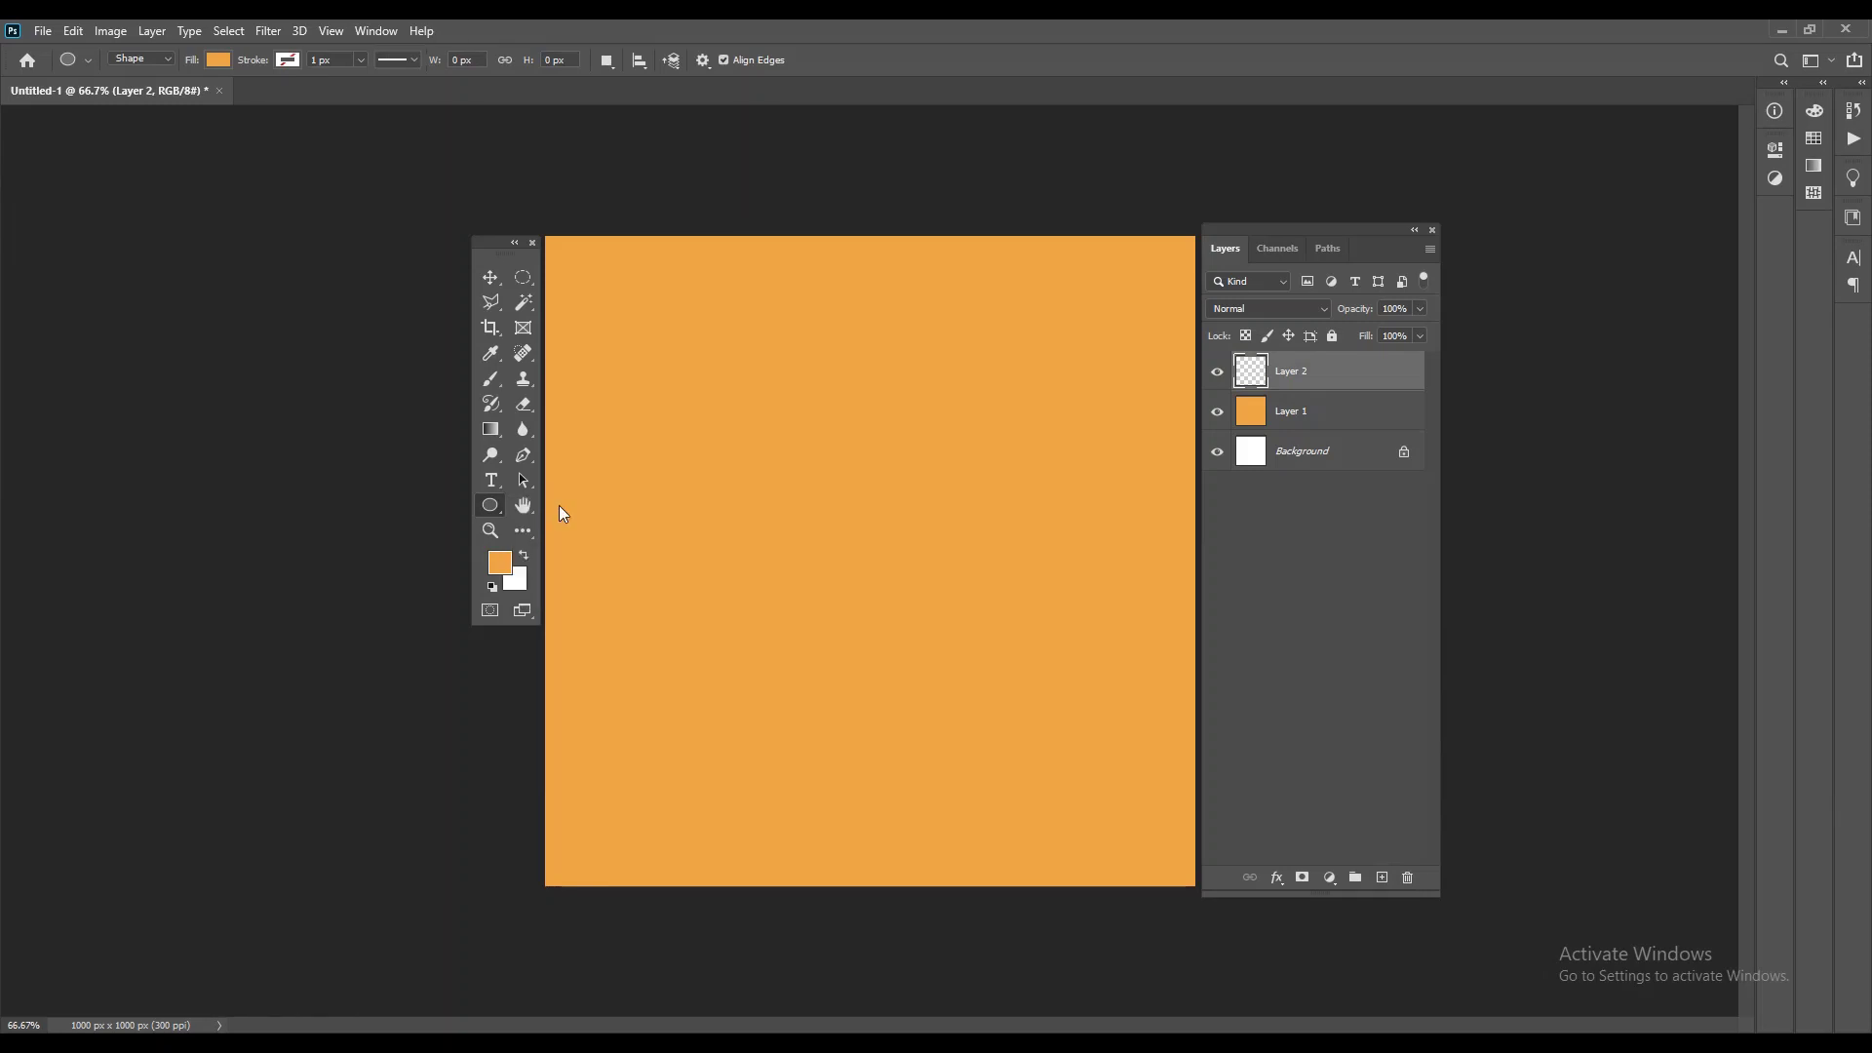
drag(490, 505, 614, 506)
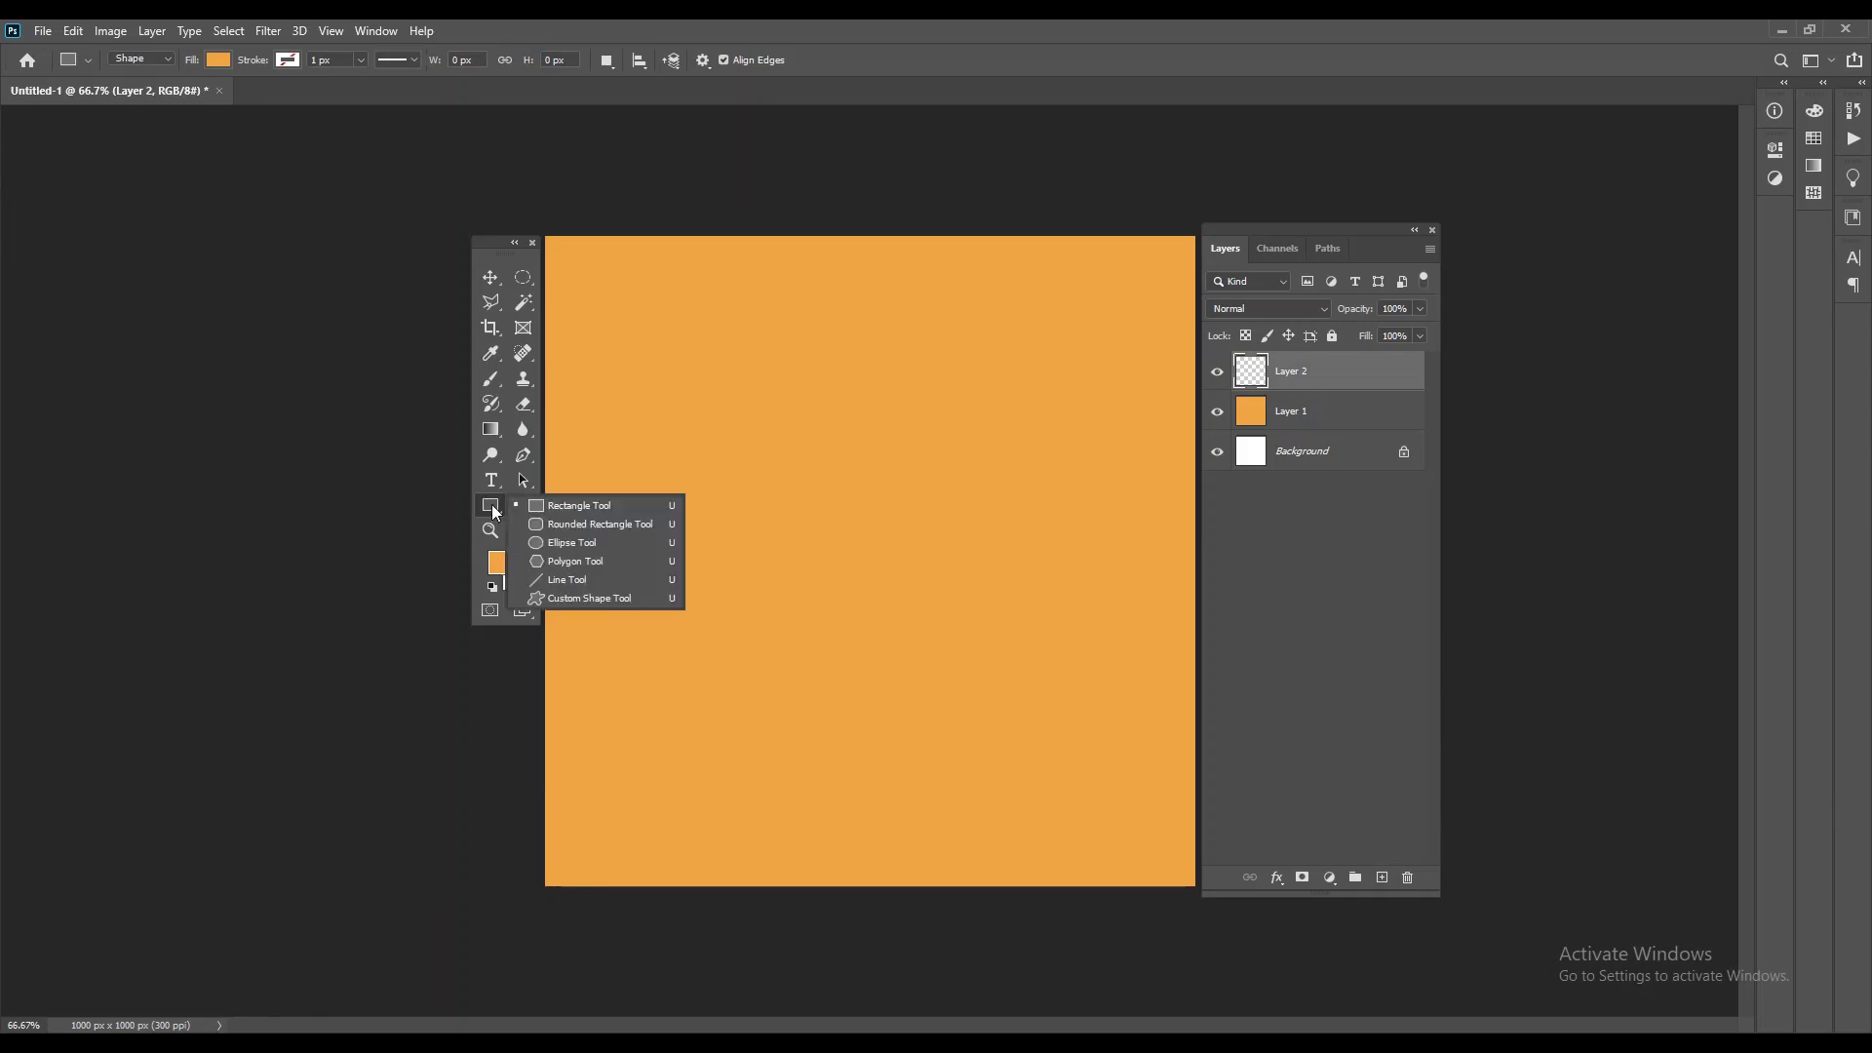
click(614, 505)
drag(789, 435, 911, 752)
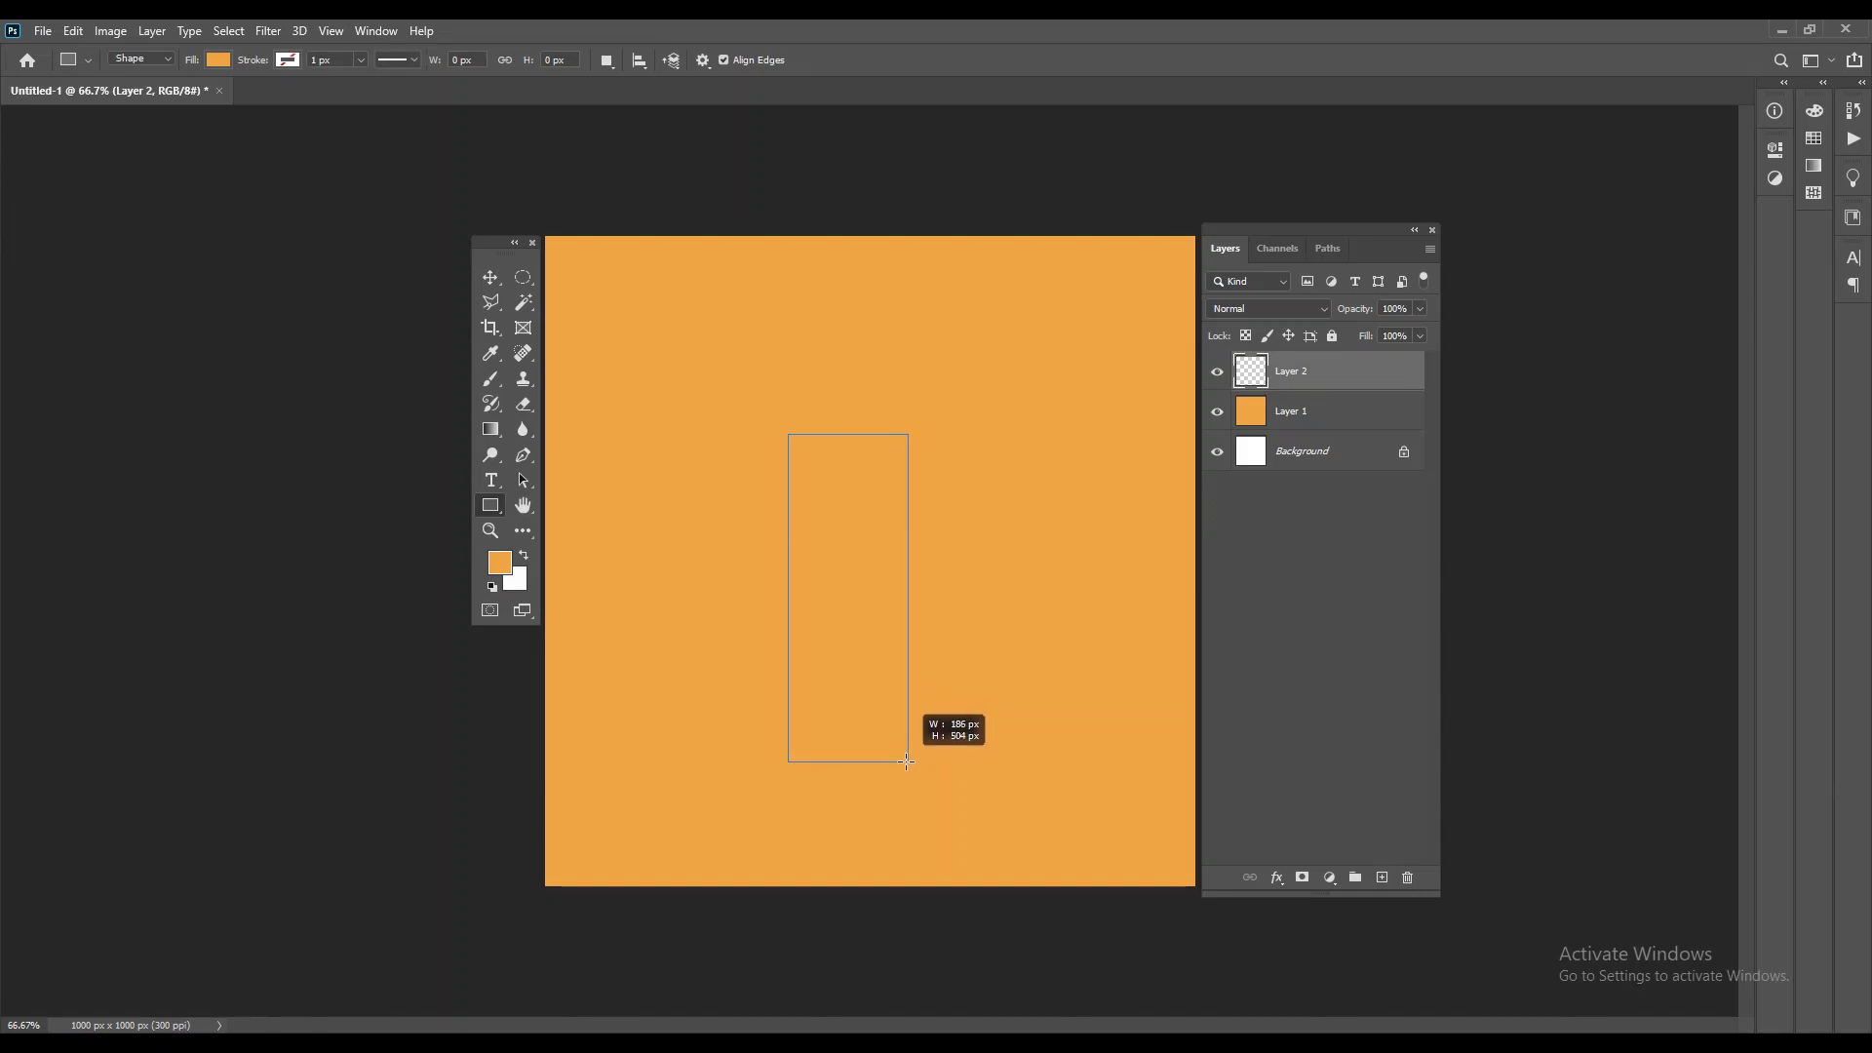
drag(911, 752, 904, 764)
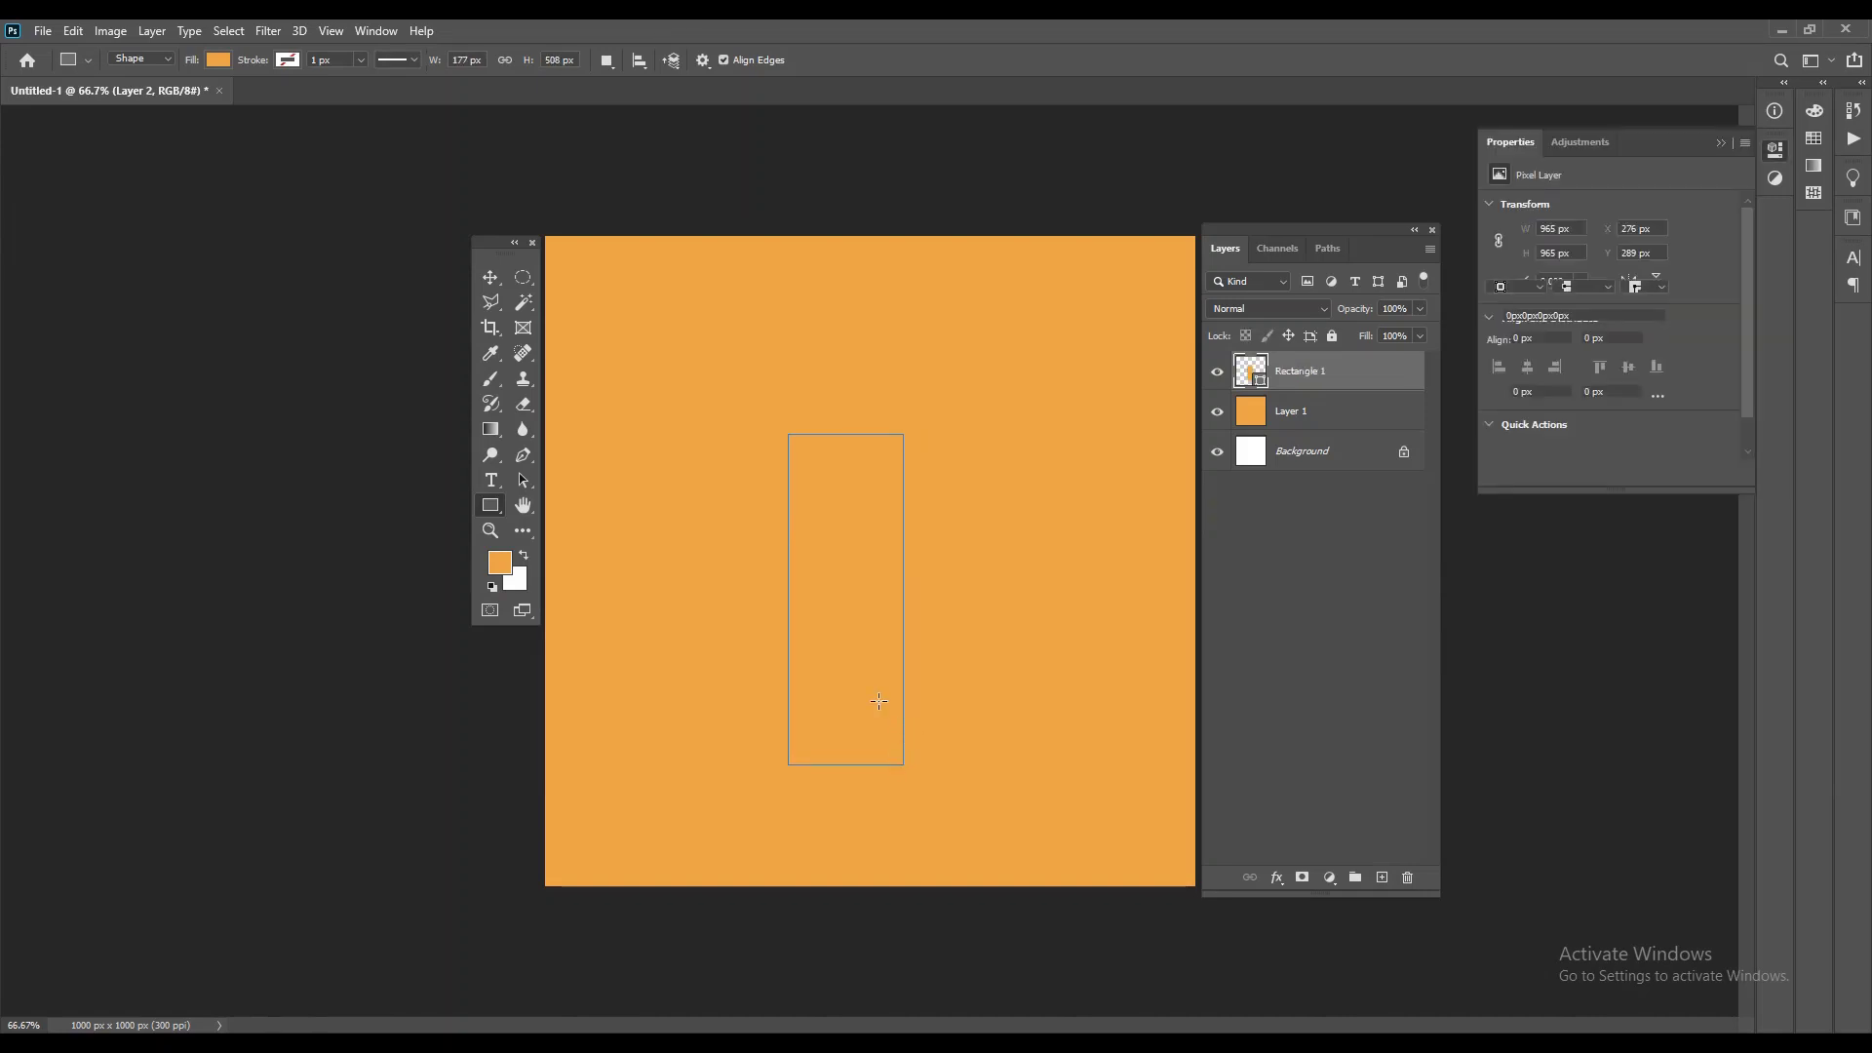
Step: Set the rectangle's fill to white
click(1722, 144)
key(ctrl+BackSpace)
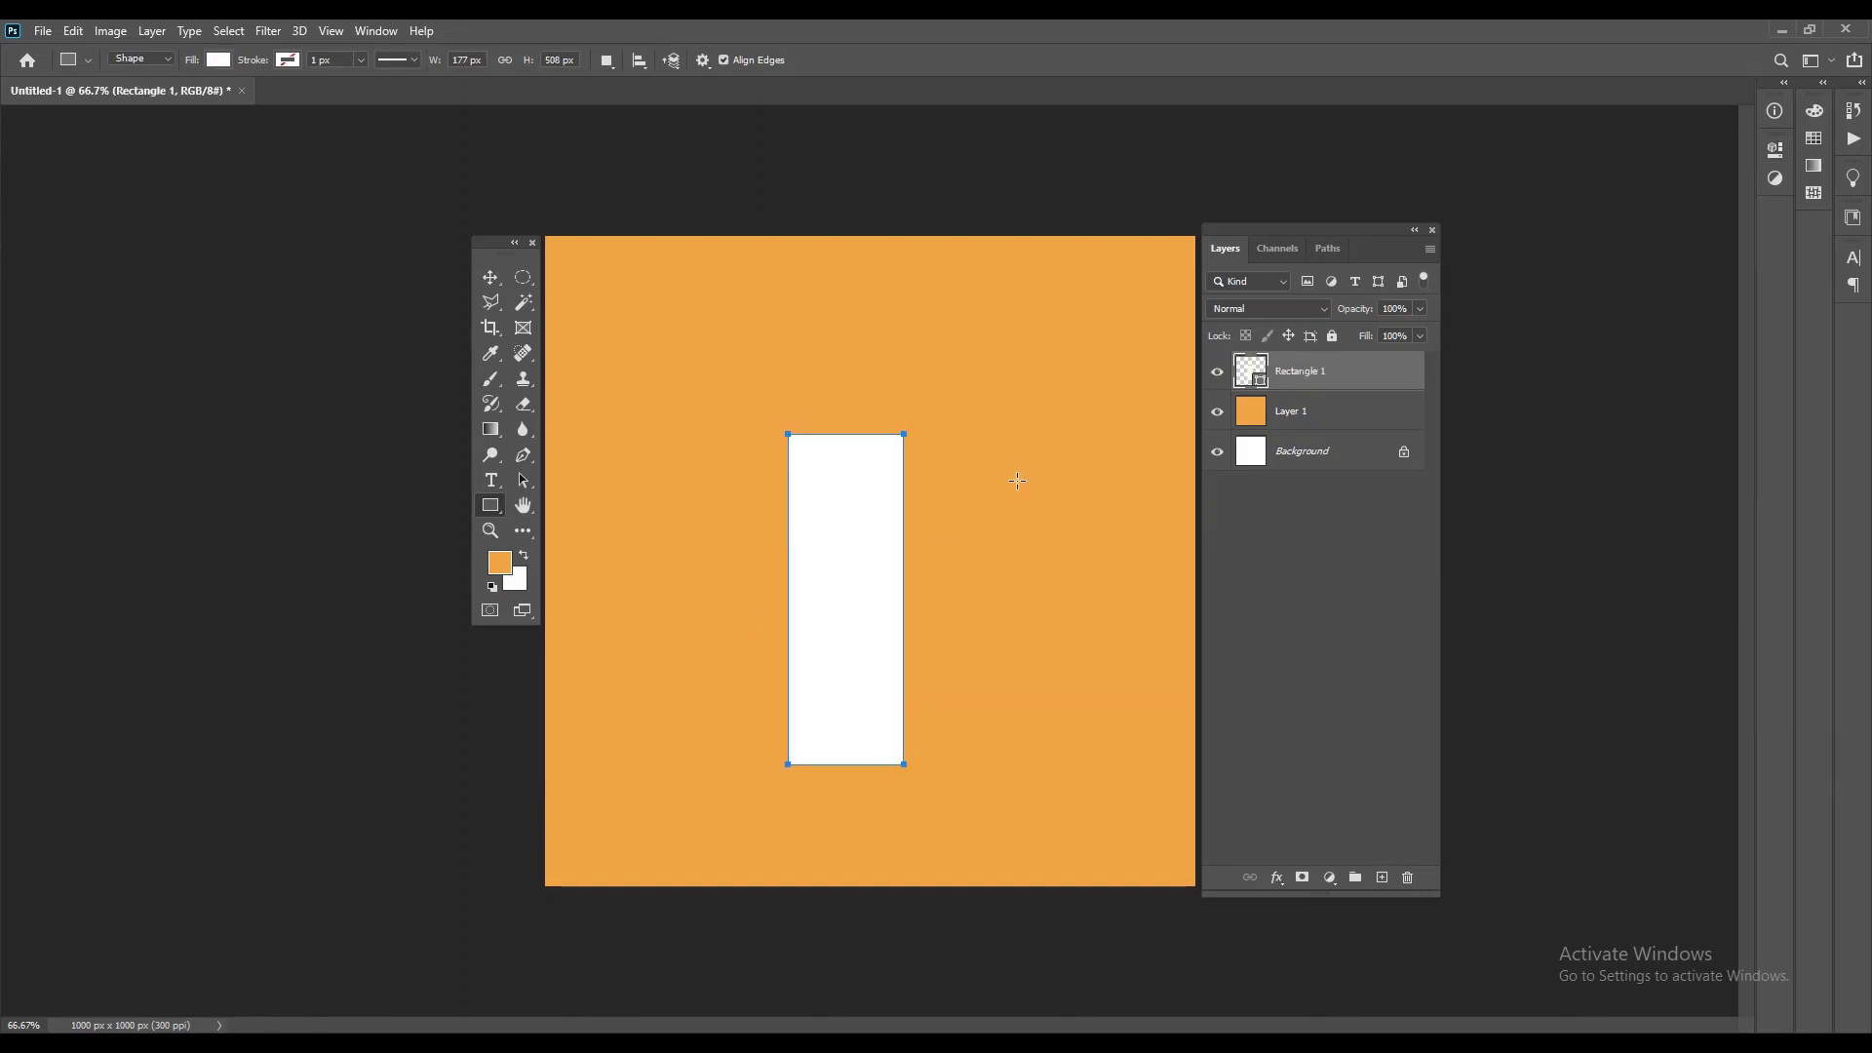
click(493, 277)
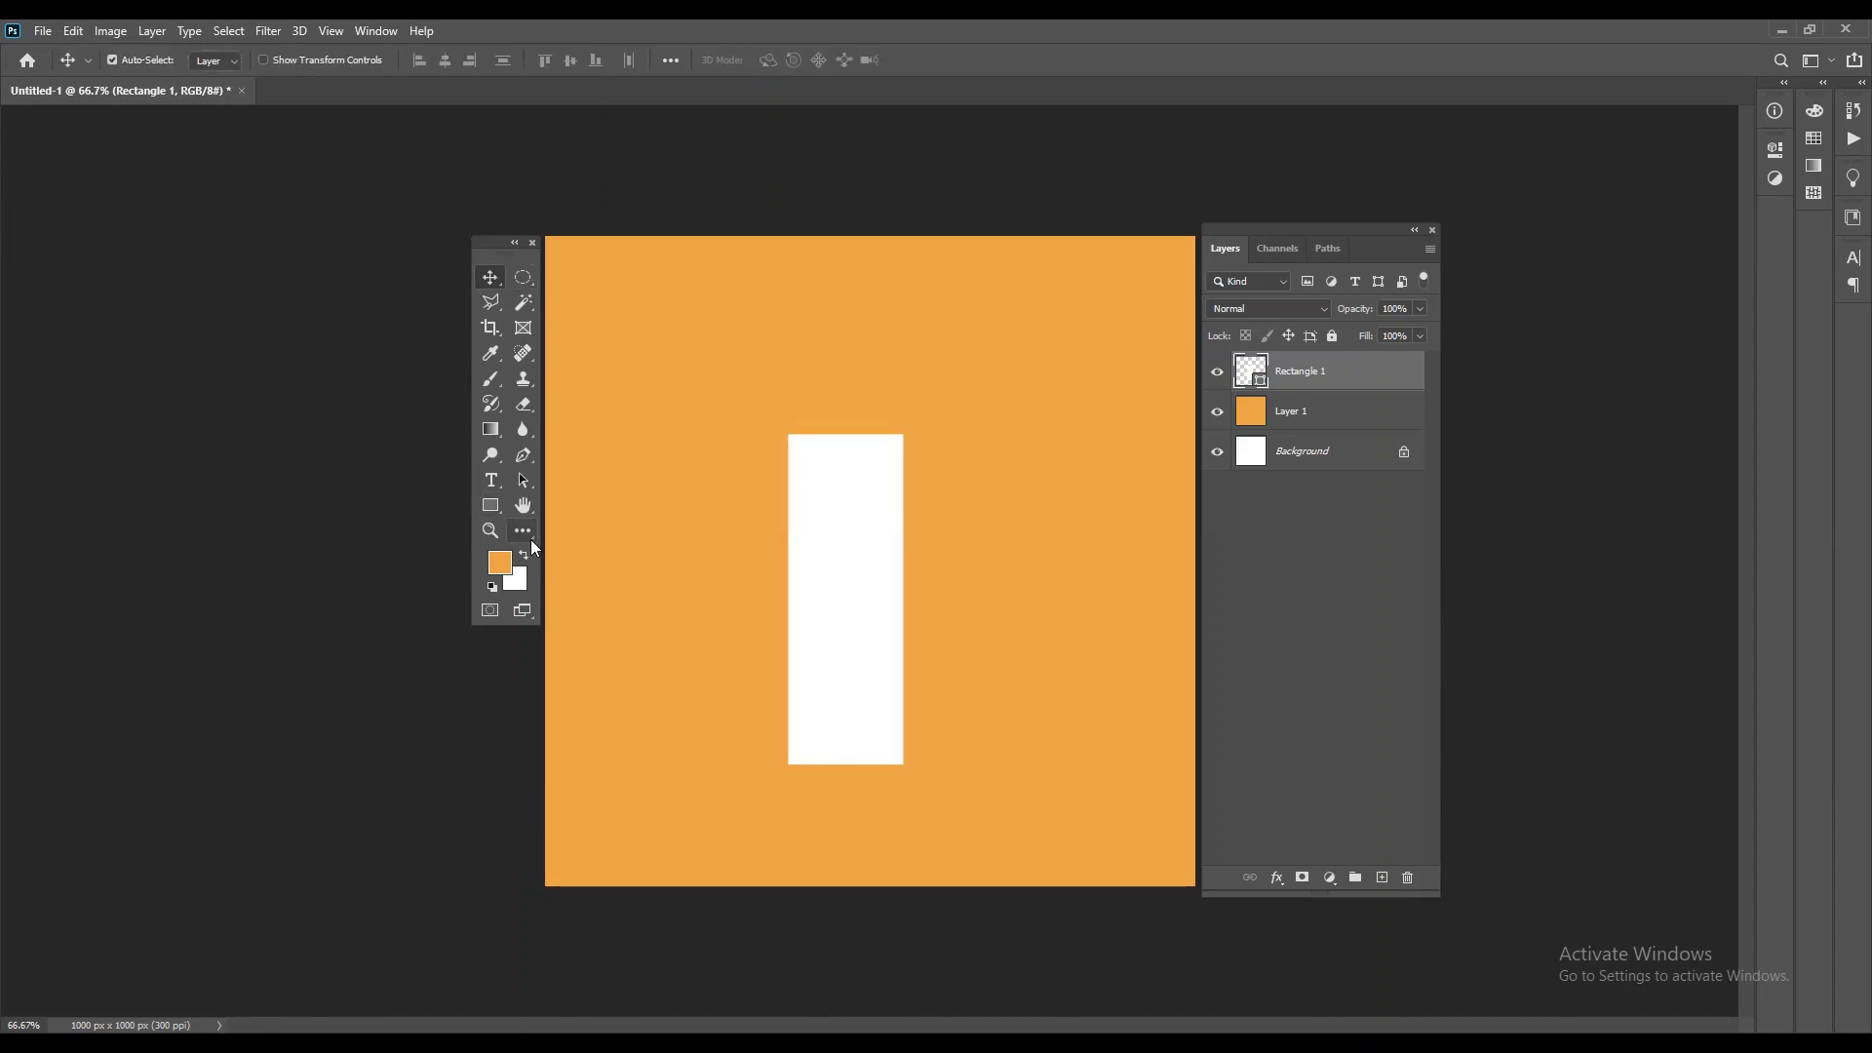
click(530, 538)
Step: Draw a white ellipse circle right of the rectangle and nudge it closer
right_click(503, 519)
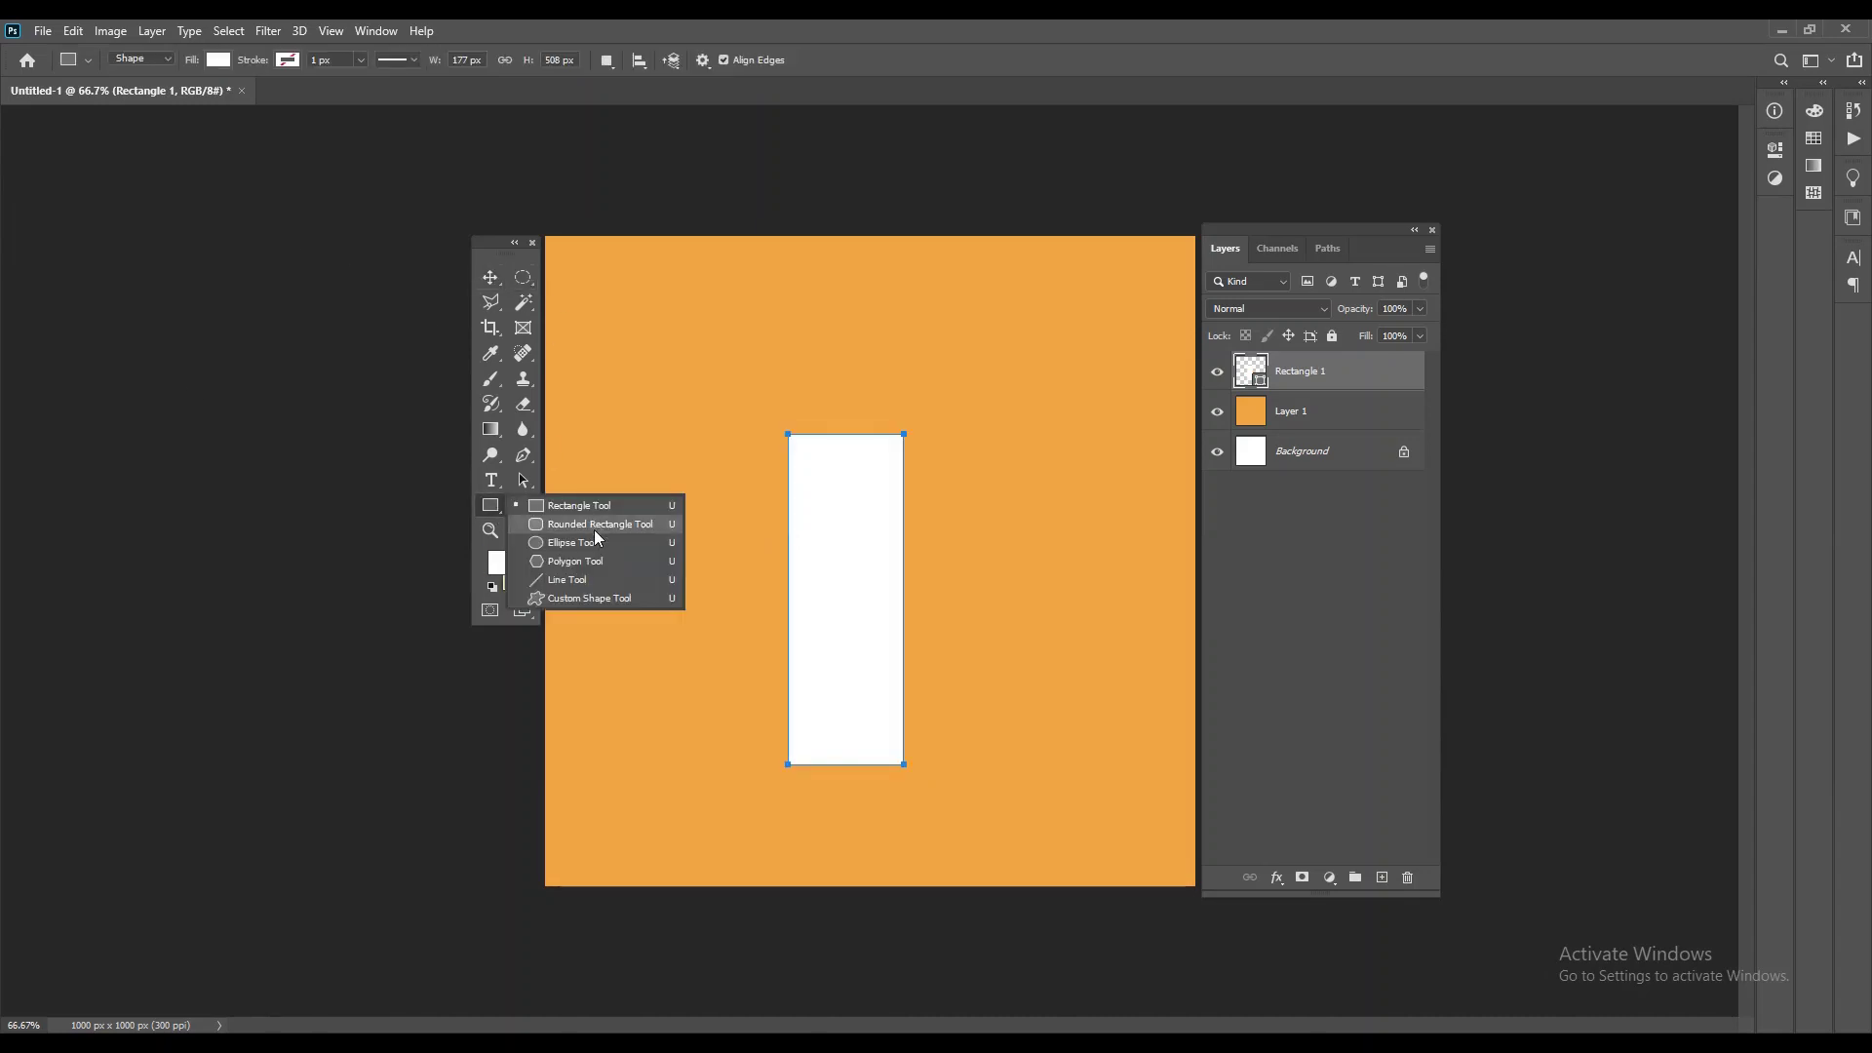
click(585, 503)
mouse_move(967, 493)
mouse_down()
mouse_move(1169, 808)
mouse_move(1151, 815)
mouse_up()
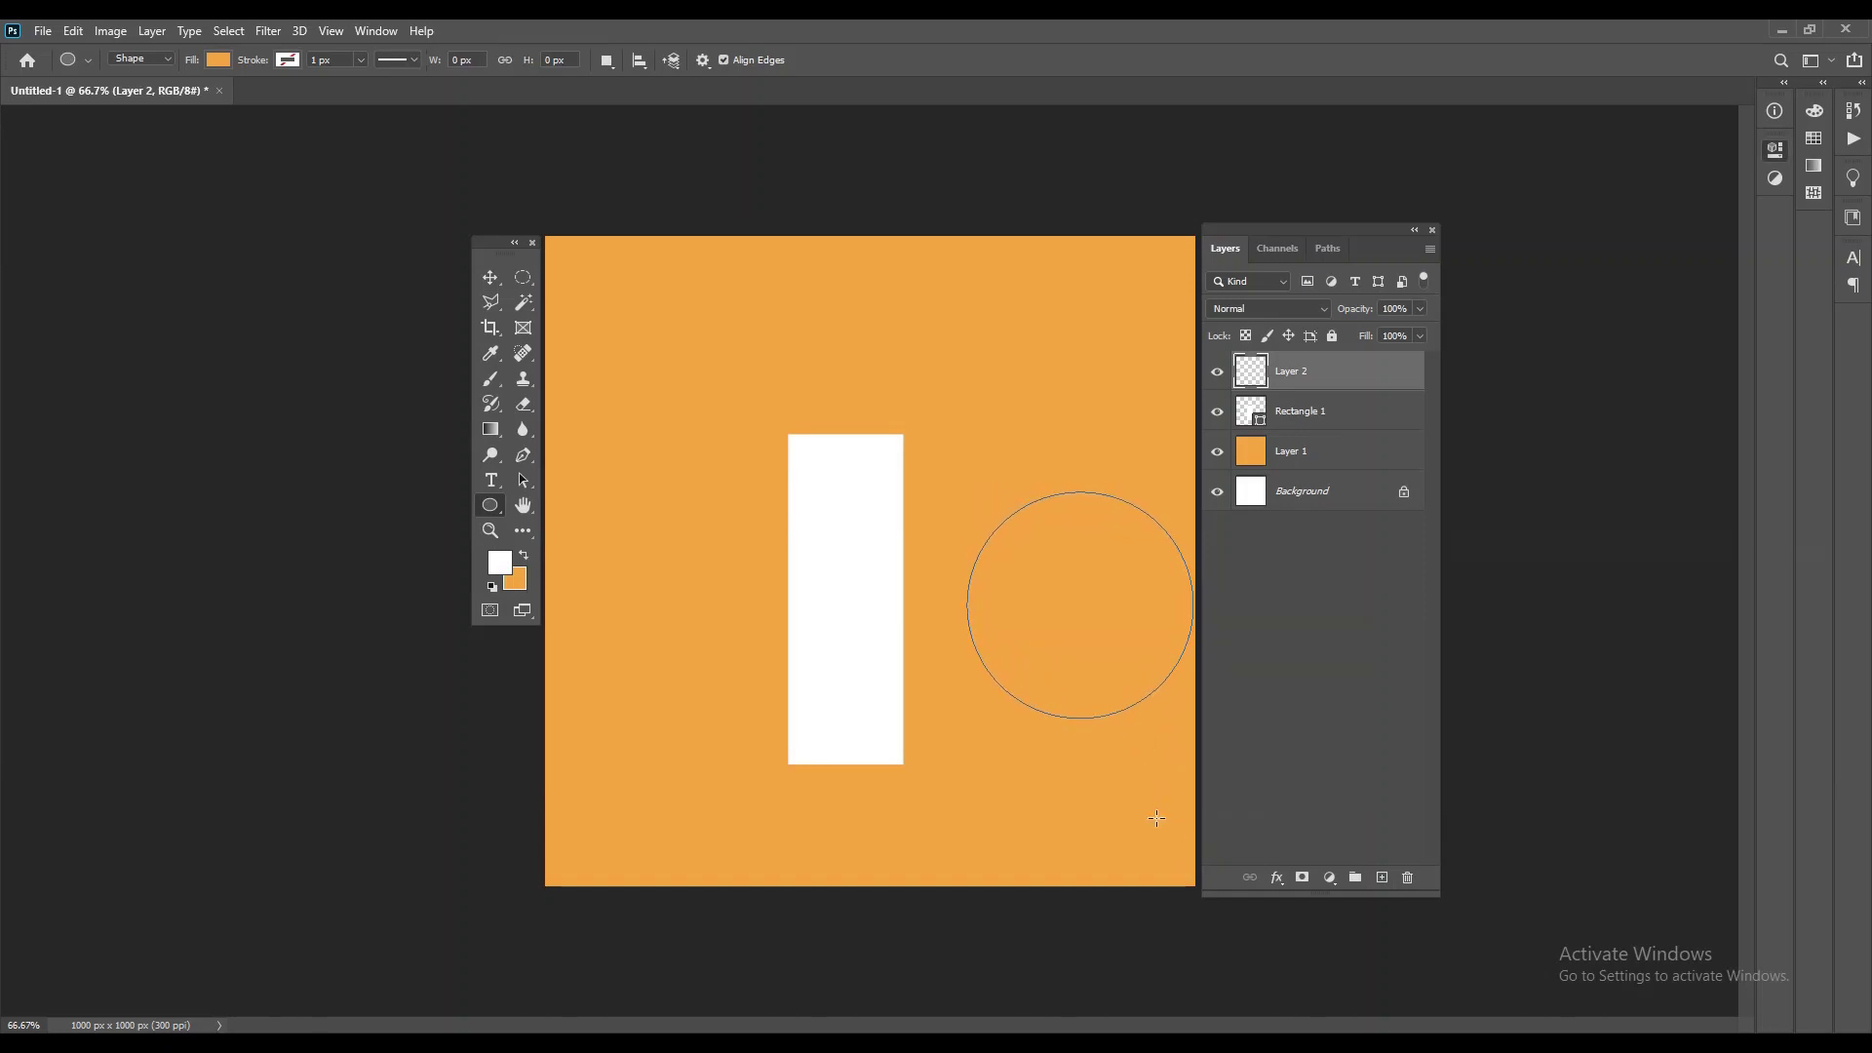
click(492, 281)
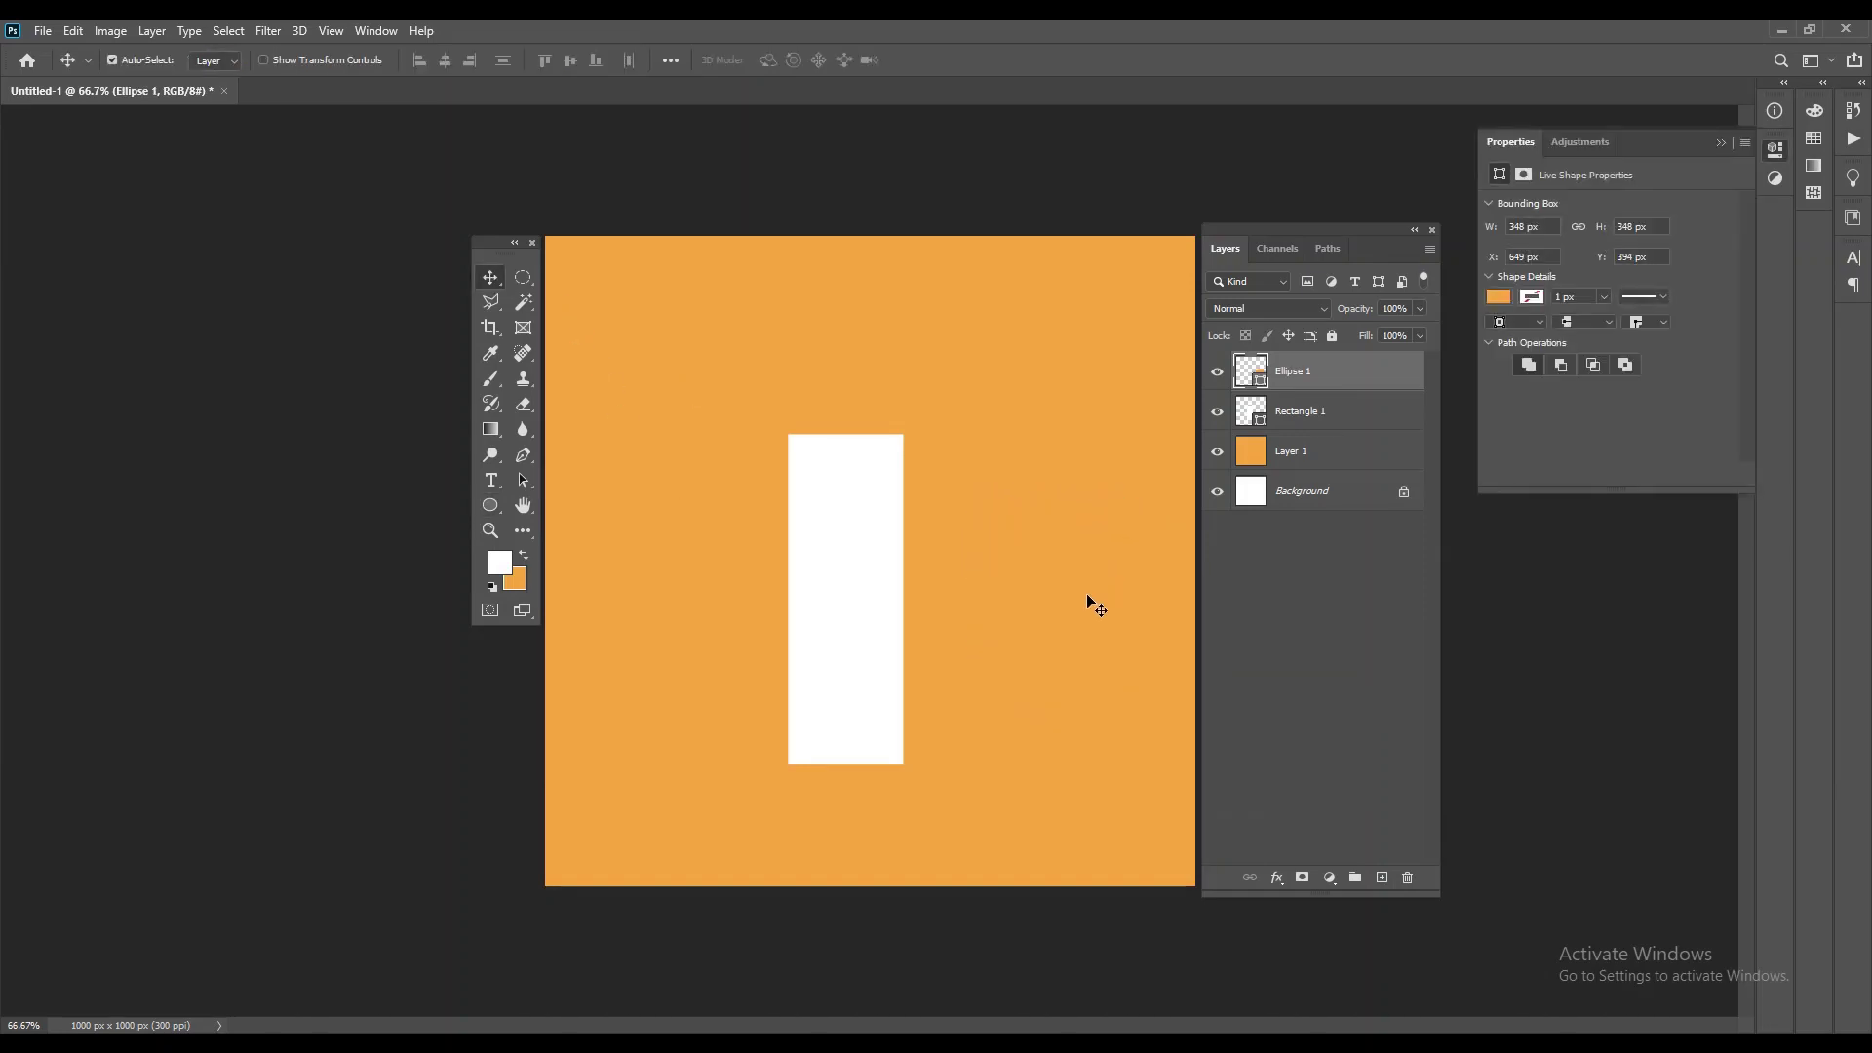
click(1723, 143)
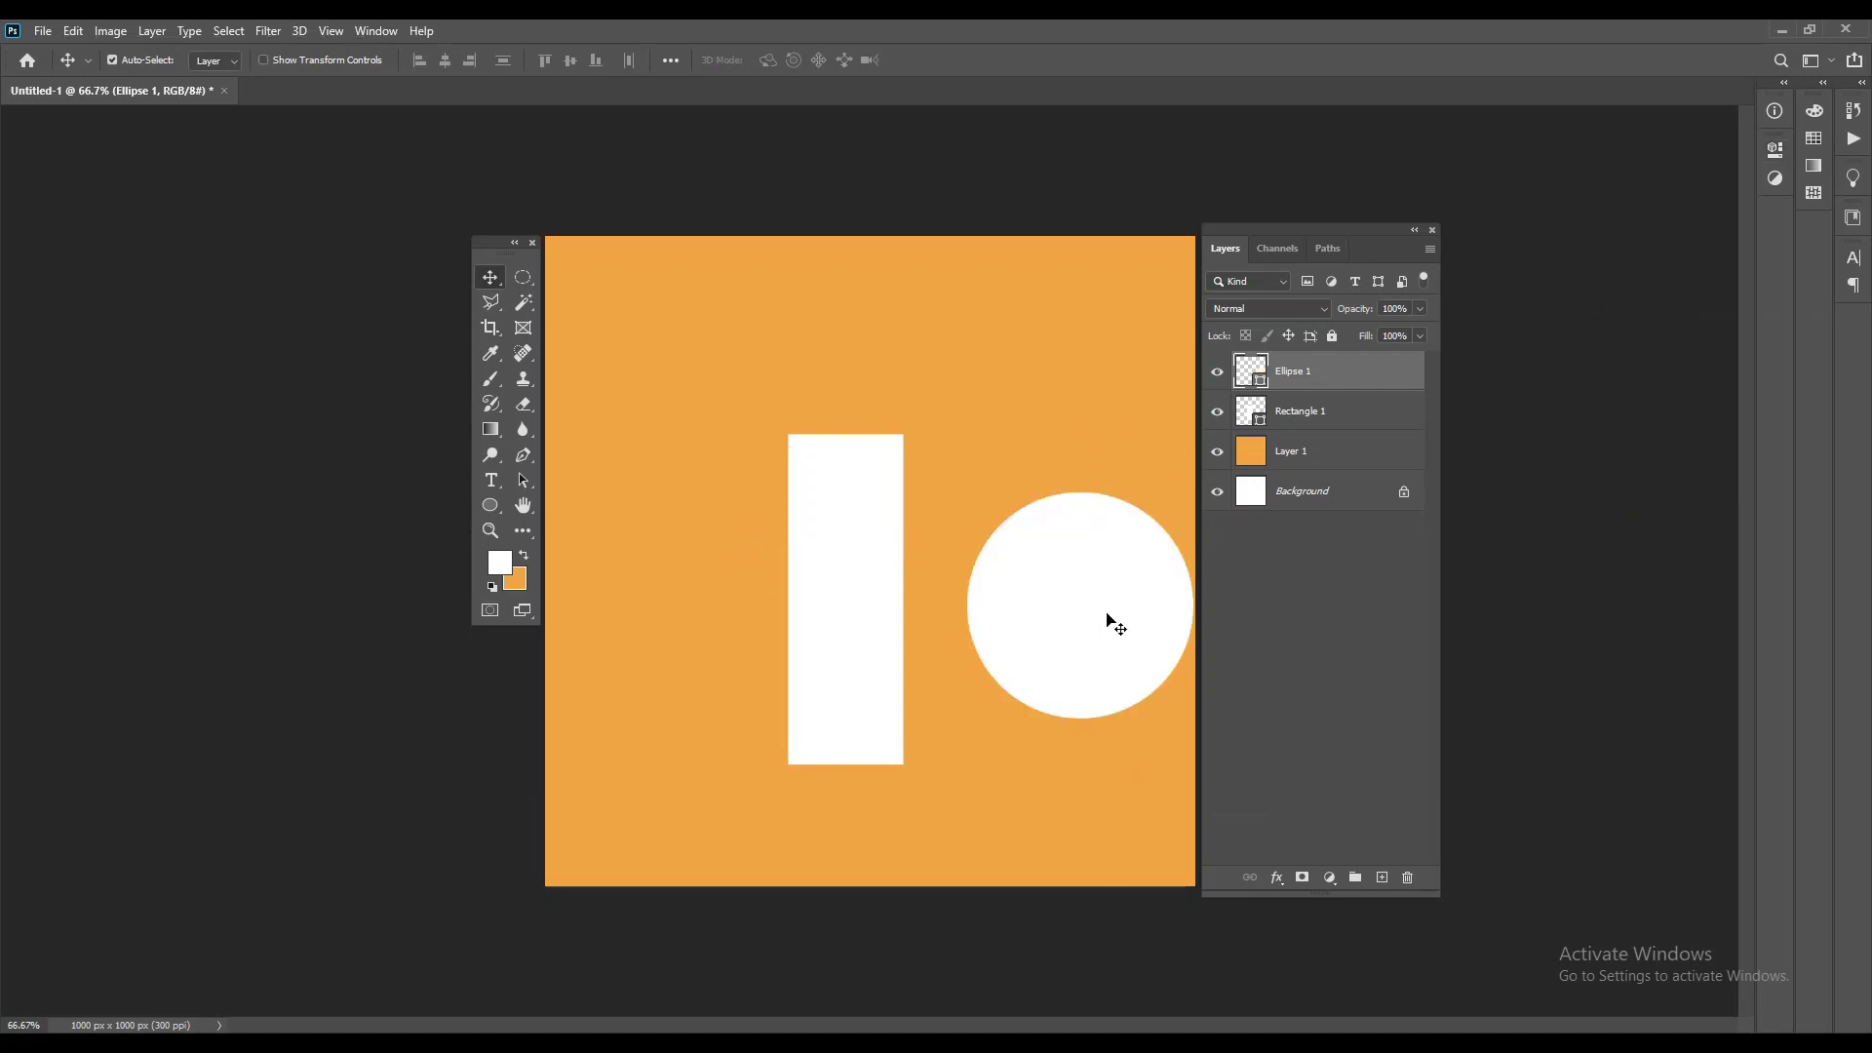
drag(1113, 622, 1069, 603)
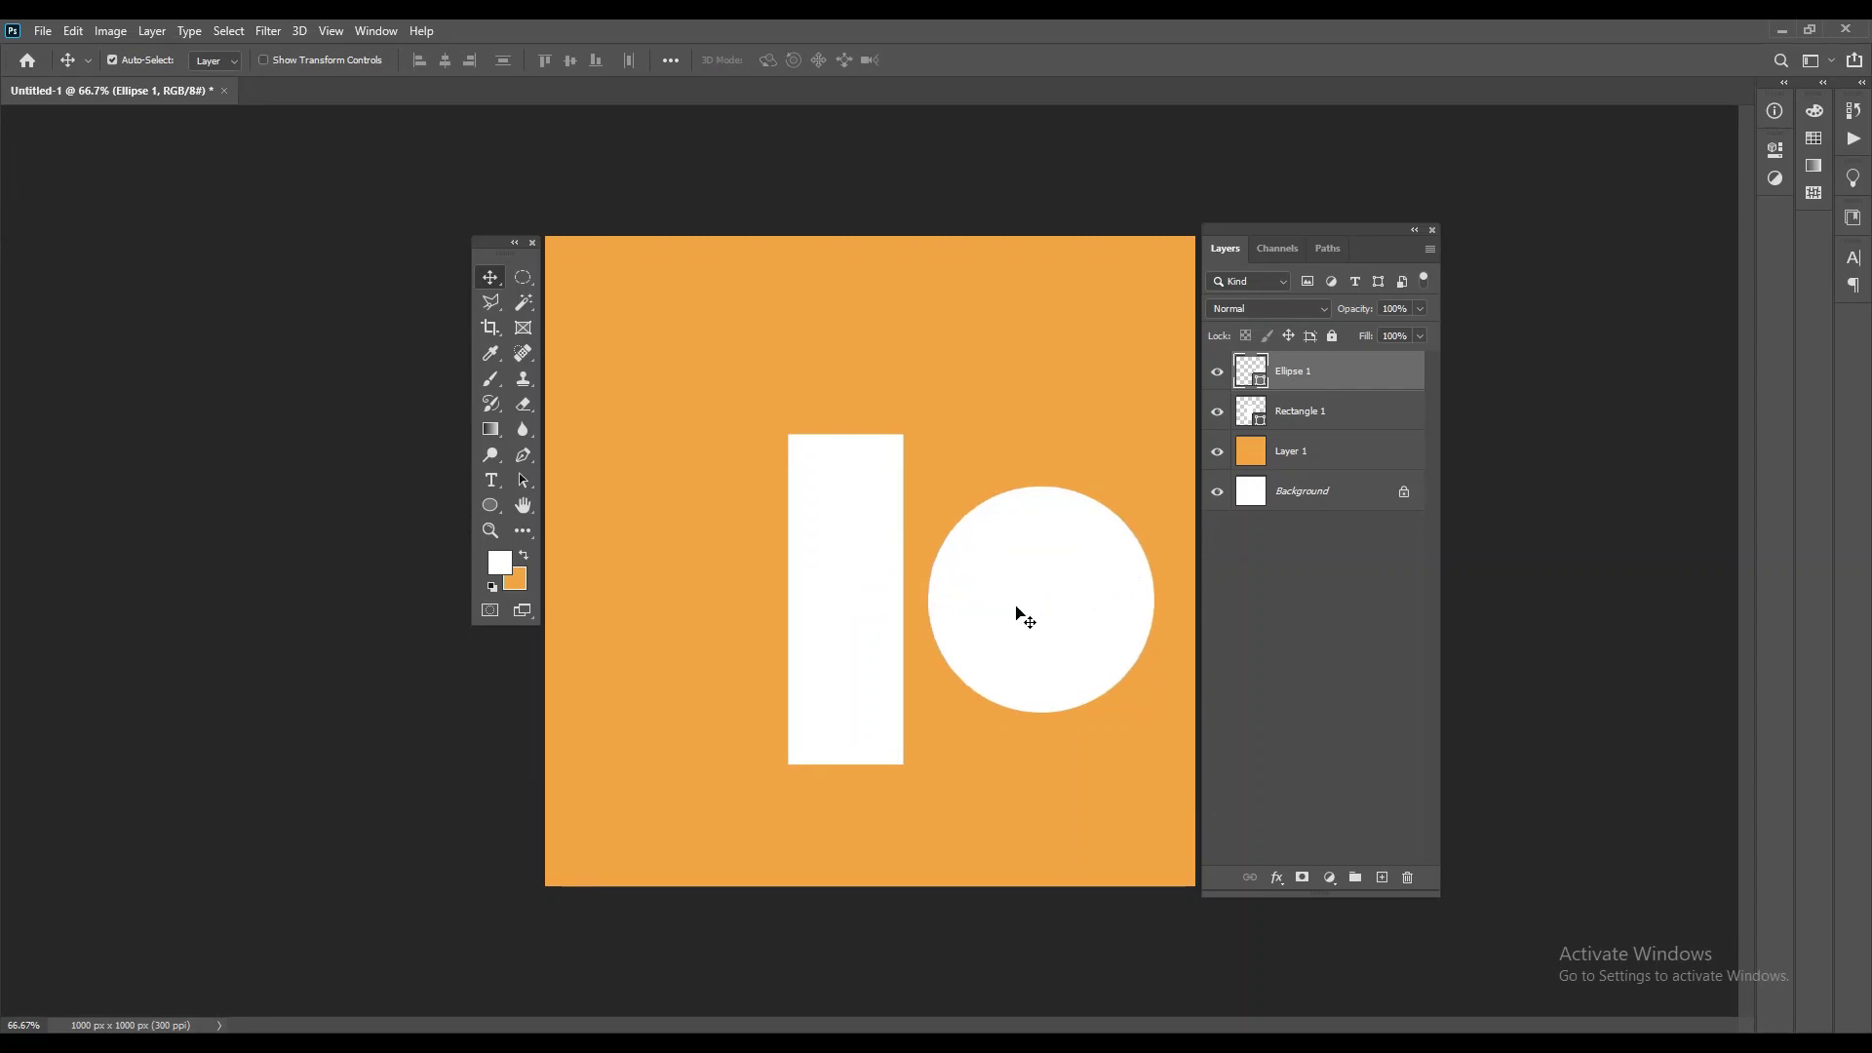
Step: Duplicate the circle to the left of the rectangle and select all three shape layers
key(ctrl+j)
drag(1021, 588, 665, 582)
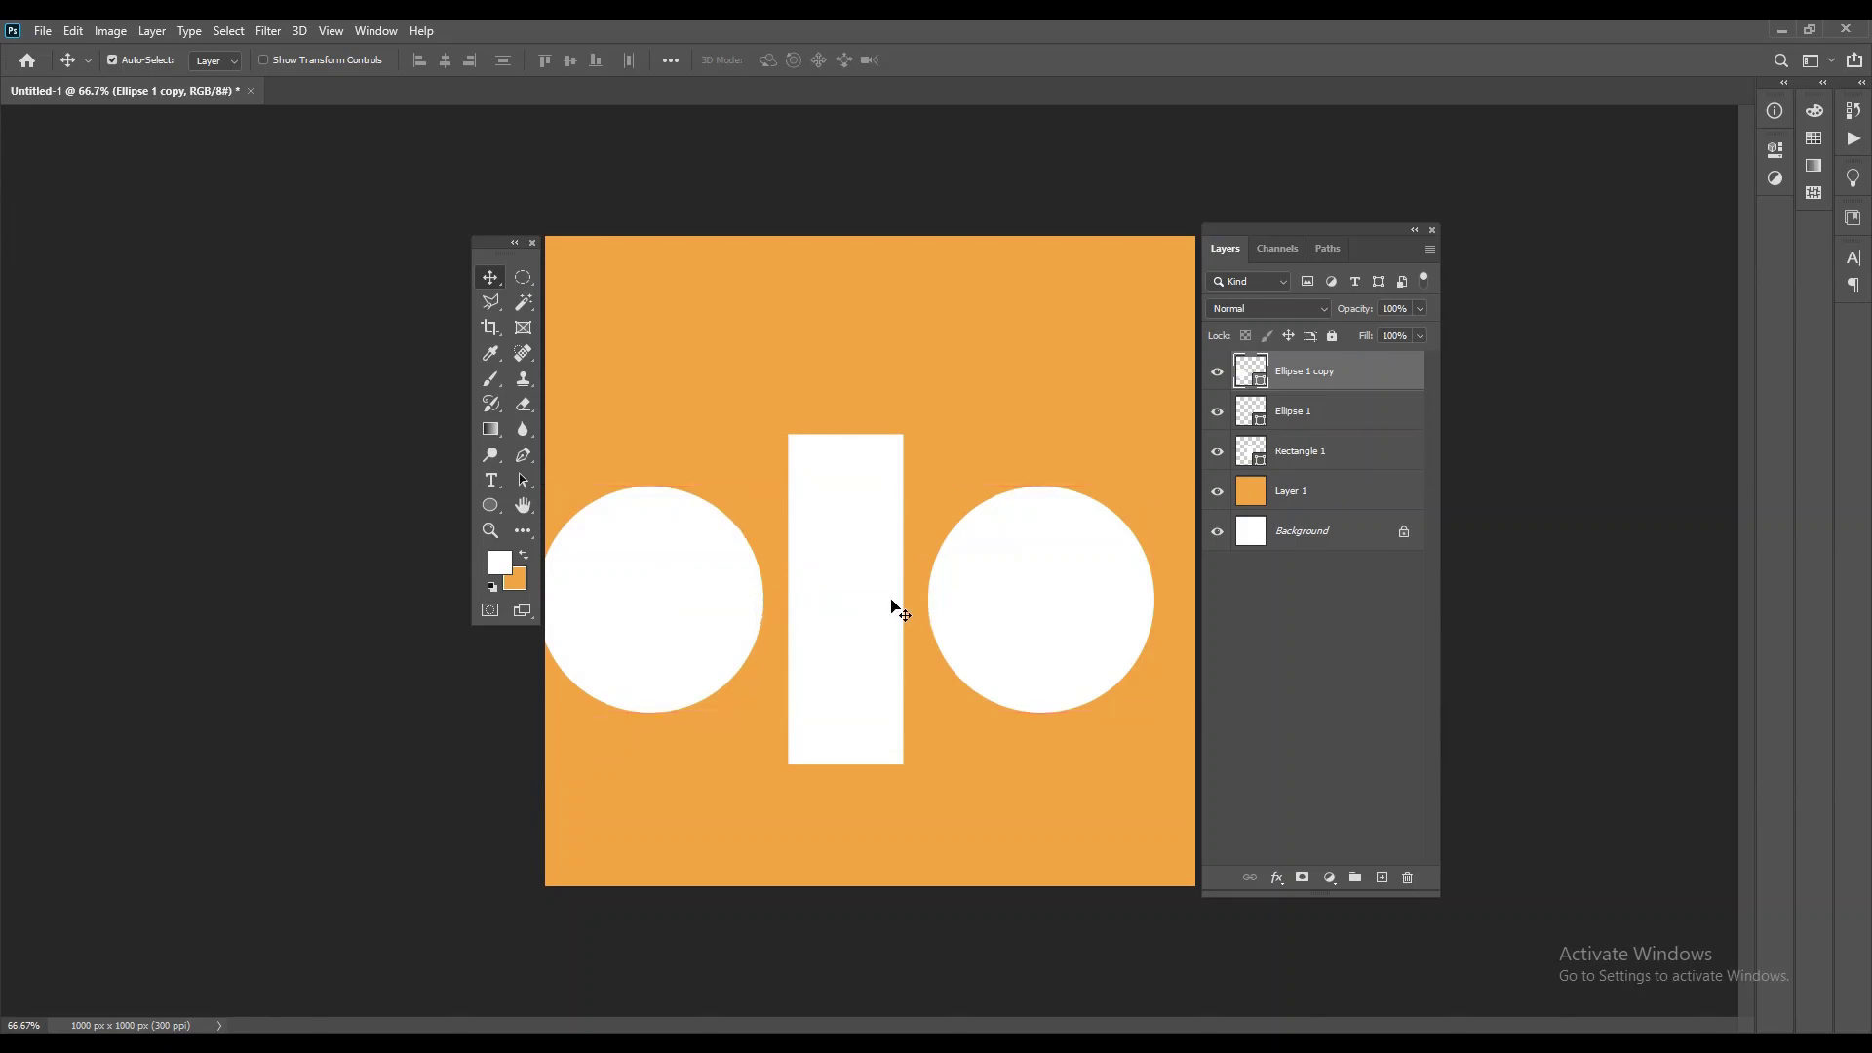
click(1014, 619)
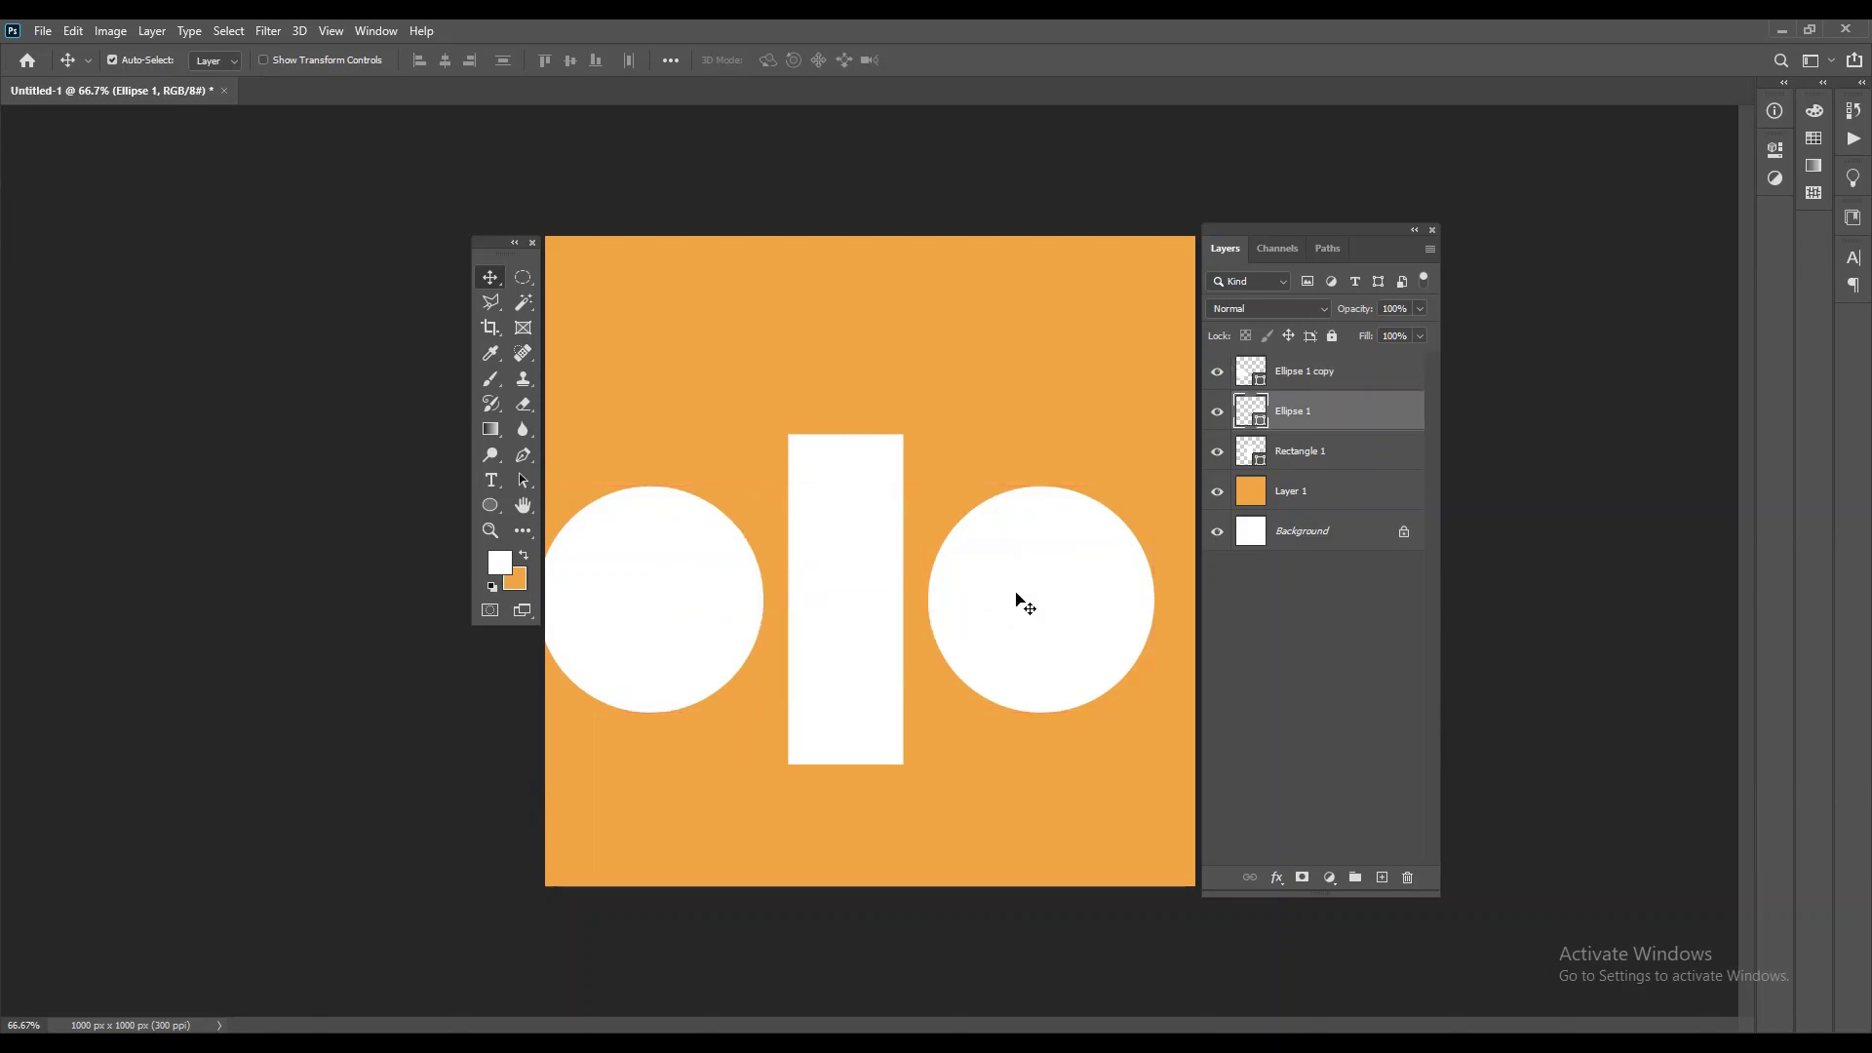
shift+click(895, 592)
shift+click(731, 585)
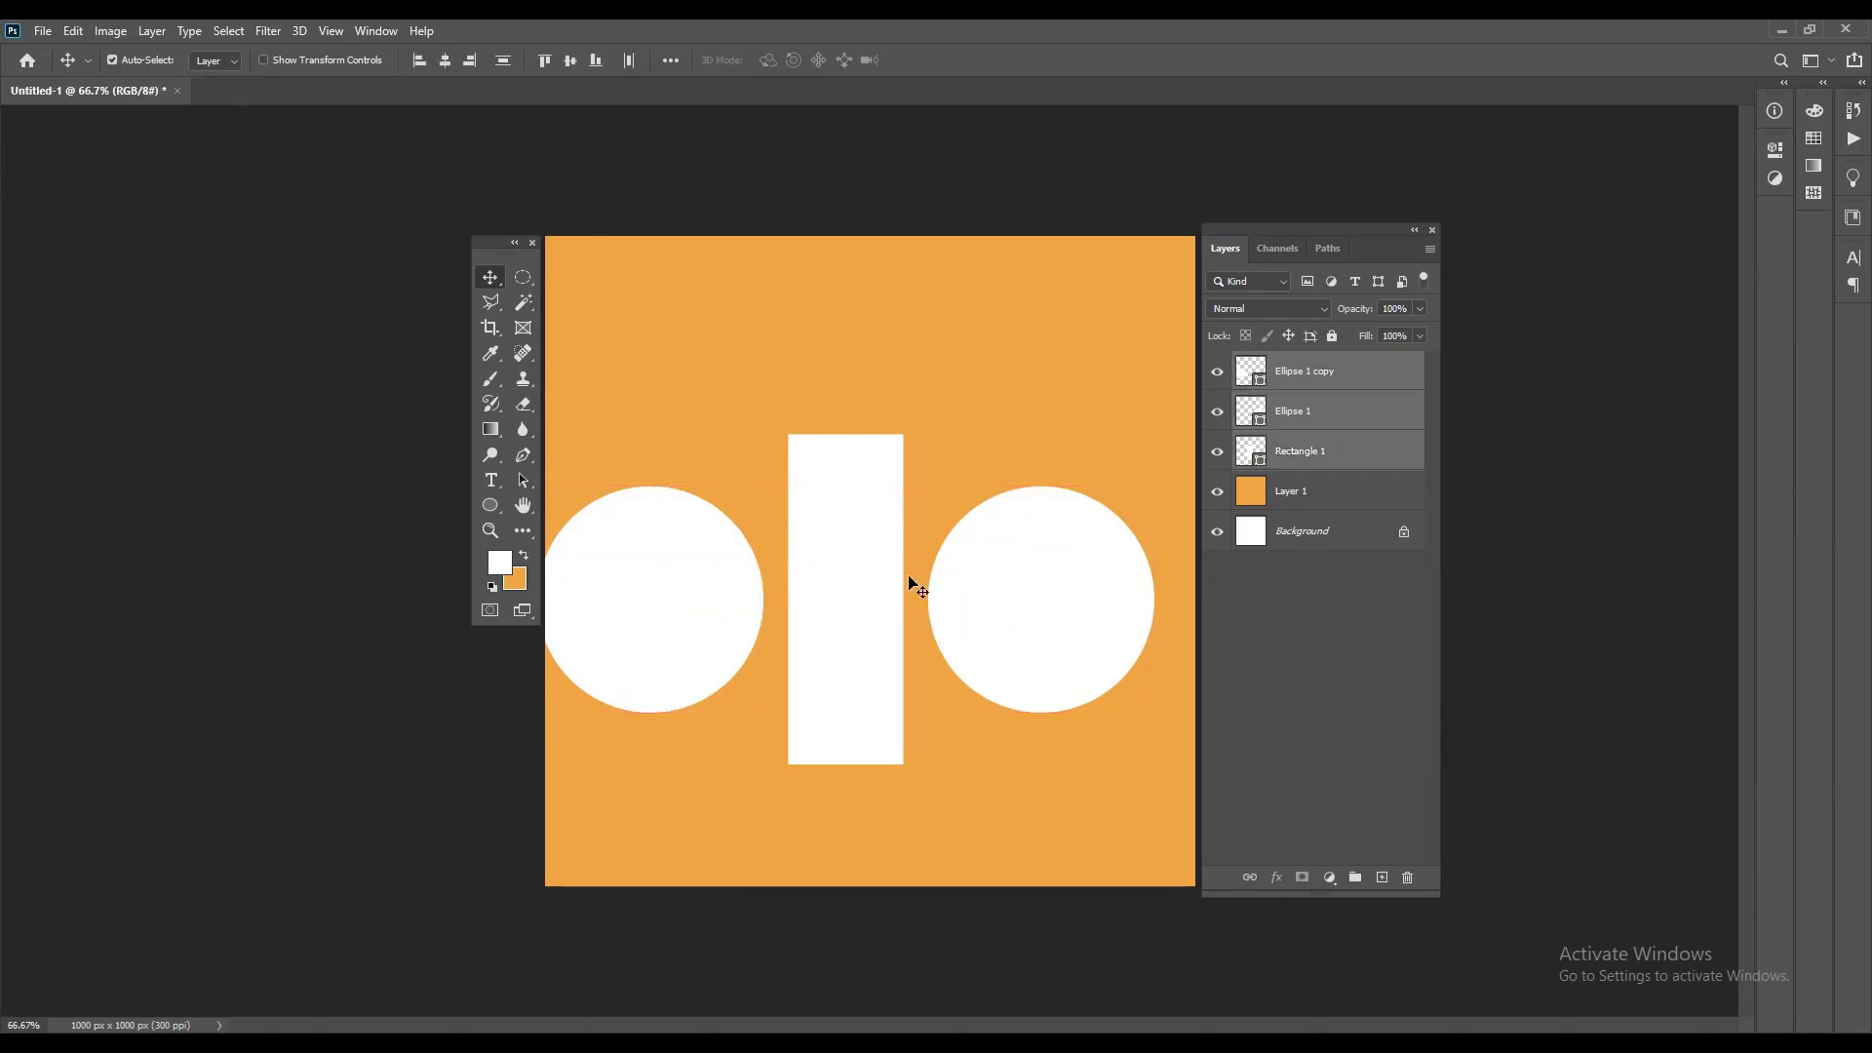
Step: Draw an elliptical-marquee circle as wide as the rectangle over its top end
click(1270, 671)
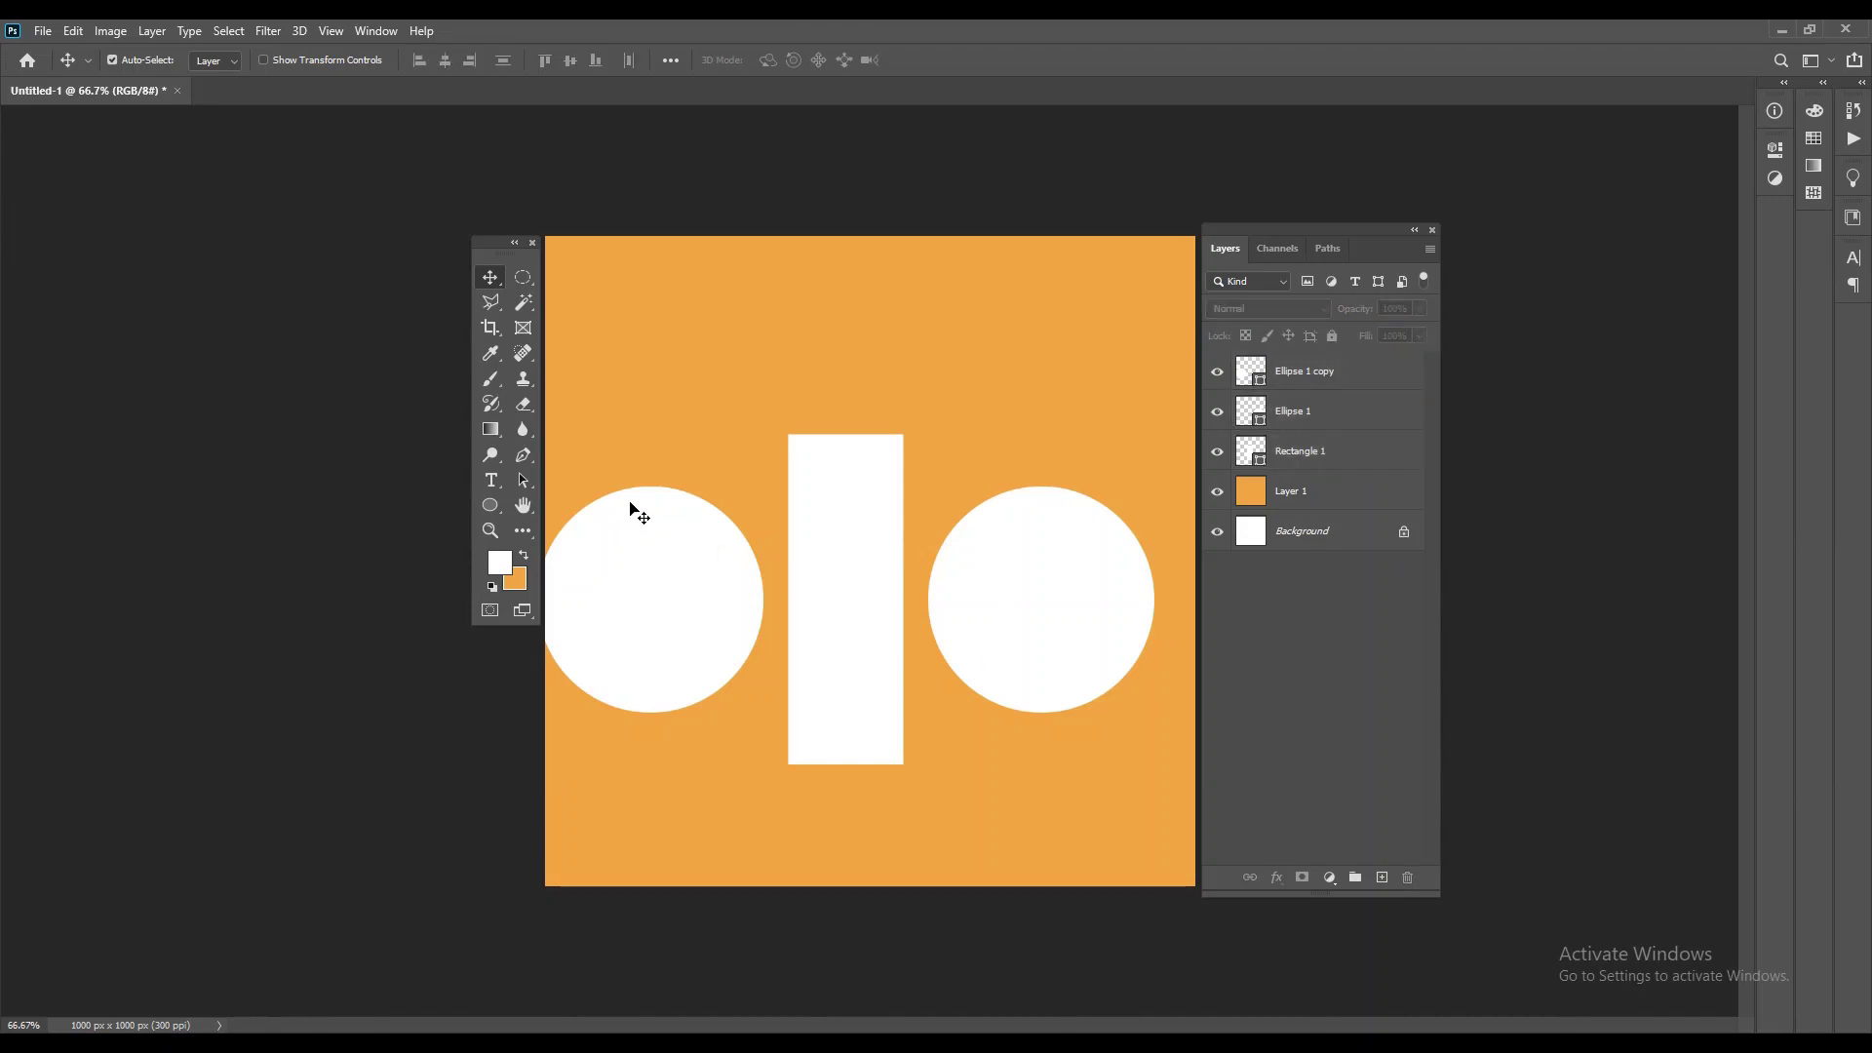
drag(529, 278, 629, 296)
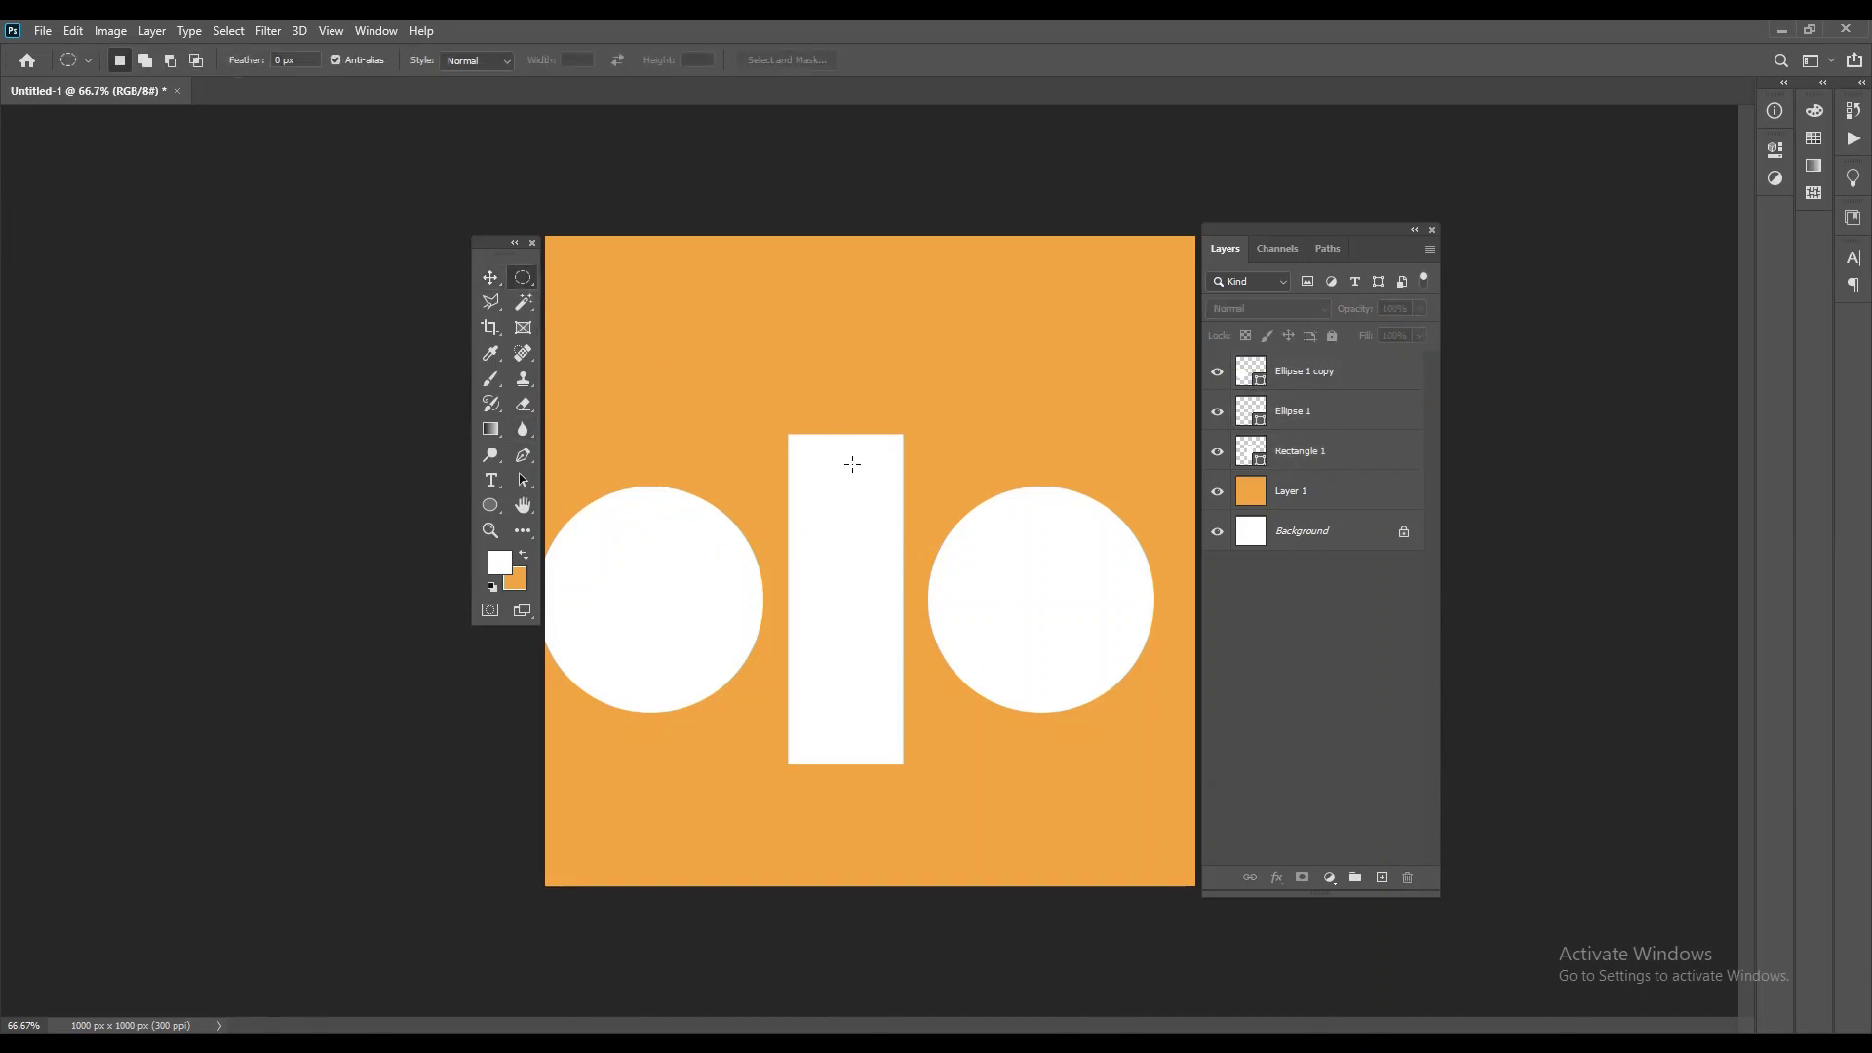
mouse_move(809, 461)
mouse_down()
mouse_move(931, 678)
mouse_move(906, 635)
mouse_up()
drag(906, 634, 923, 649)
drag(871, 509, 862, 493)
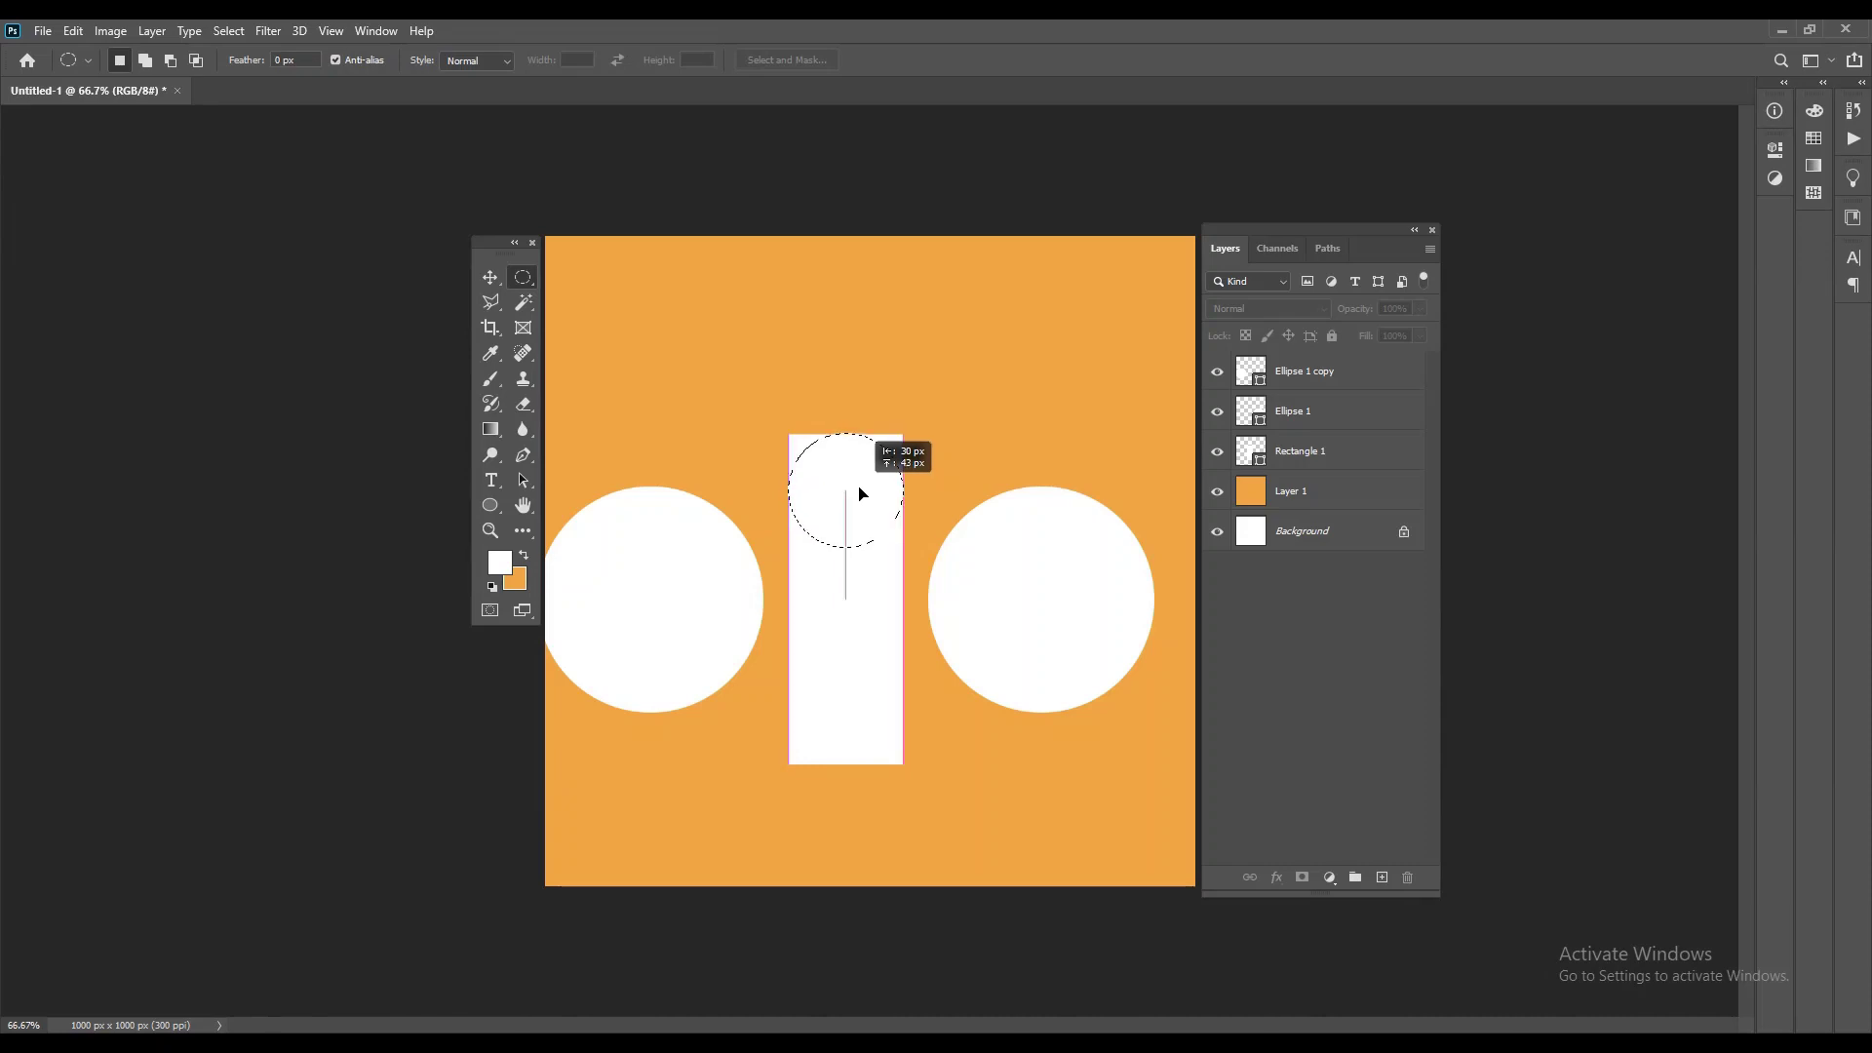
drag(862, 492, 862, 493)
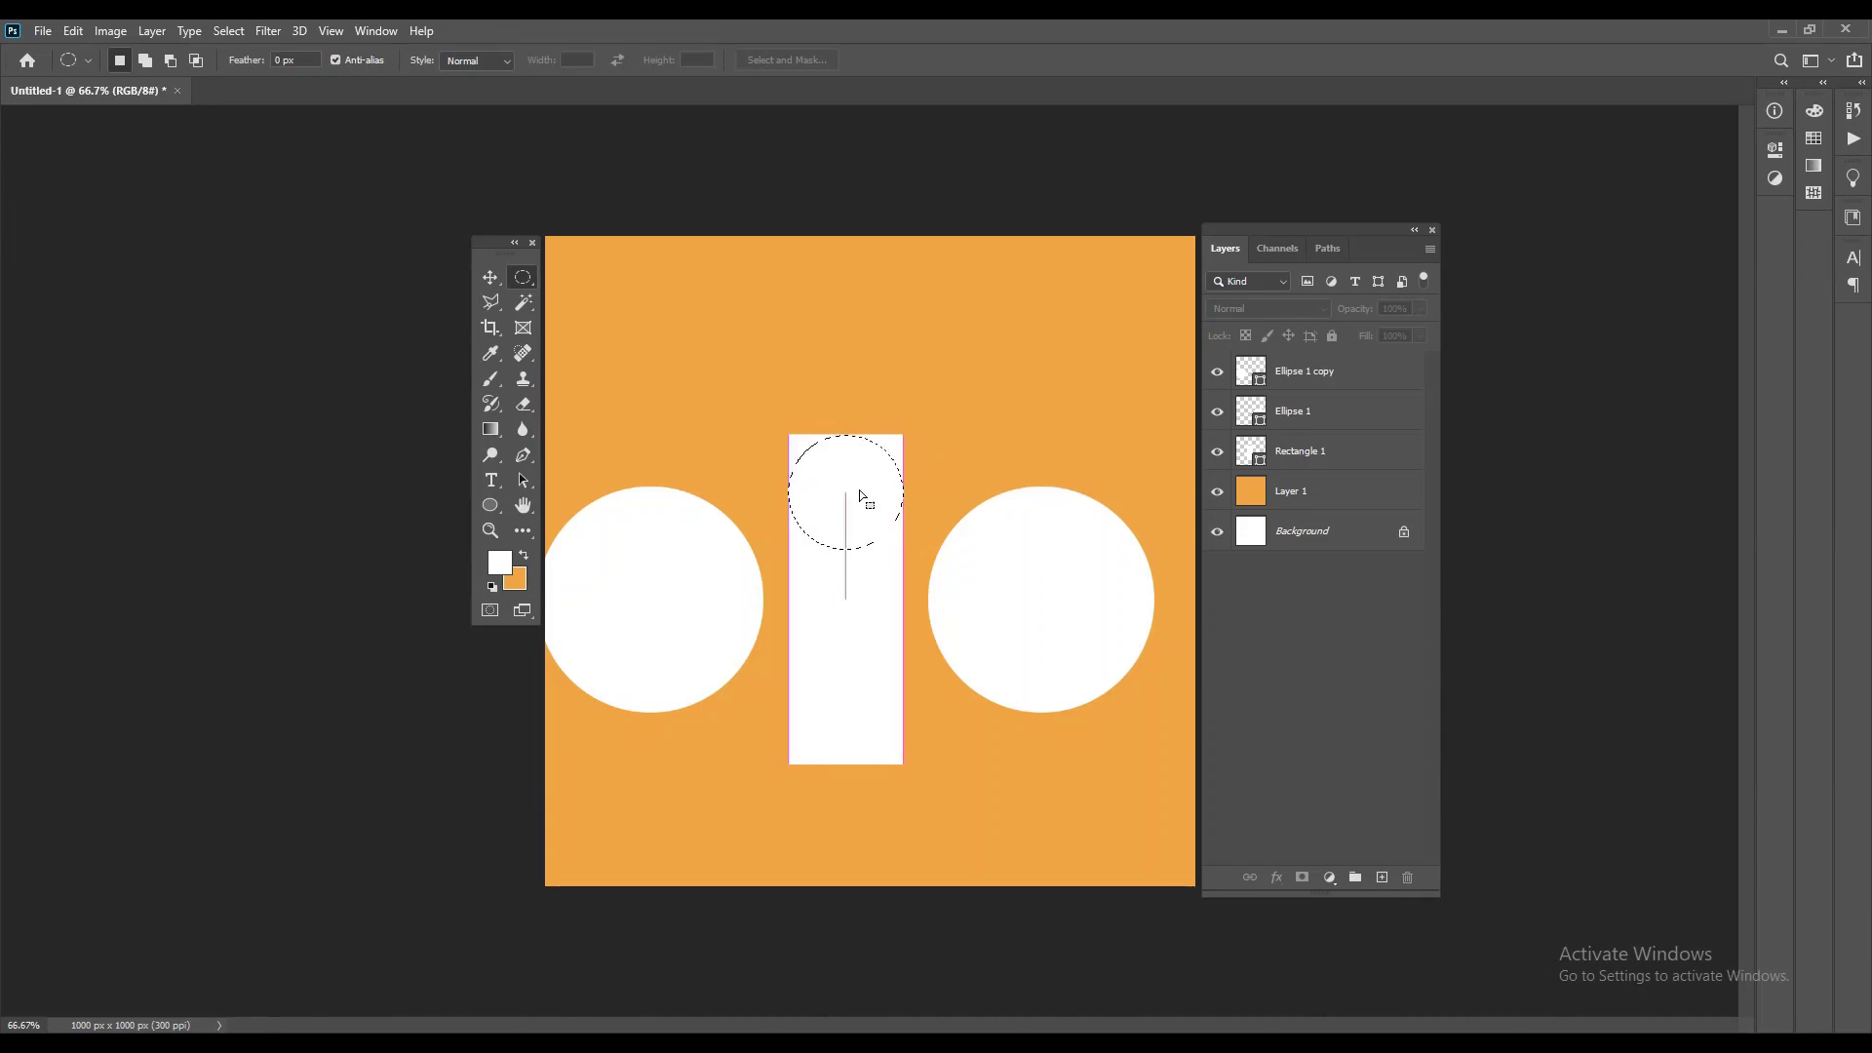
click(490, 302)
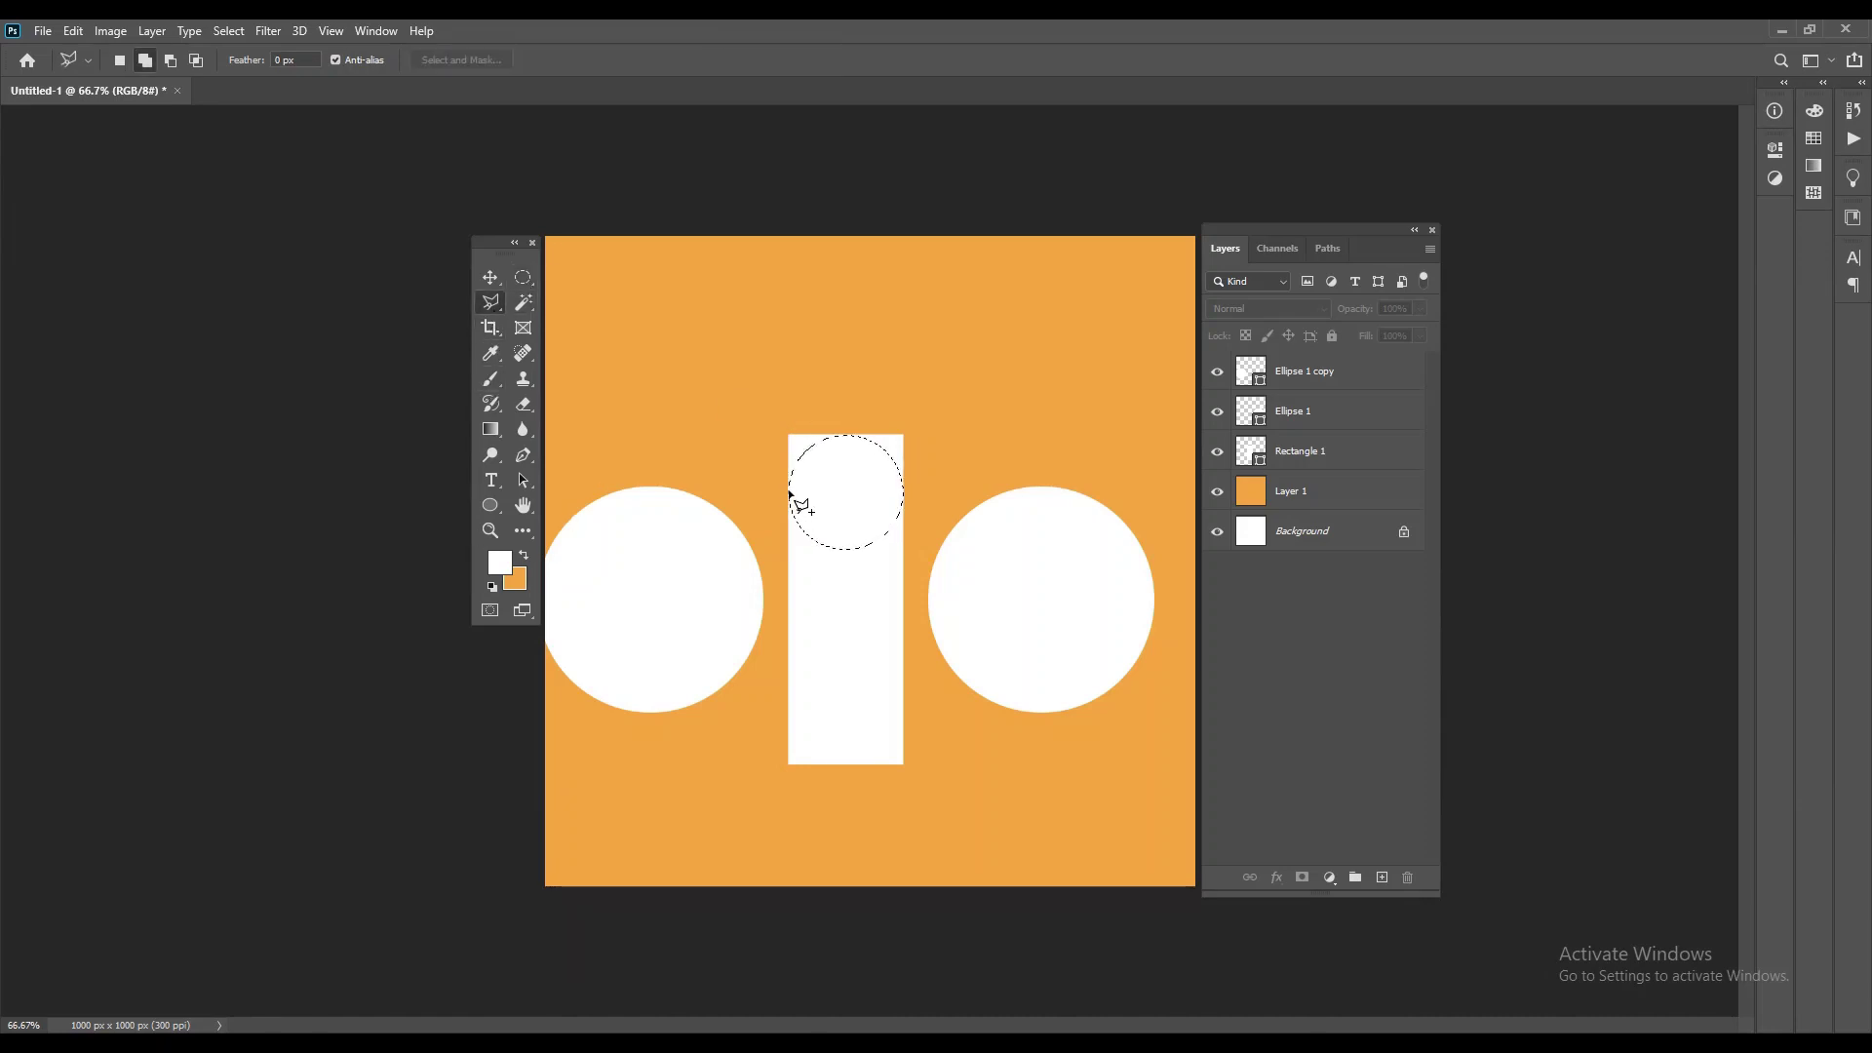
Step: Add a polygonal lasso outline around the rectangle's body to the circle selection
click(789, 490)
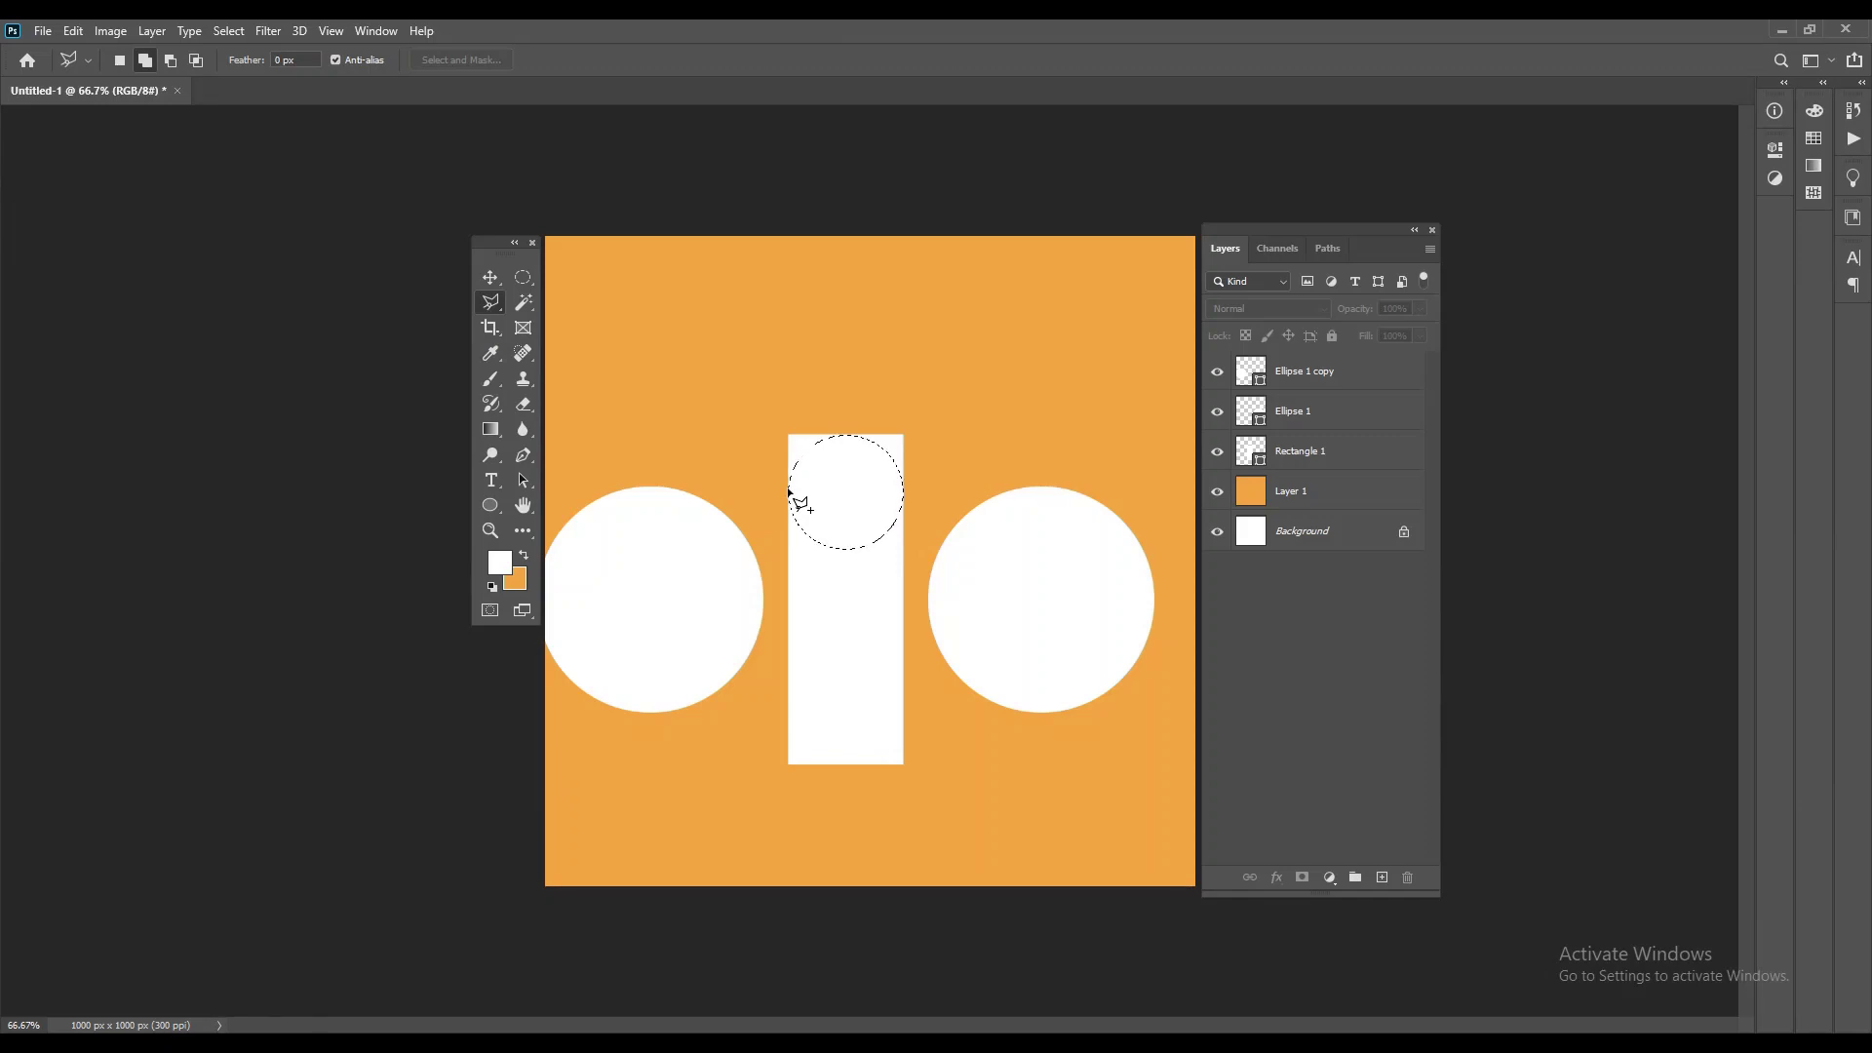
click(784, 783)
click(883, 782)
click(940, 770)
click(912, 492)
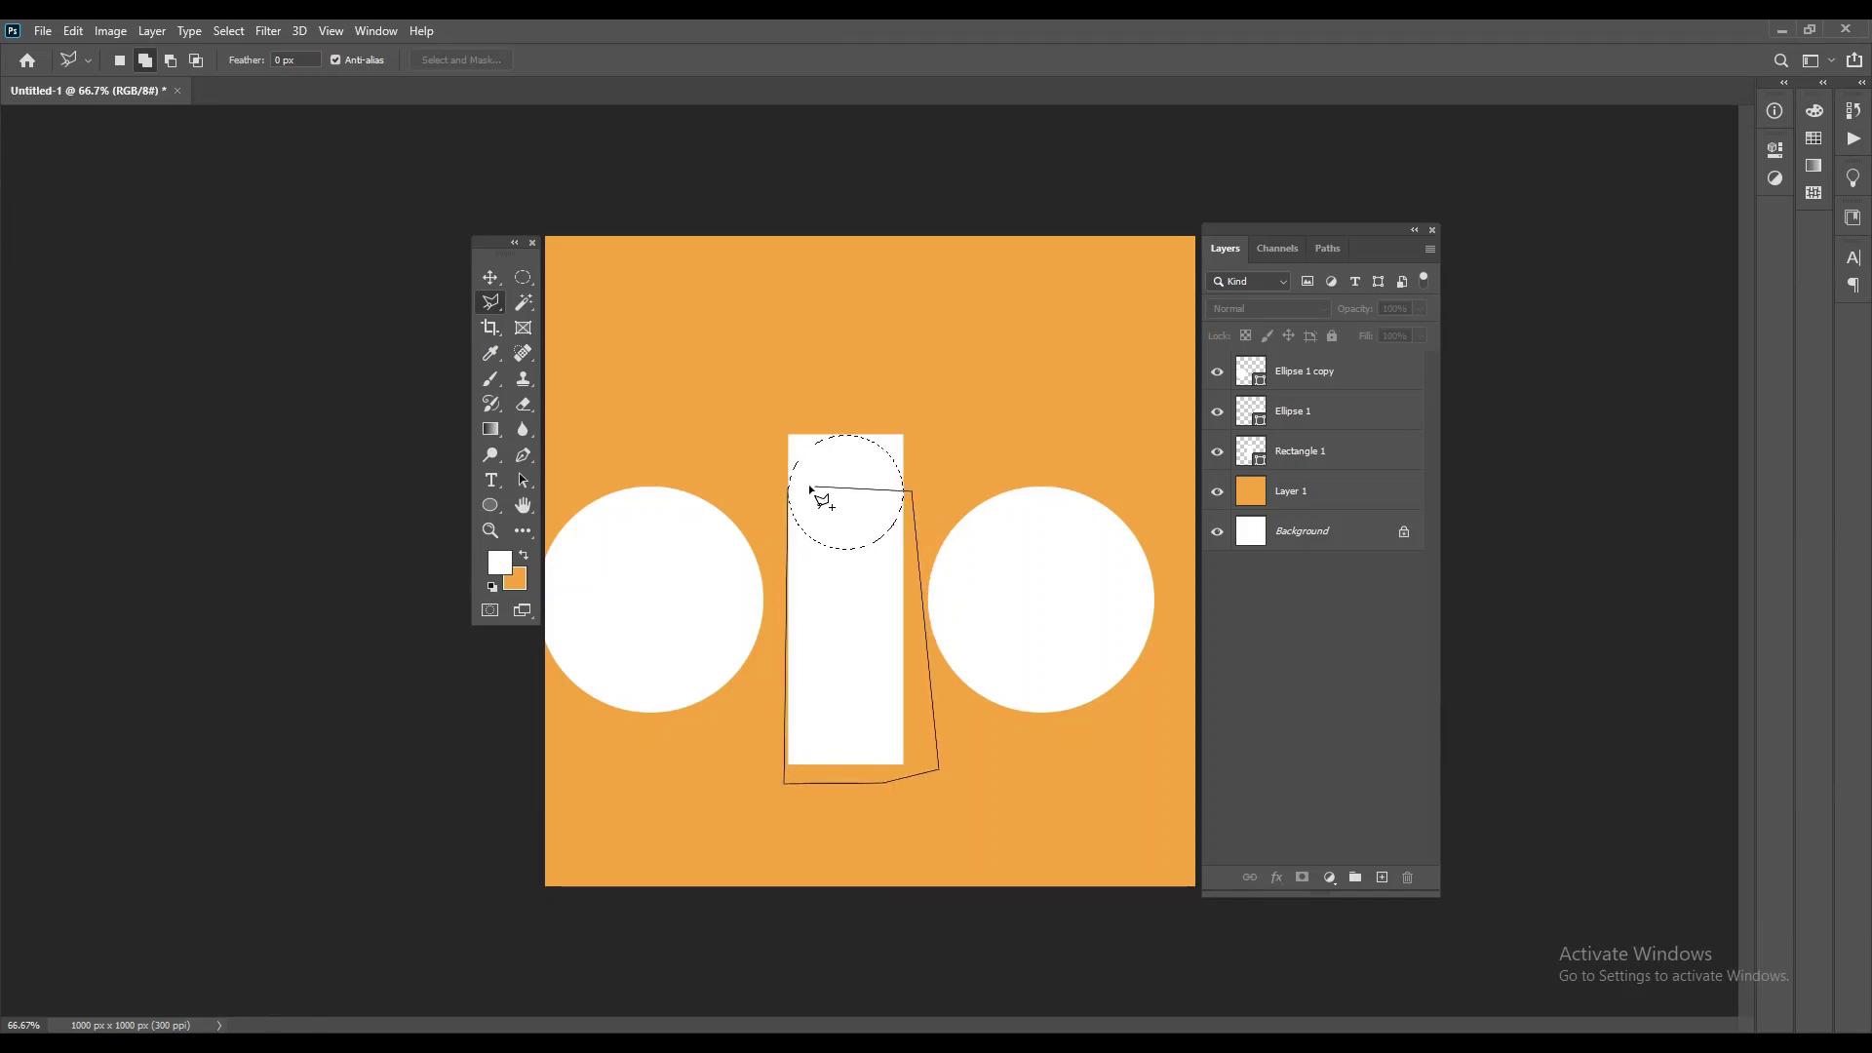
click(788, 491)
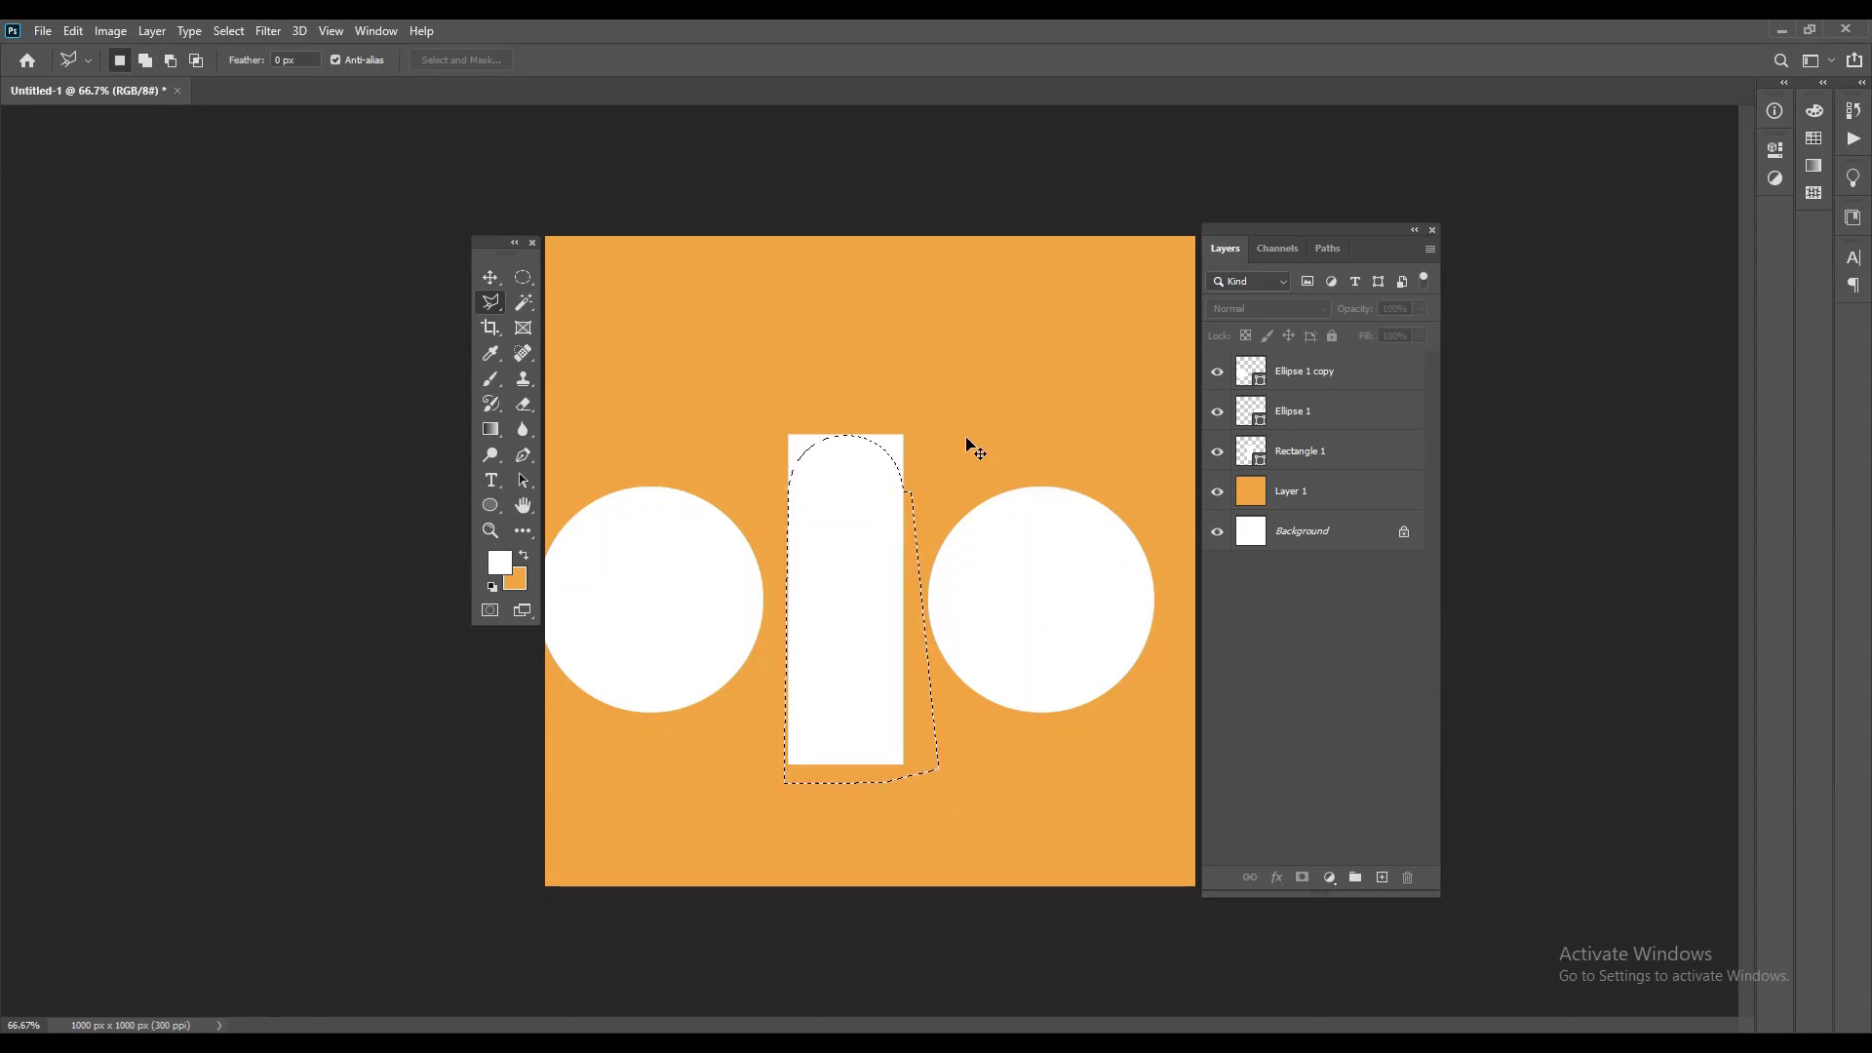
Step: Invert the selection, rasterize Rectangle 1 and delete its square top corners
key(ctrl+shift+i)
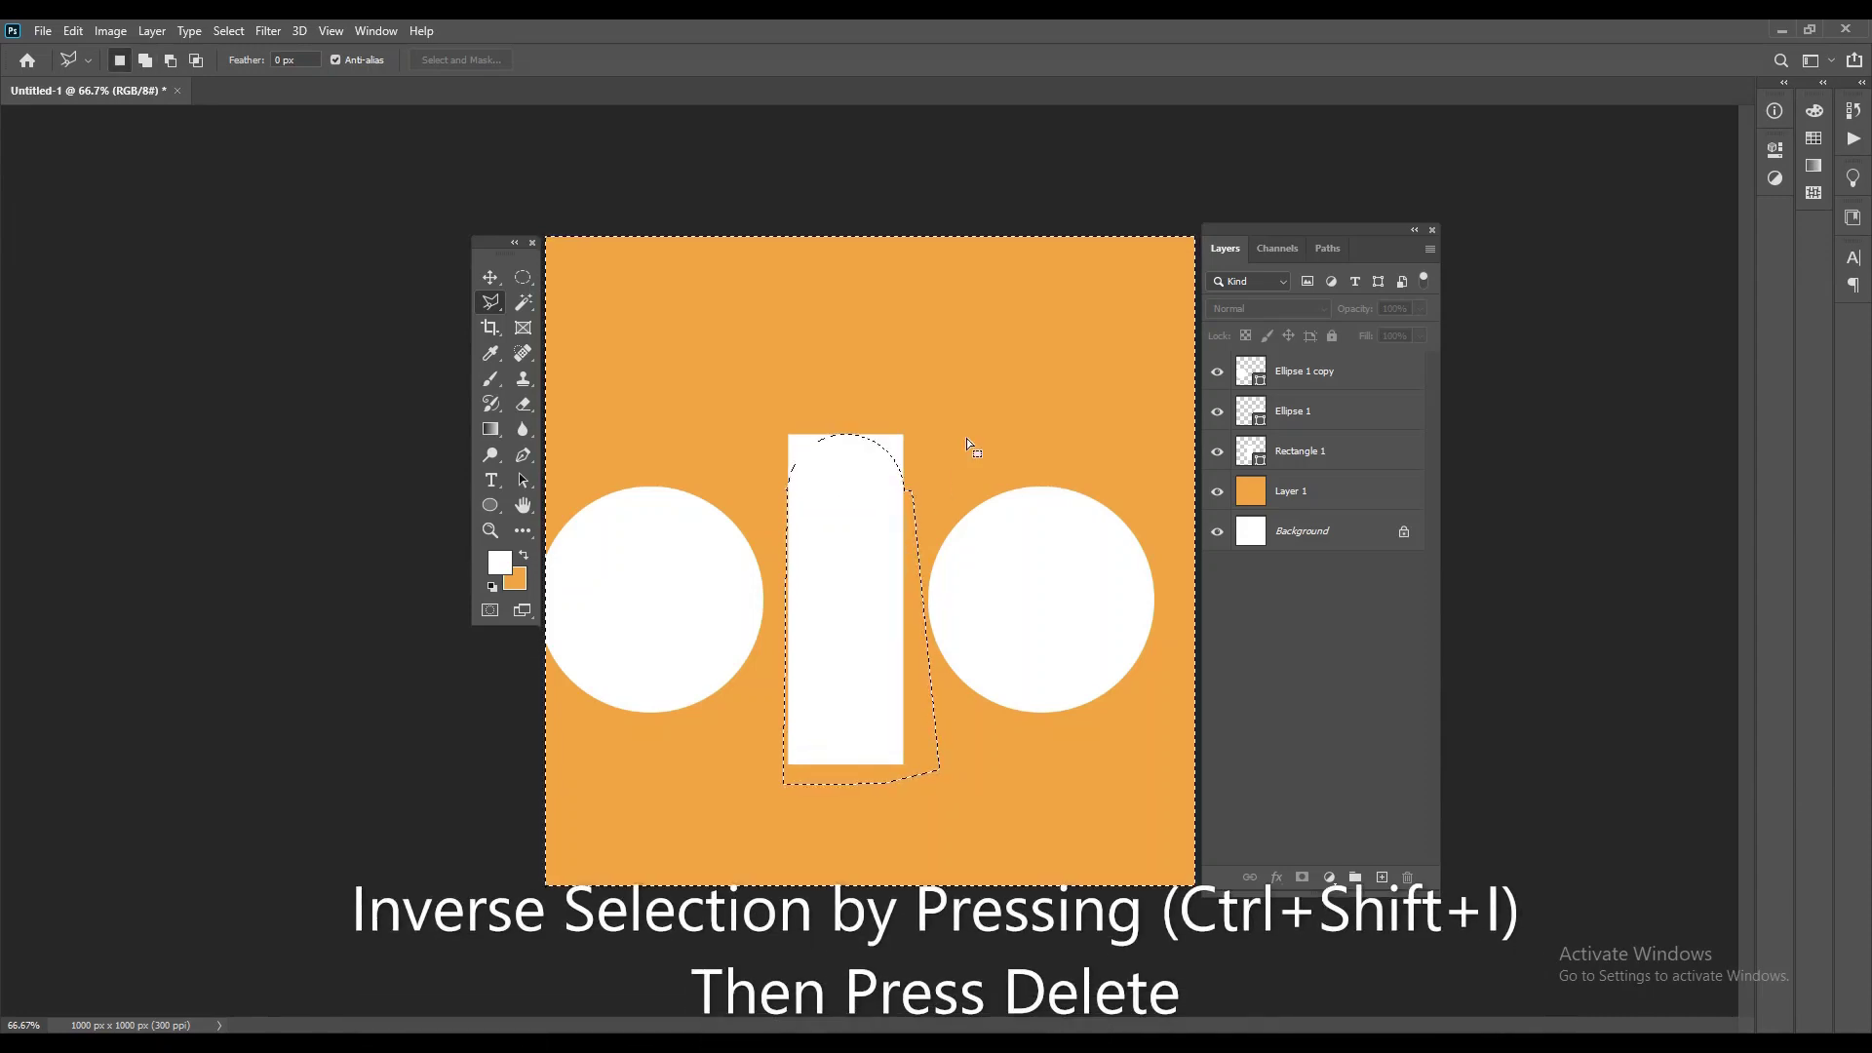
click(1301, 459)
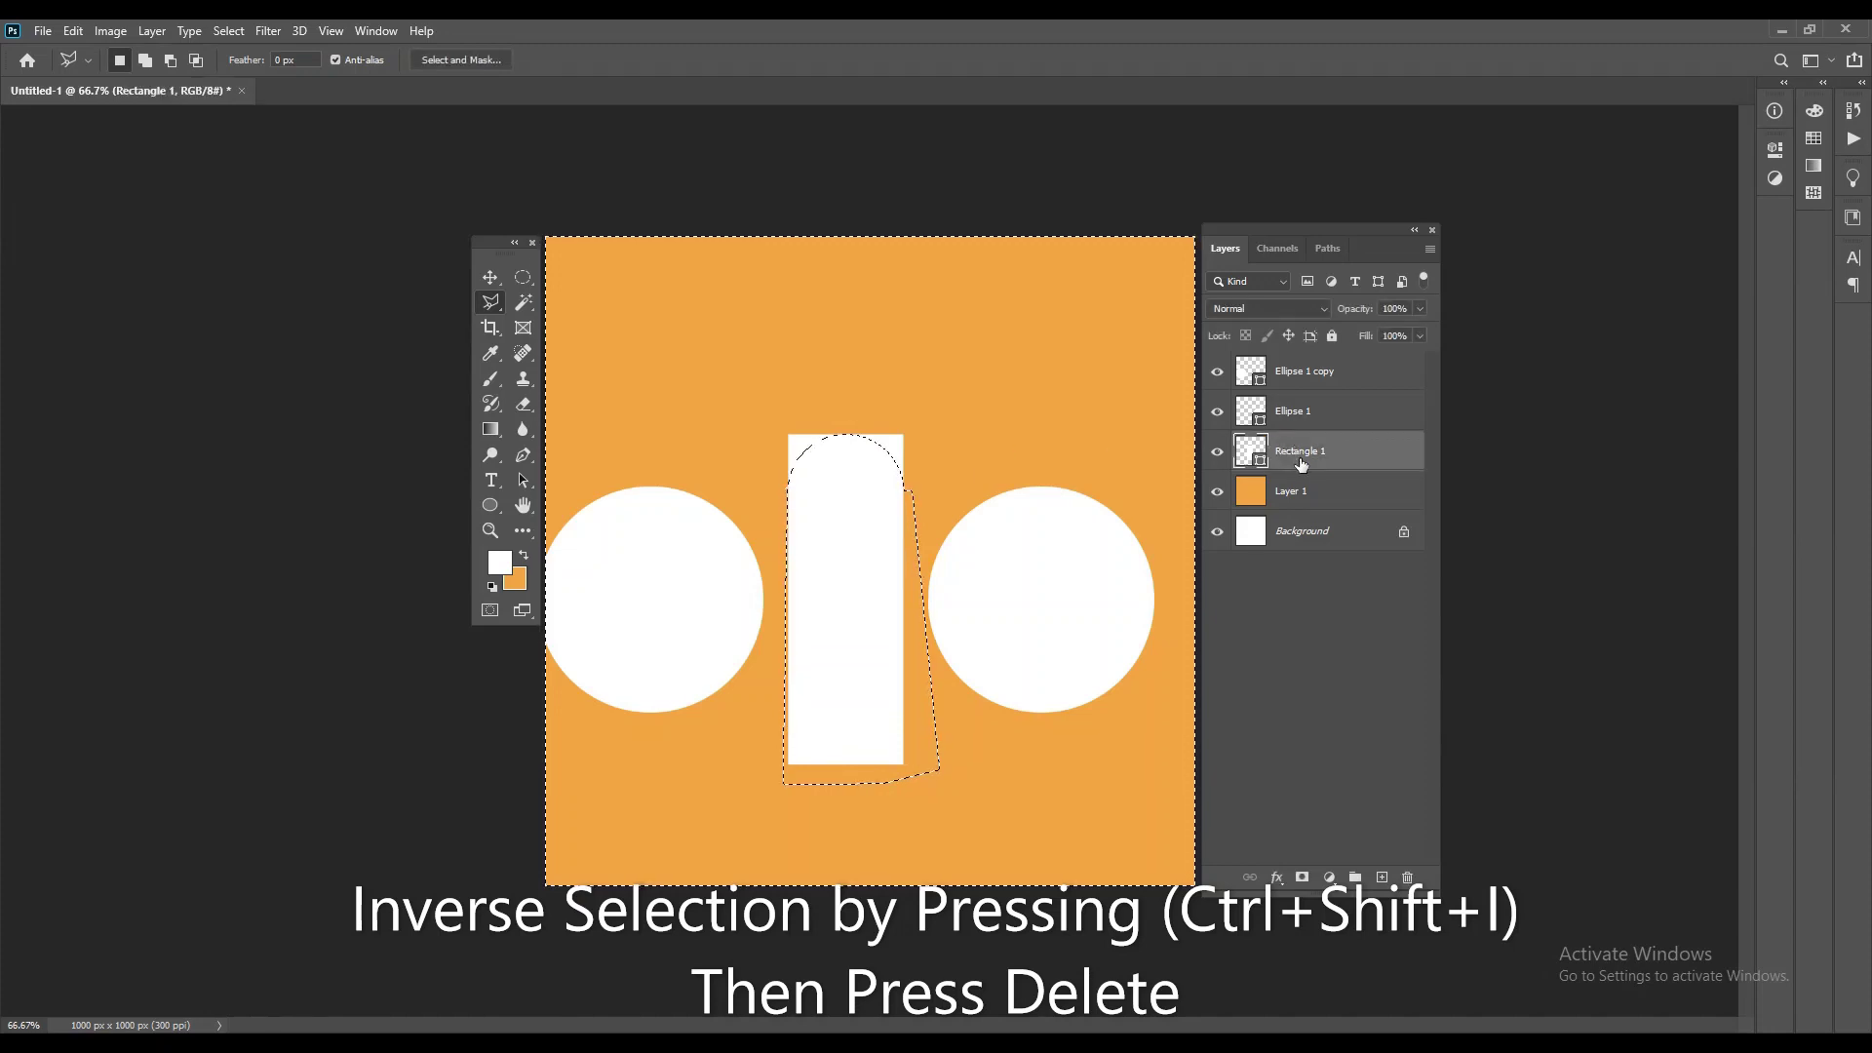
right_click(1300, 465)
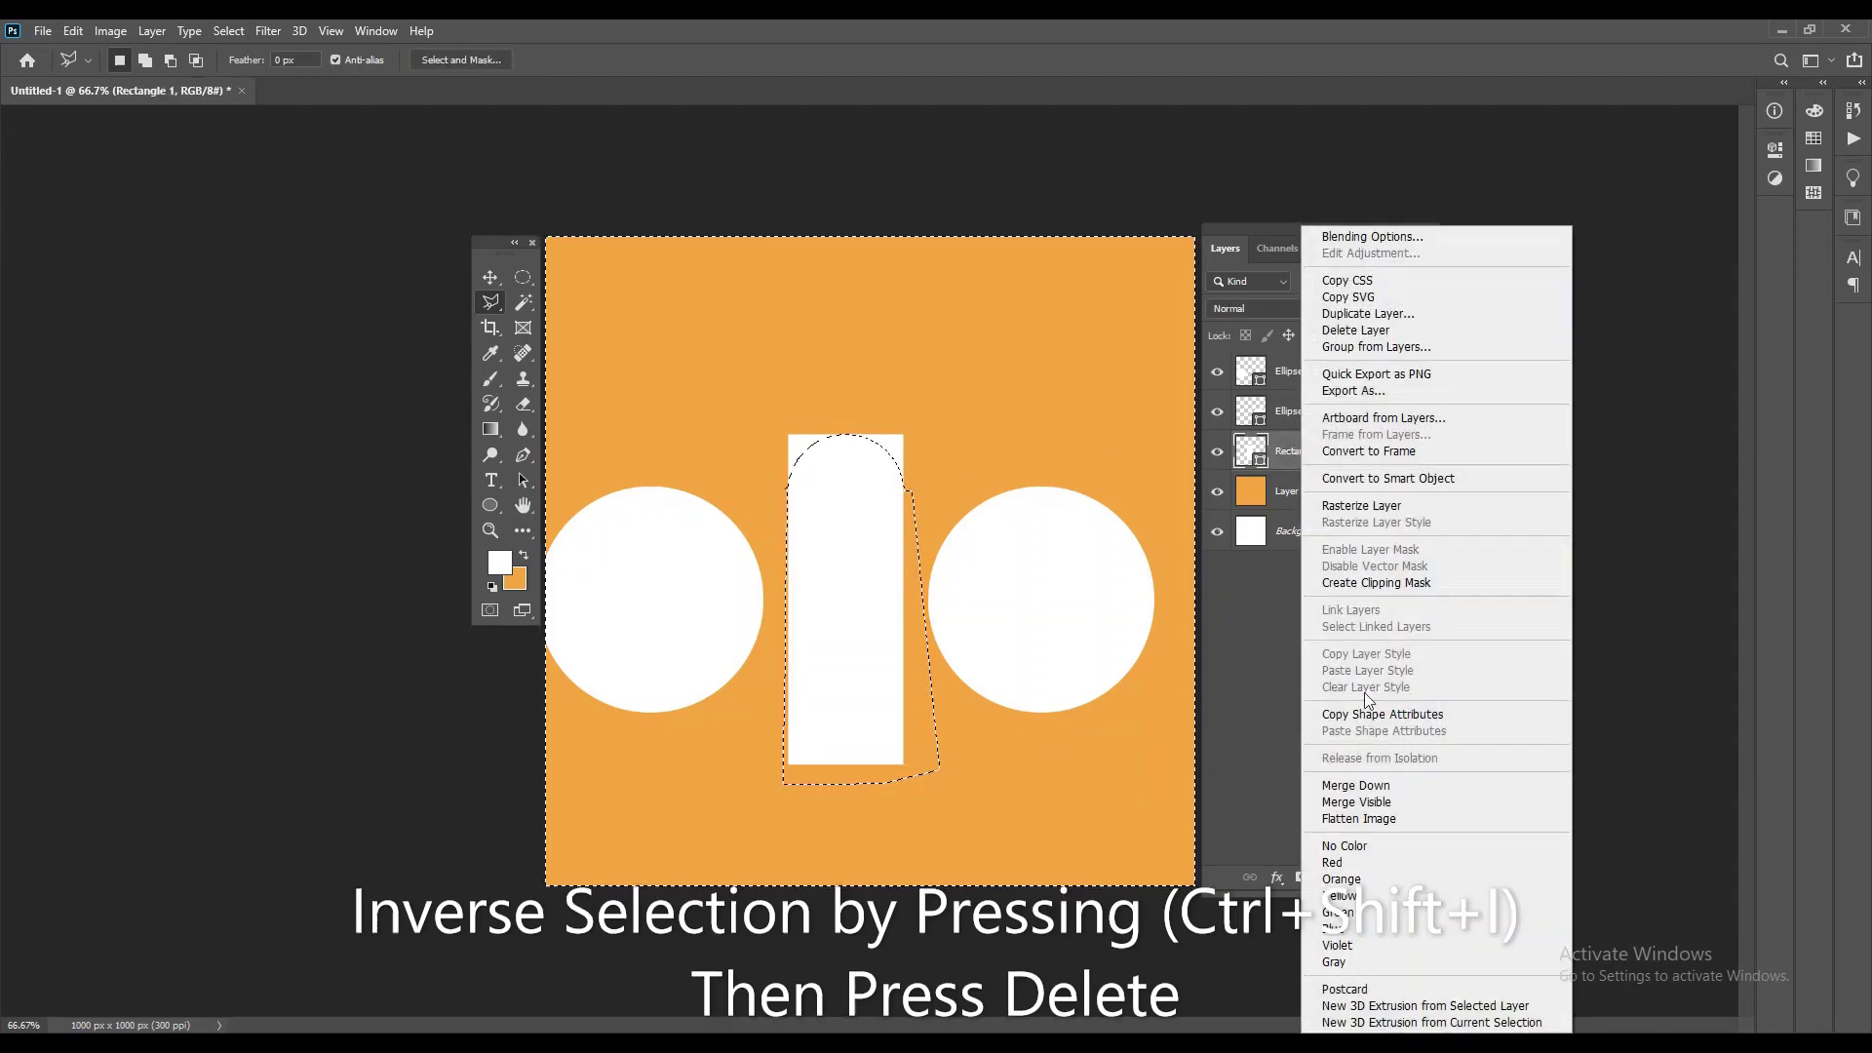
click(1344, 507)
key(Delete)
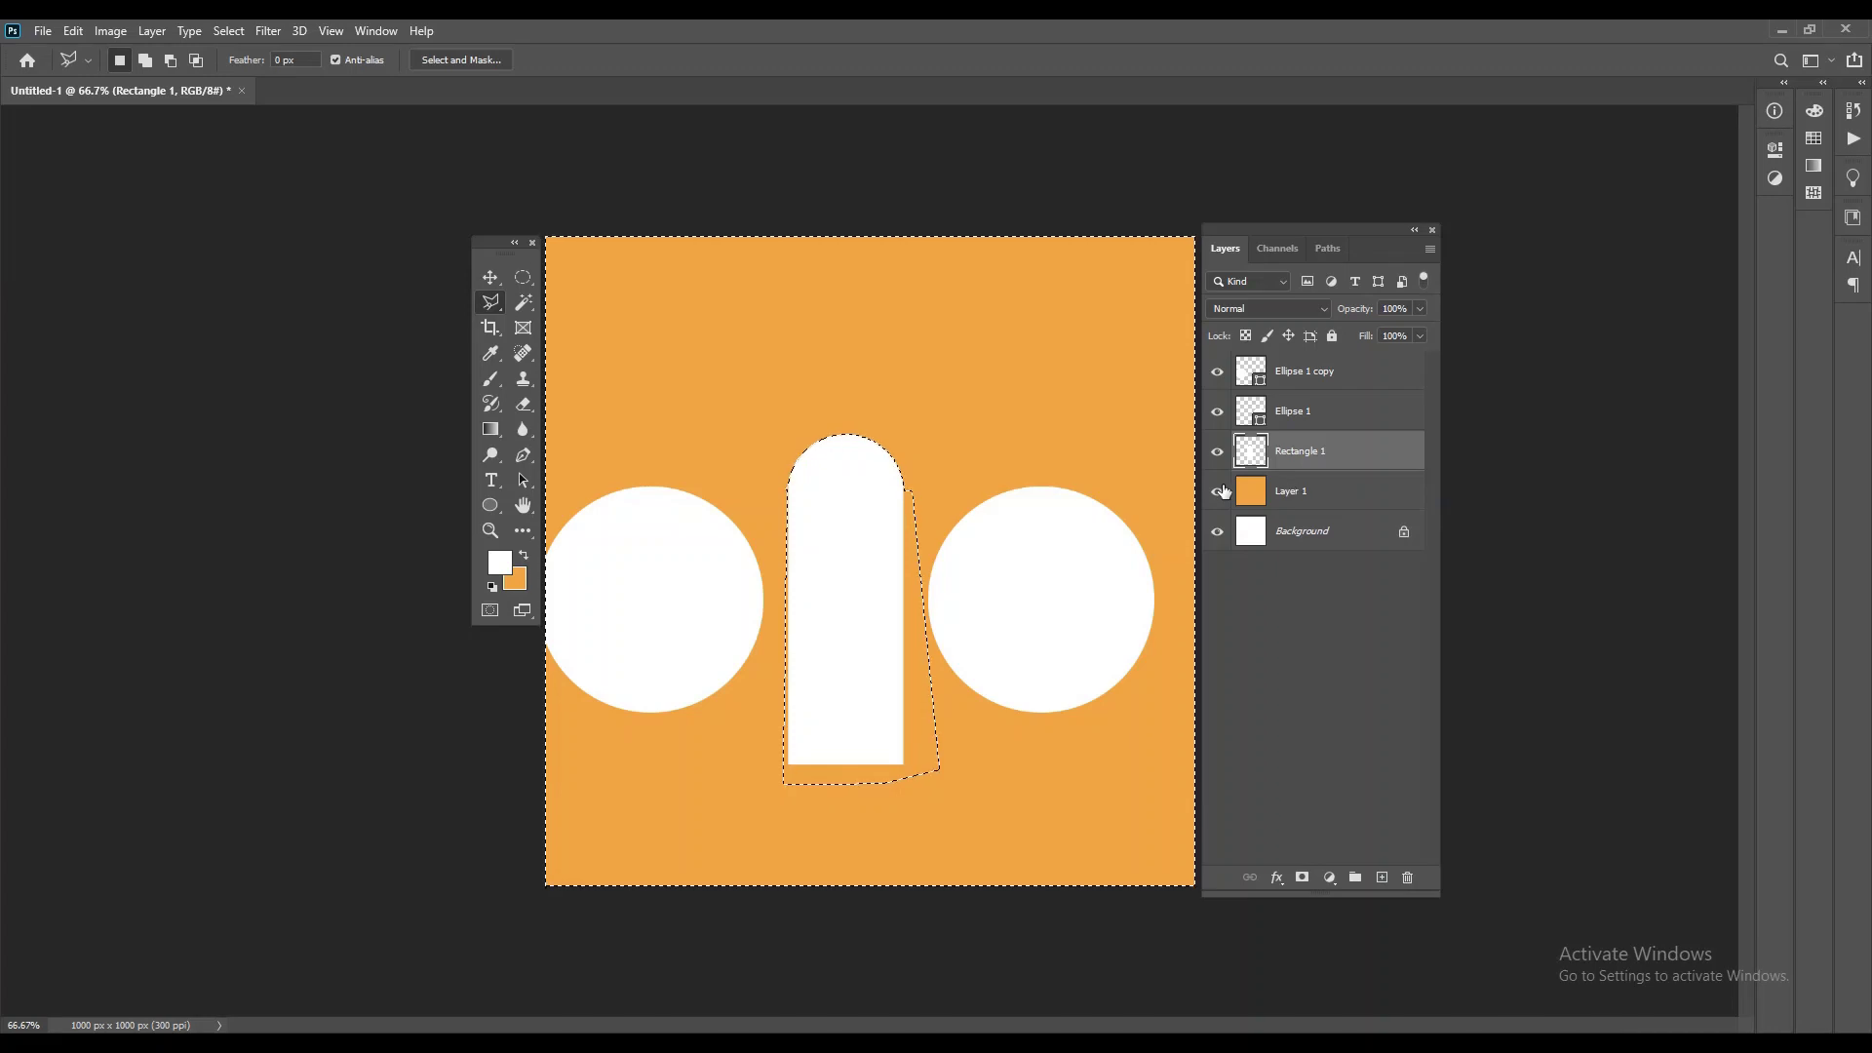
key(ctrl+d)
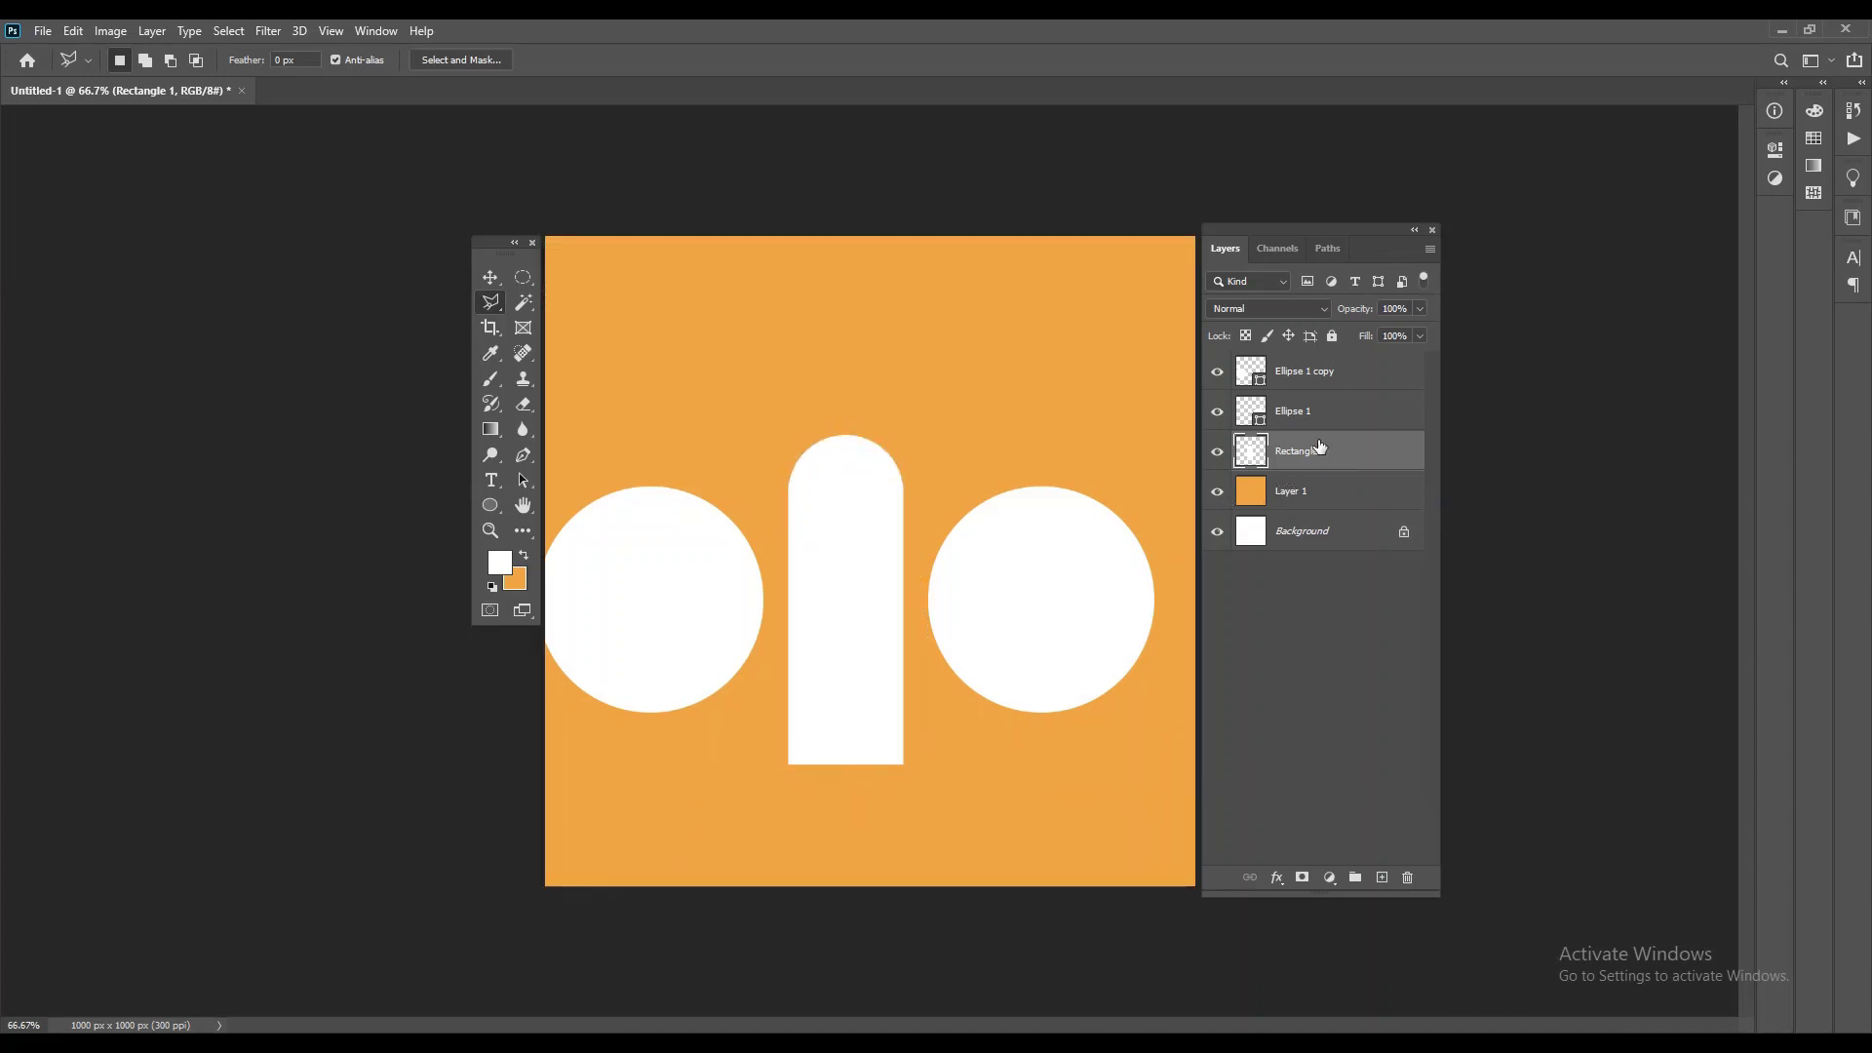
Step: Rasterize Ellipse 1, Ellipse 1 copy and Rectangle 1, then merge them into one layer
click(1310, 419)
shift+click(1324, 372)
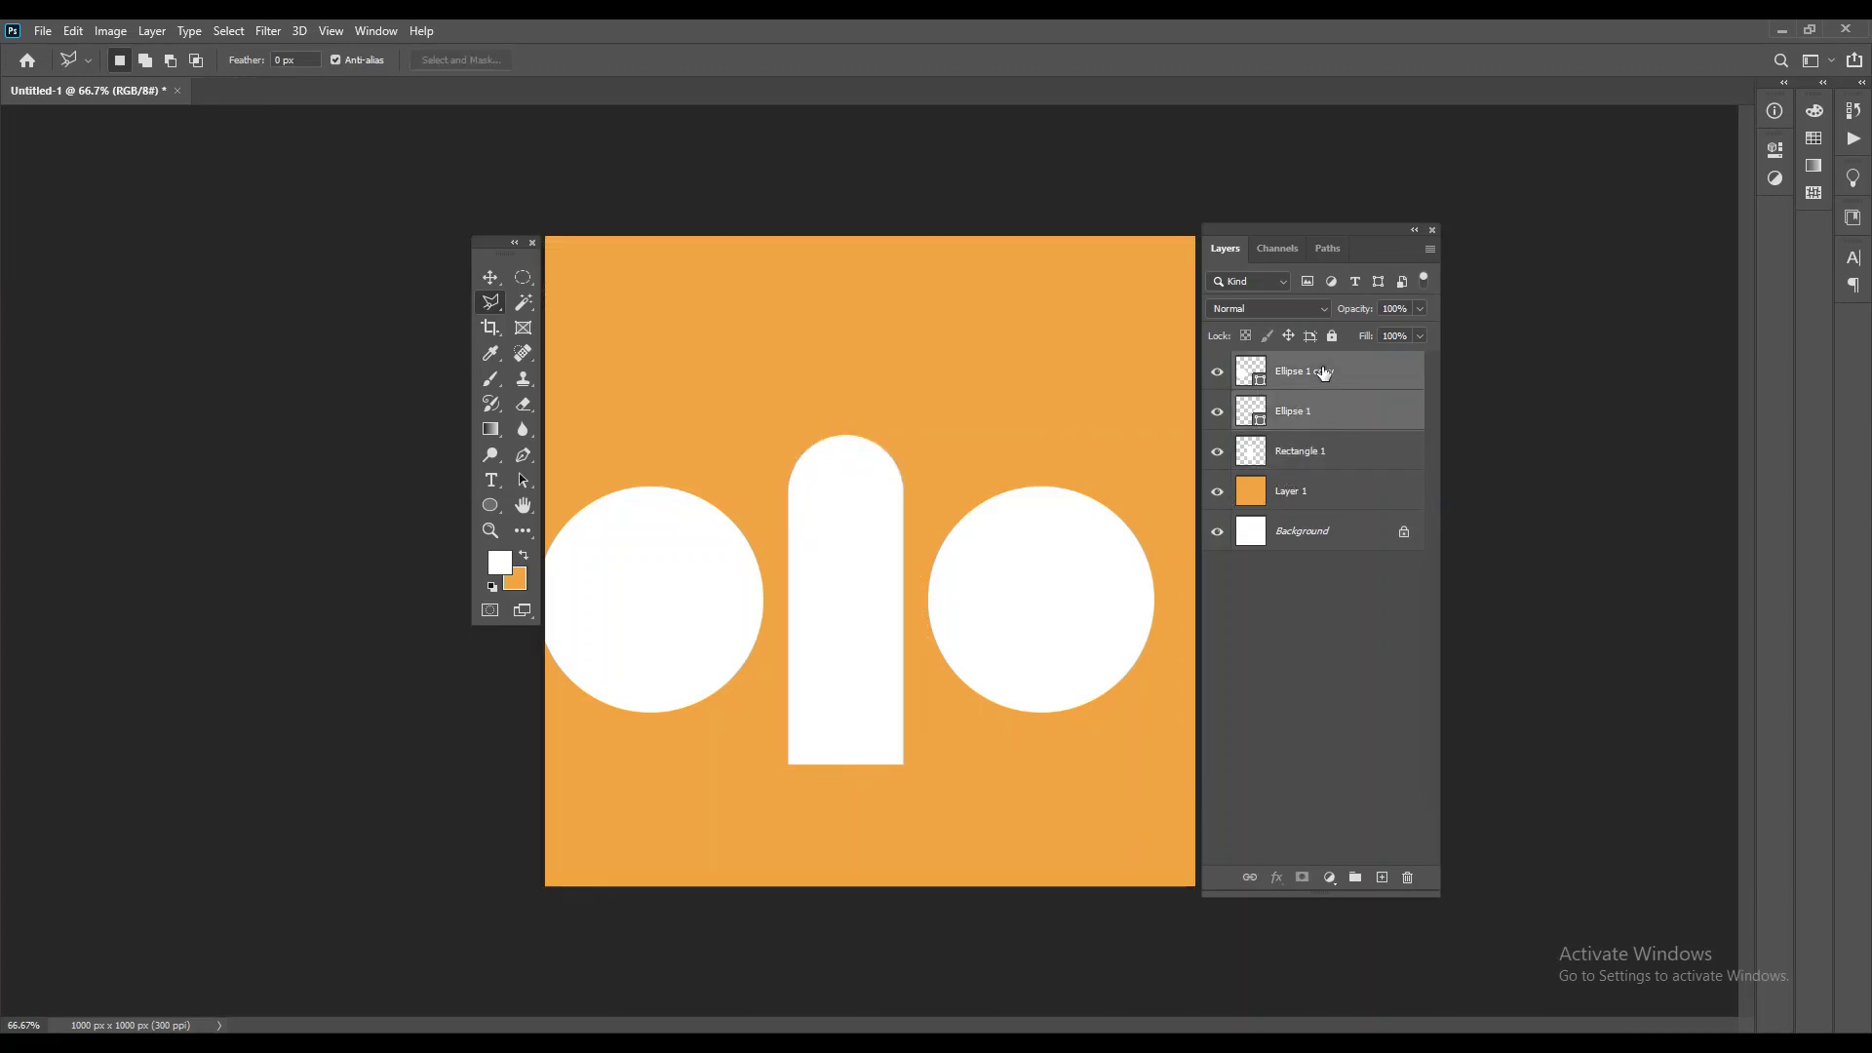
right_click(1324, 372)
click(1363, 507)
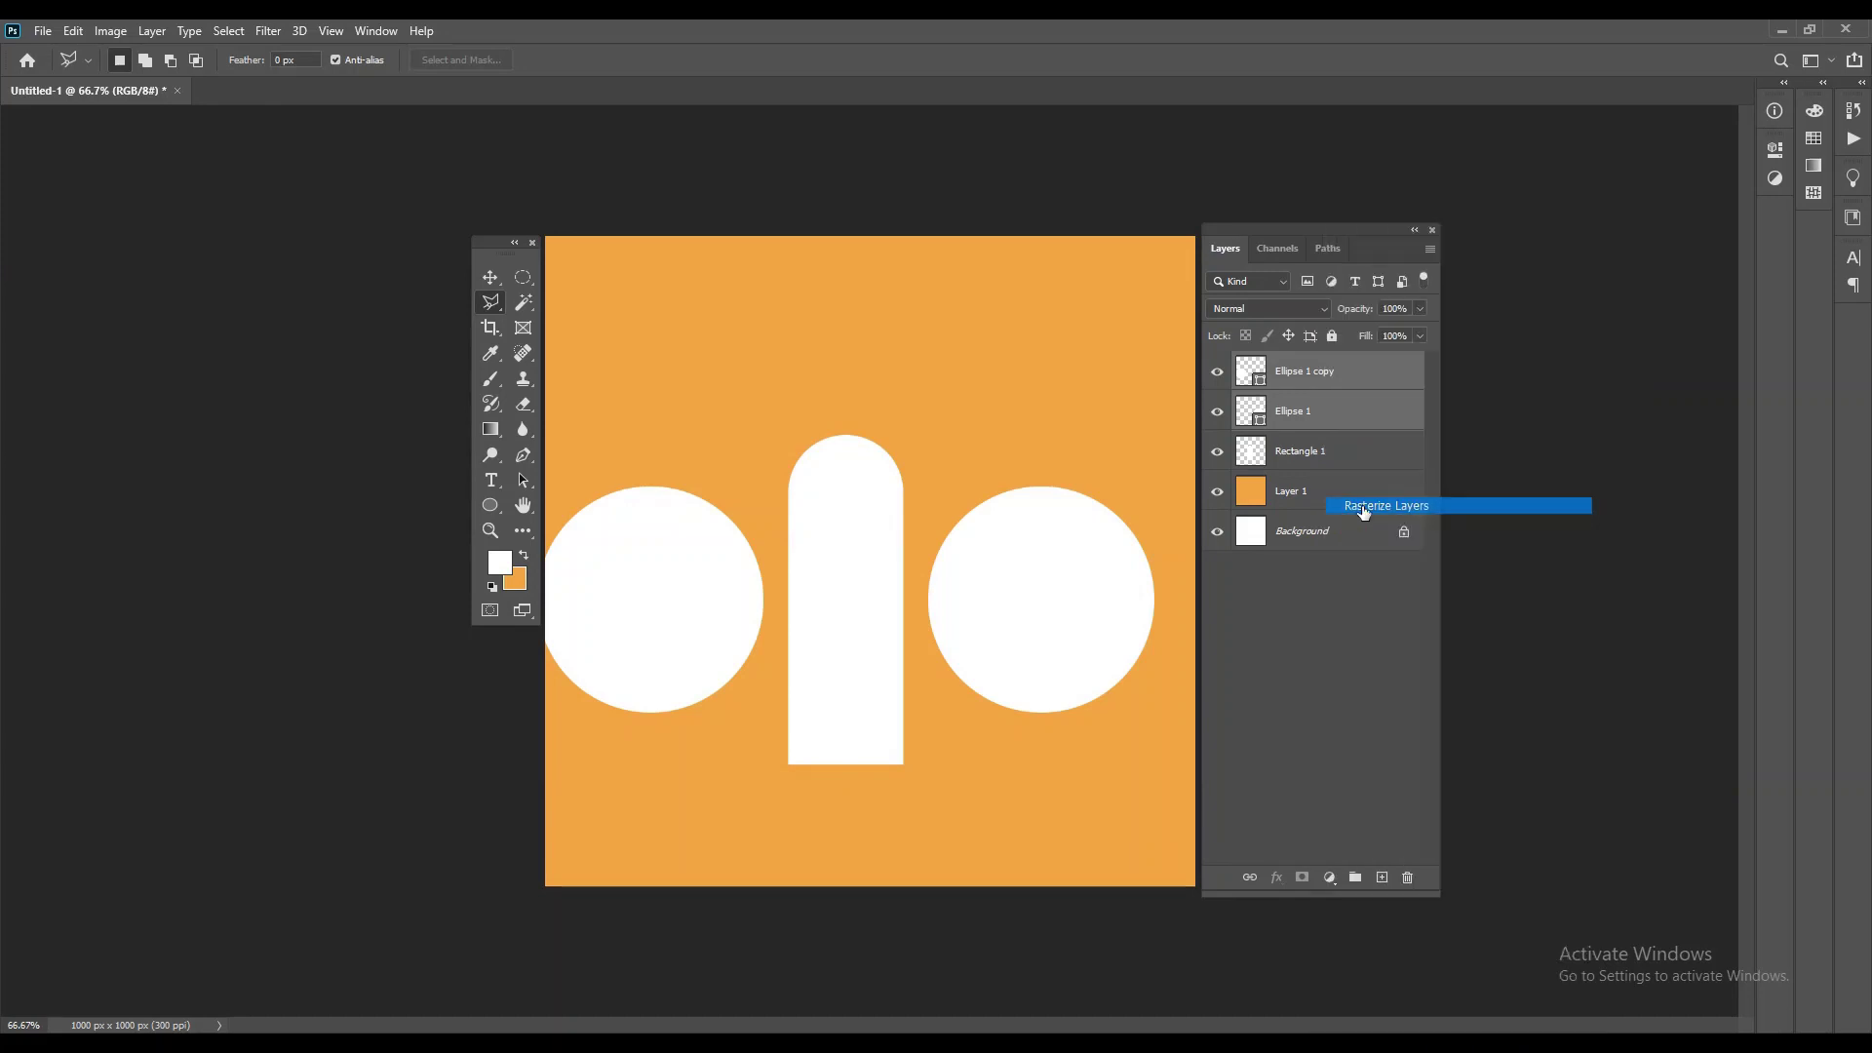
click(1307, 451)
shift+click(1307, 372)
right_click(1304, 451)
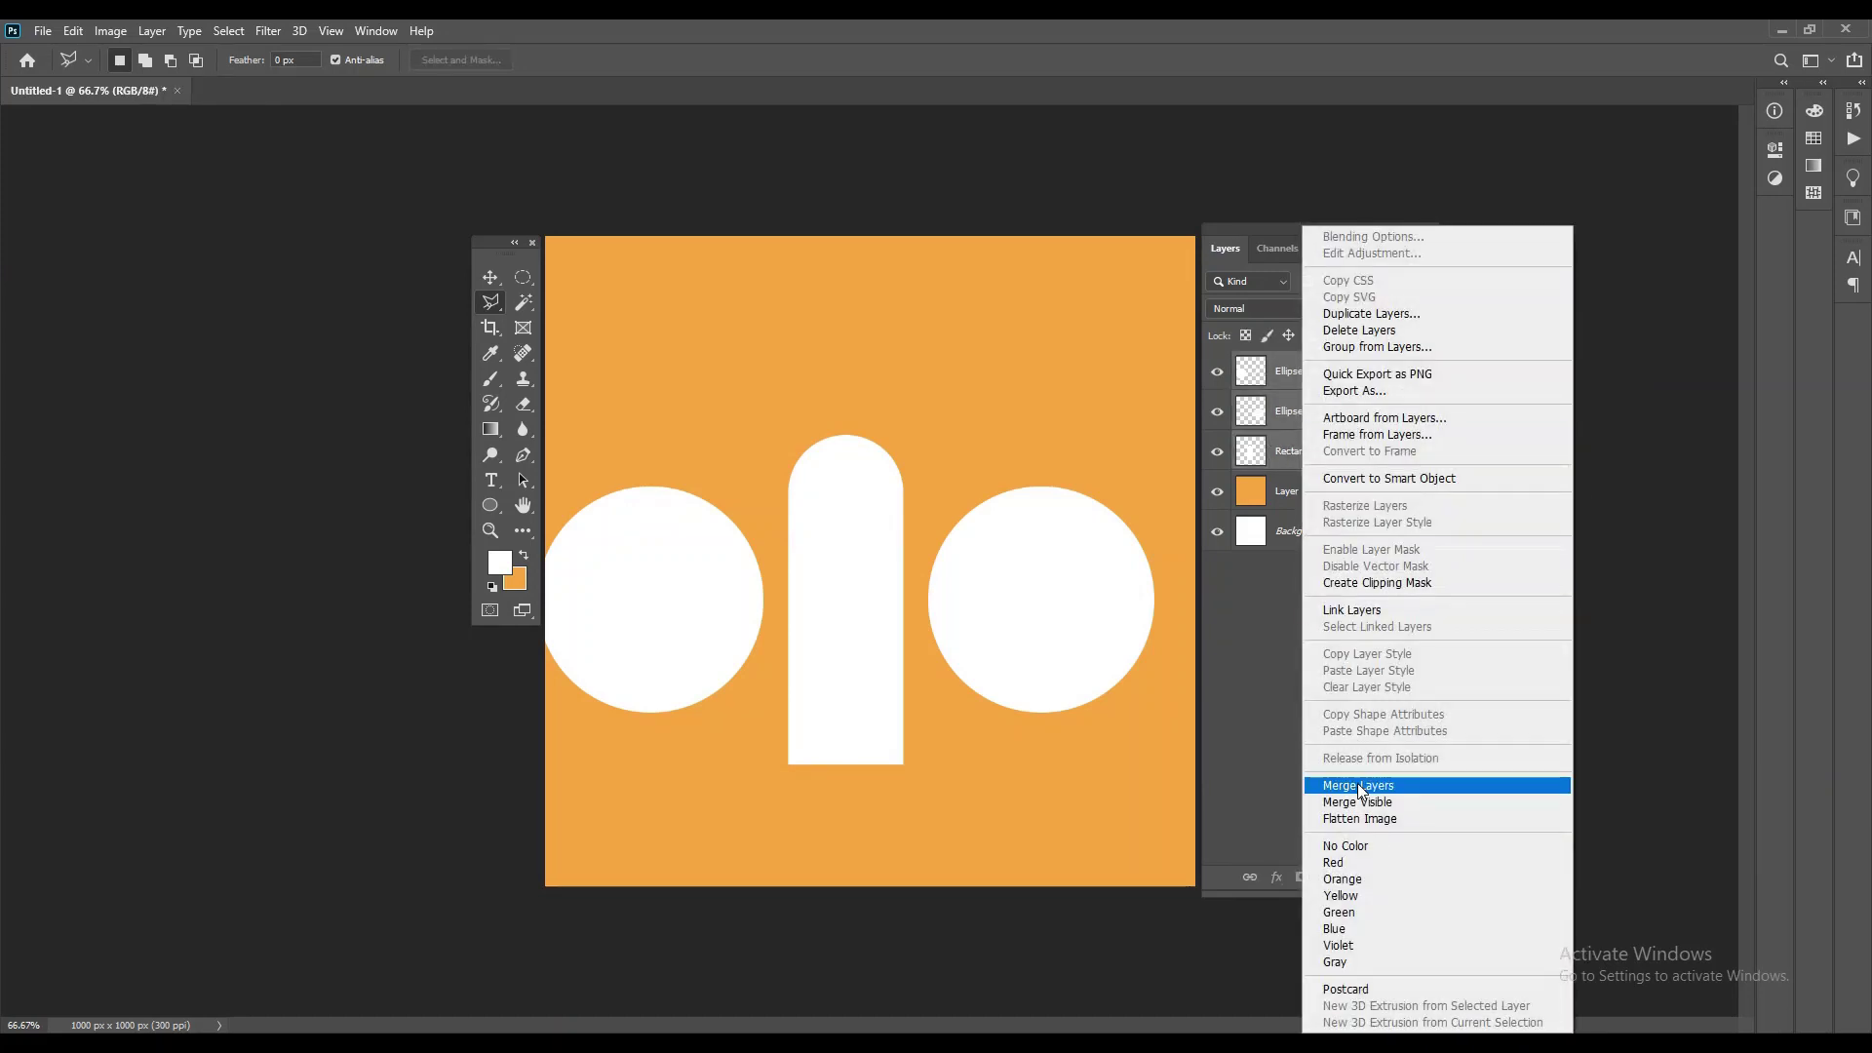
click(1362, 786)
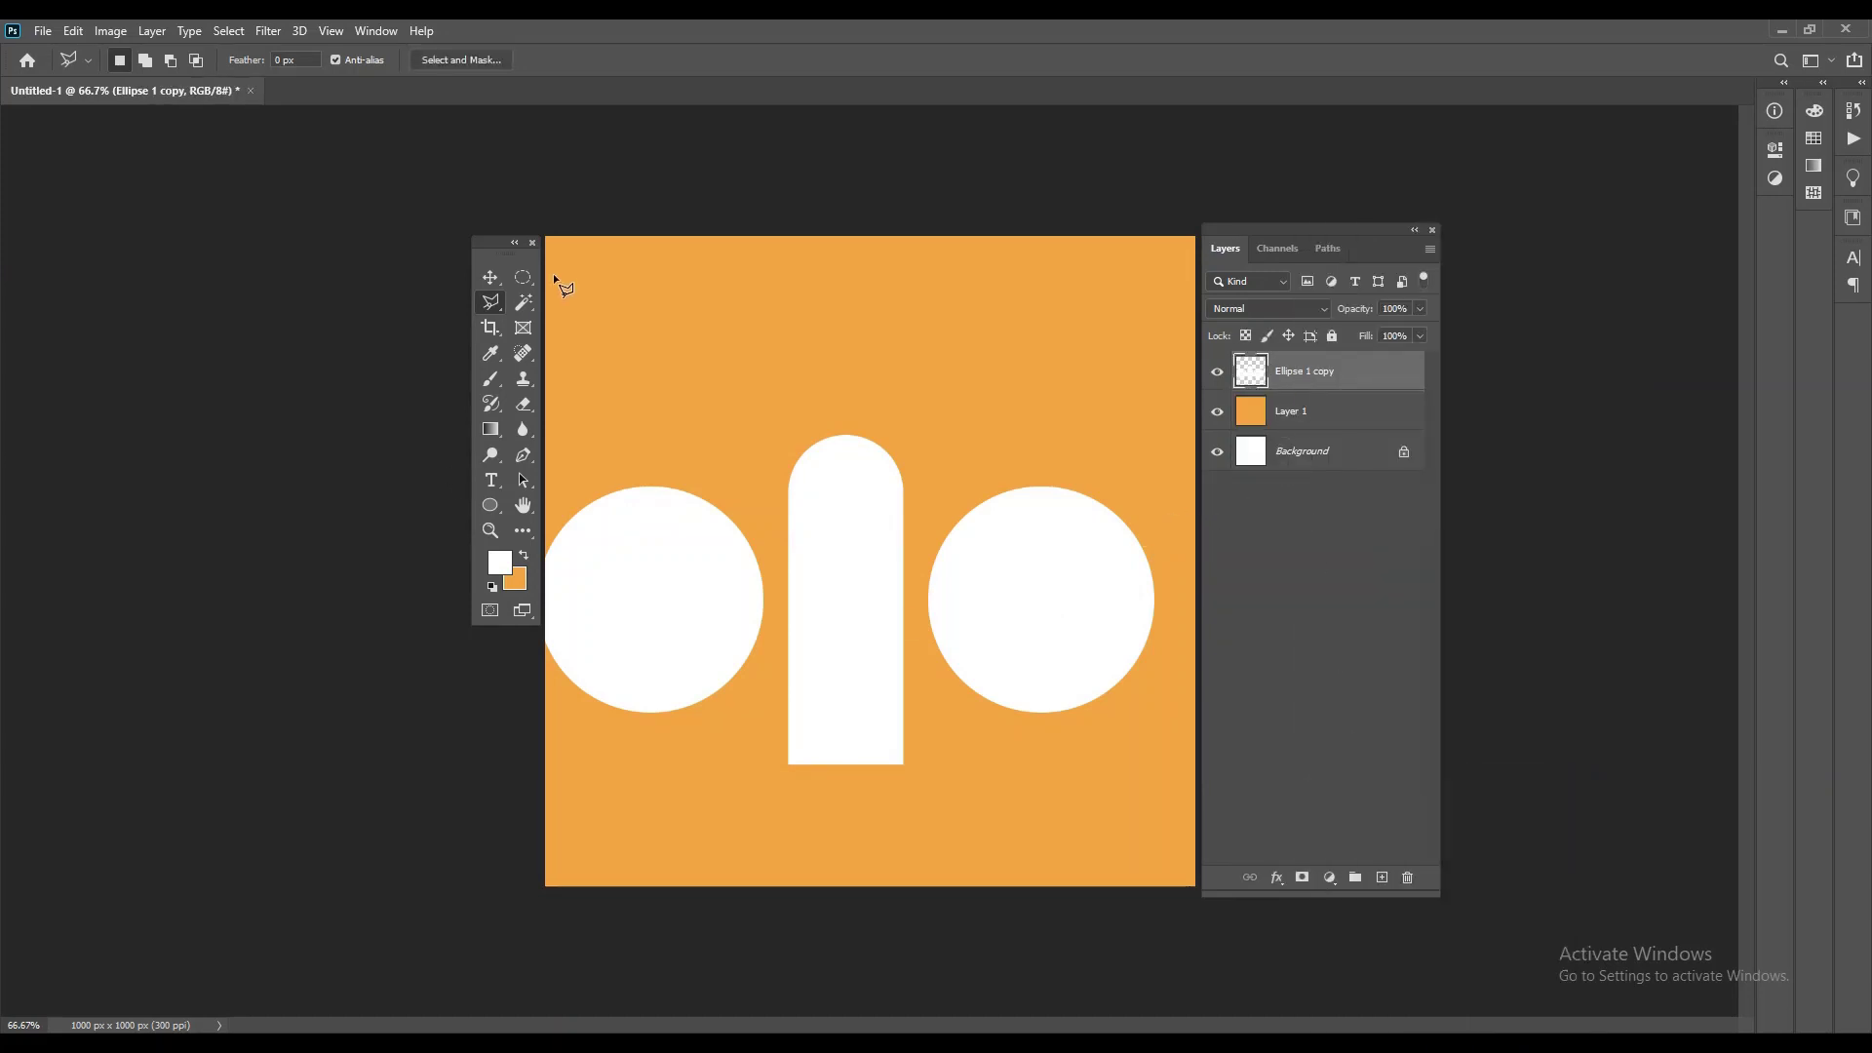
click(493, 277)
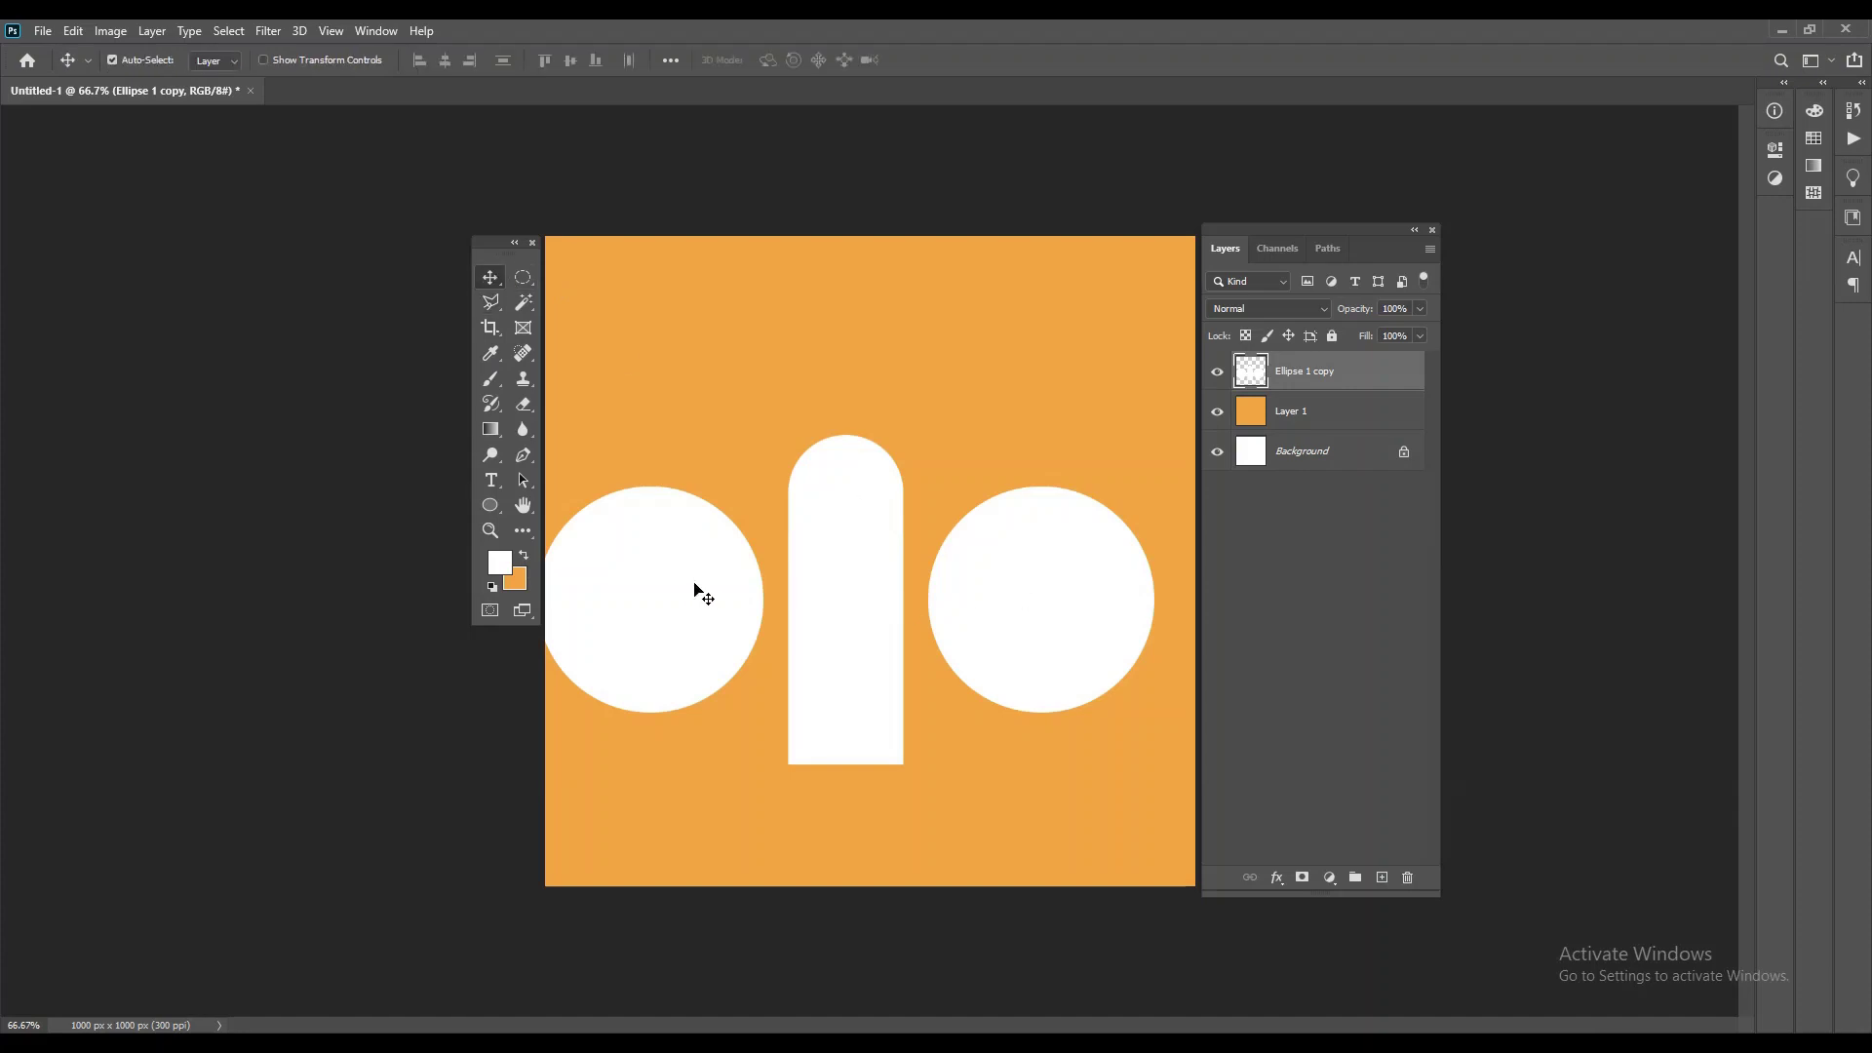
Step: Rotate the merged white shapes -45° and enlarge them to about 166%
key(ctrl+t)
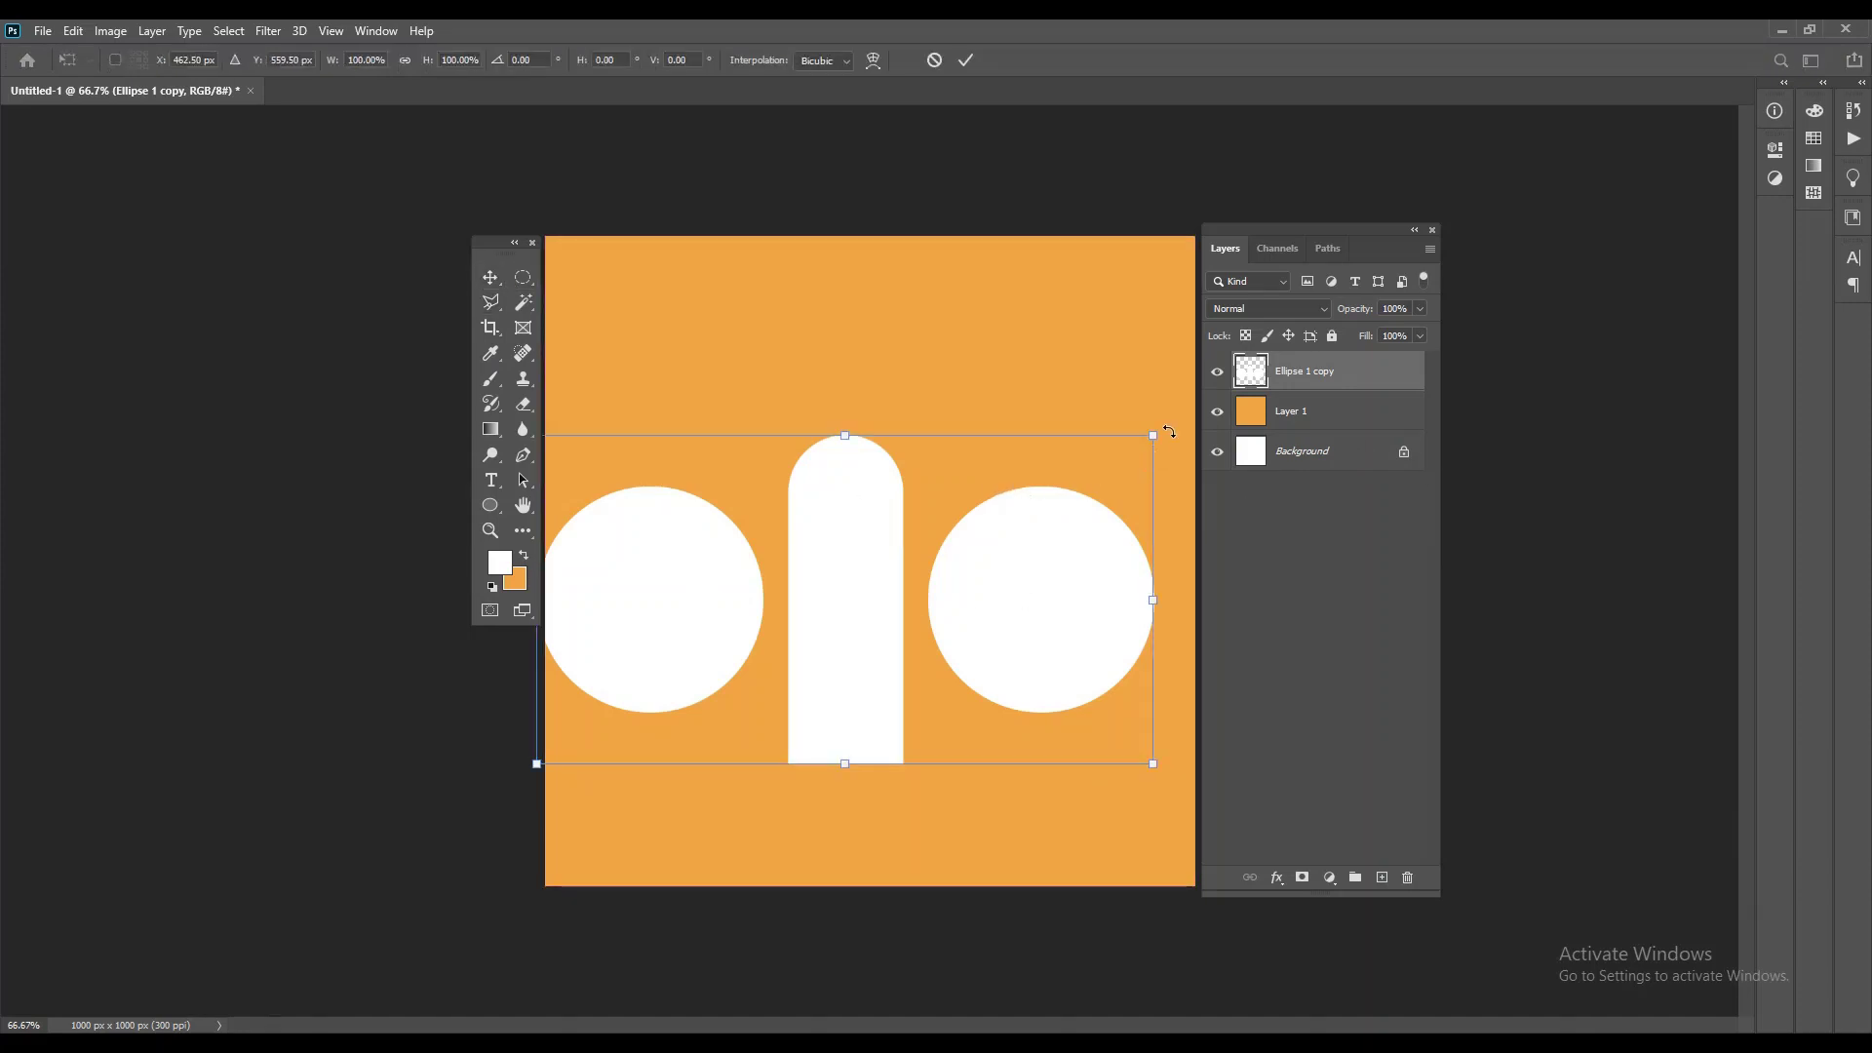
drag(1169, 431, 939, 261)
mouse_move(836, 585)
mouse_down()
mouse_move(1040, 798)
mouse_move(1071, 779)
mouse_up()
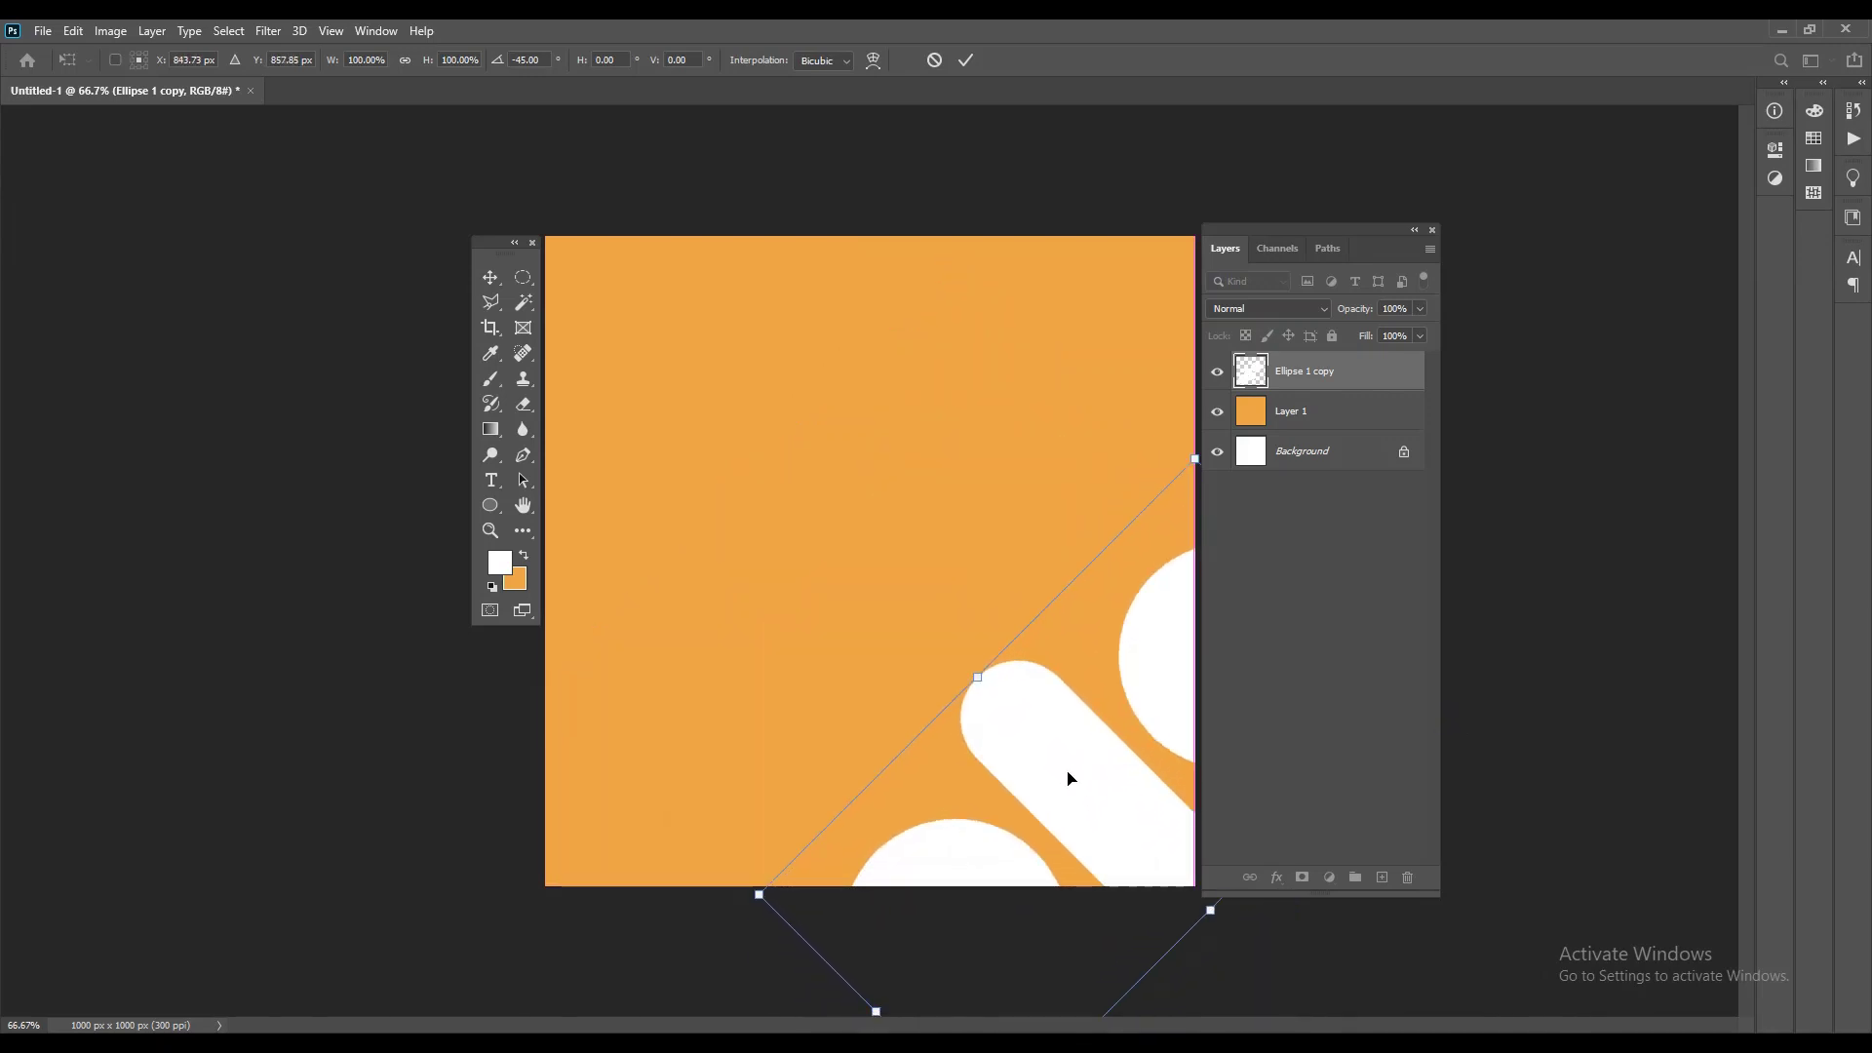
drag(978, 676, 900, 599)
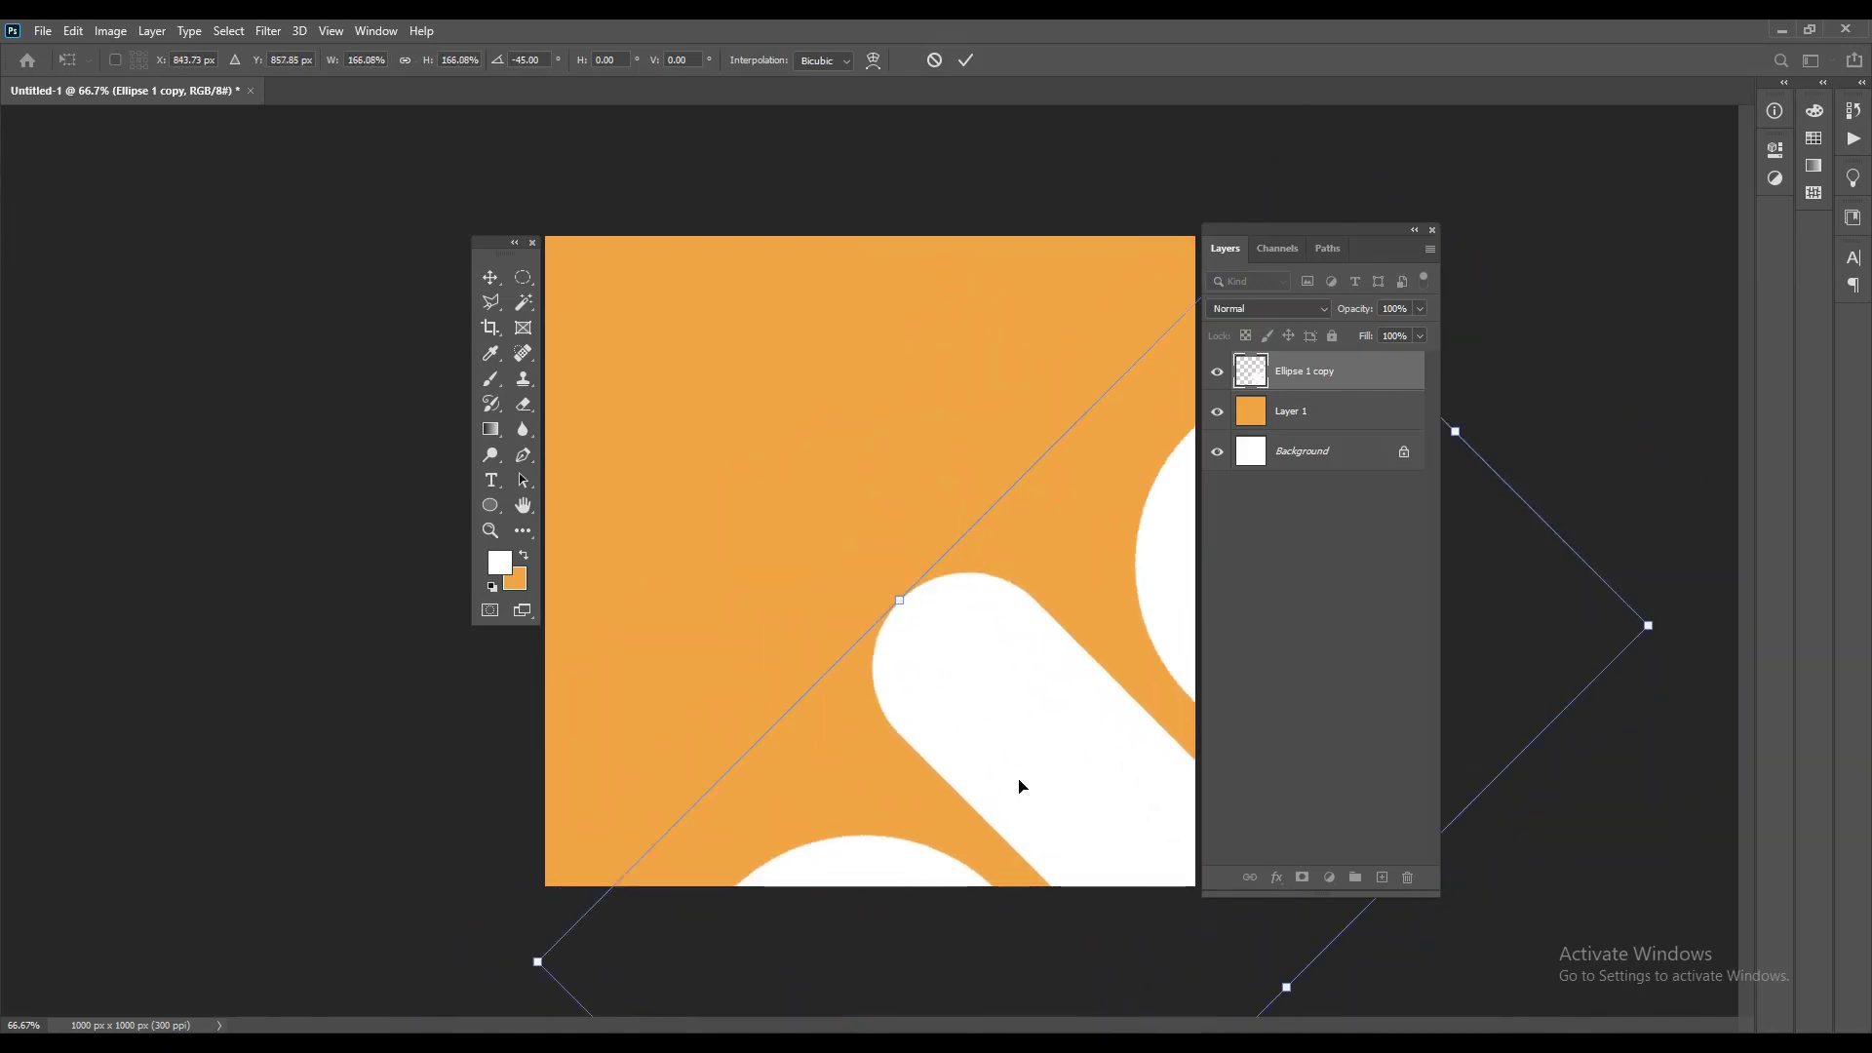
drag(1020, 786, 964, 746)
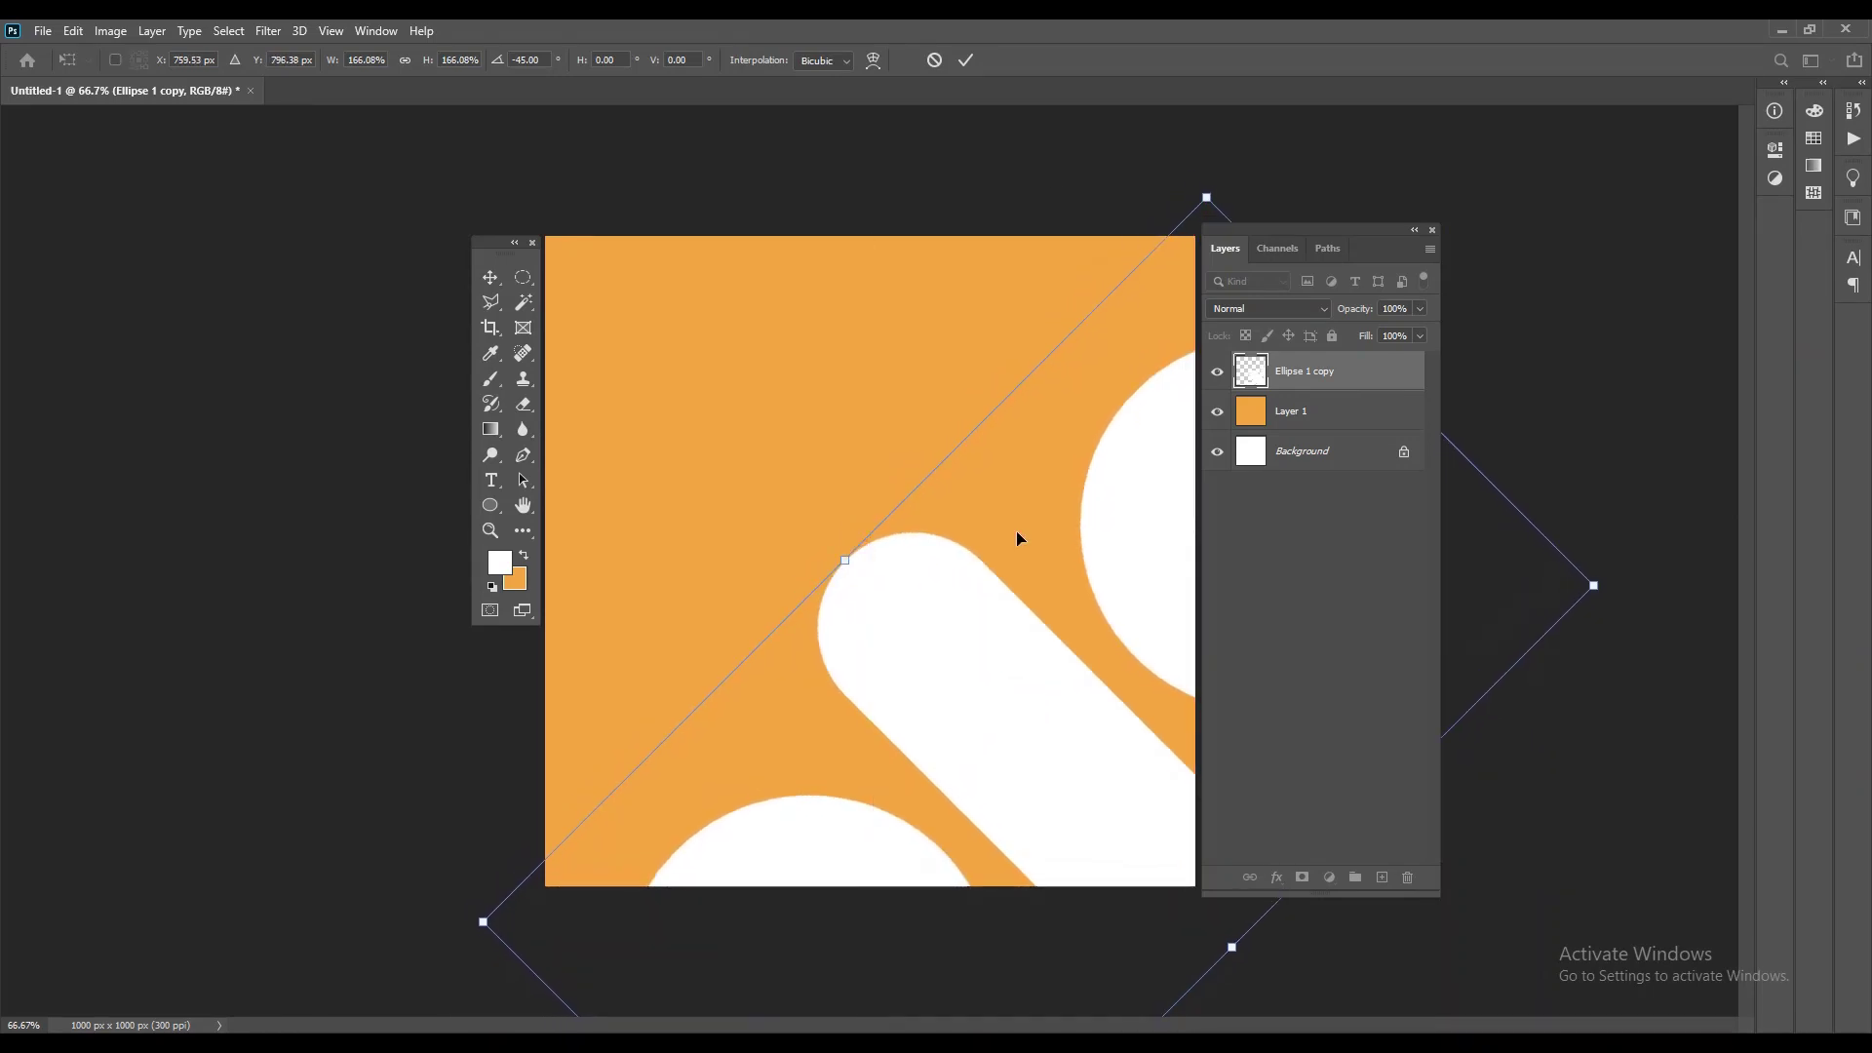
click(967, 62)
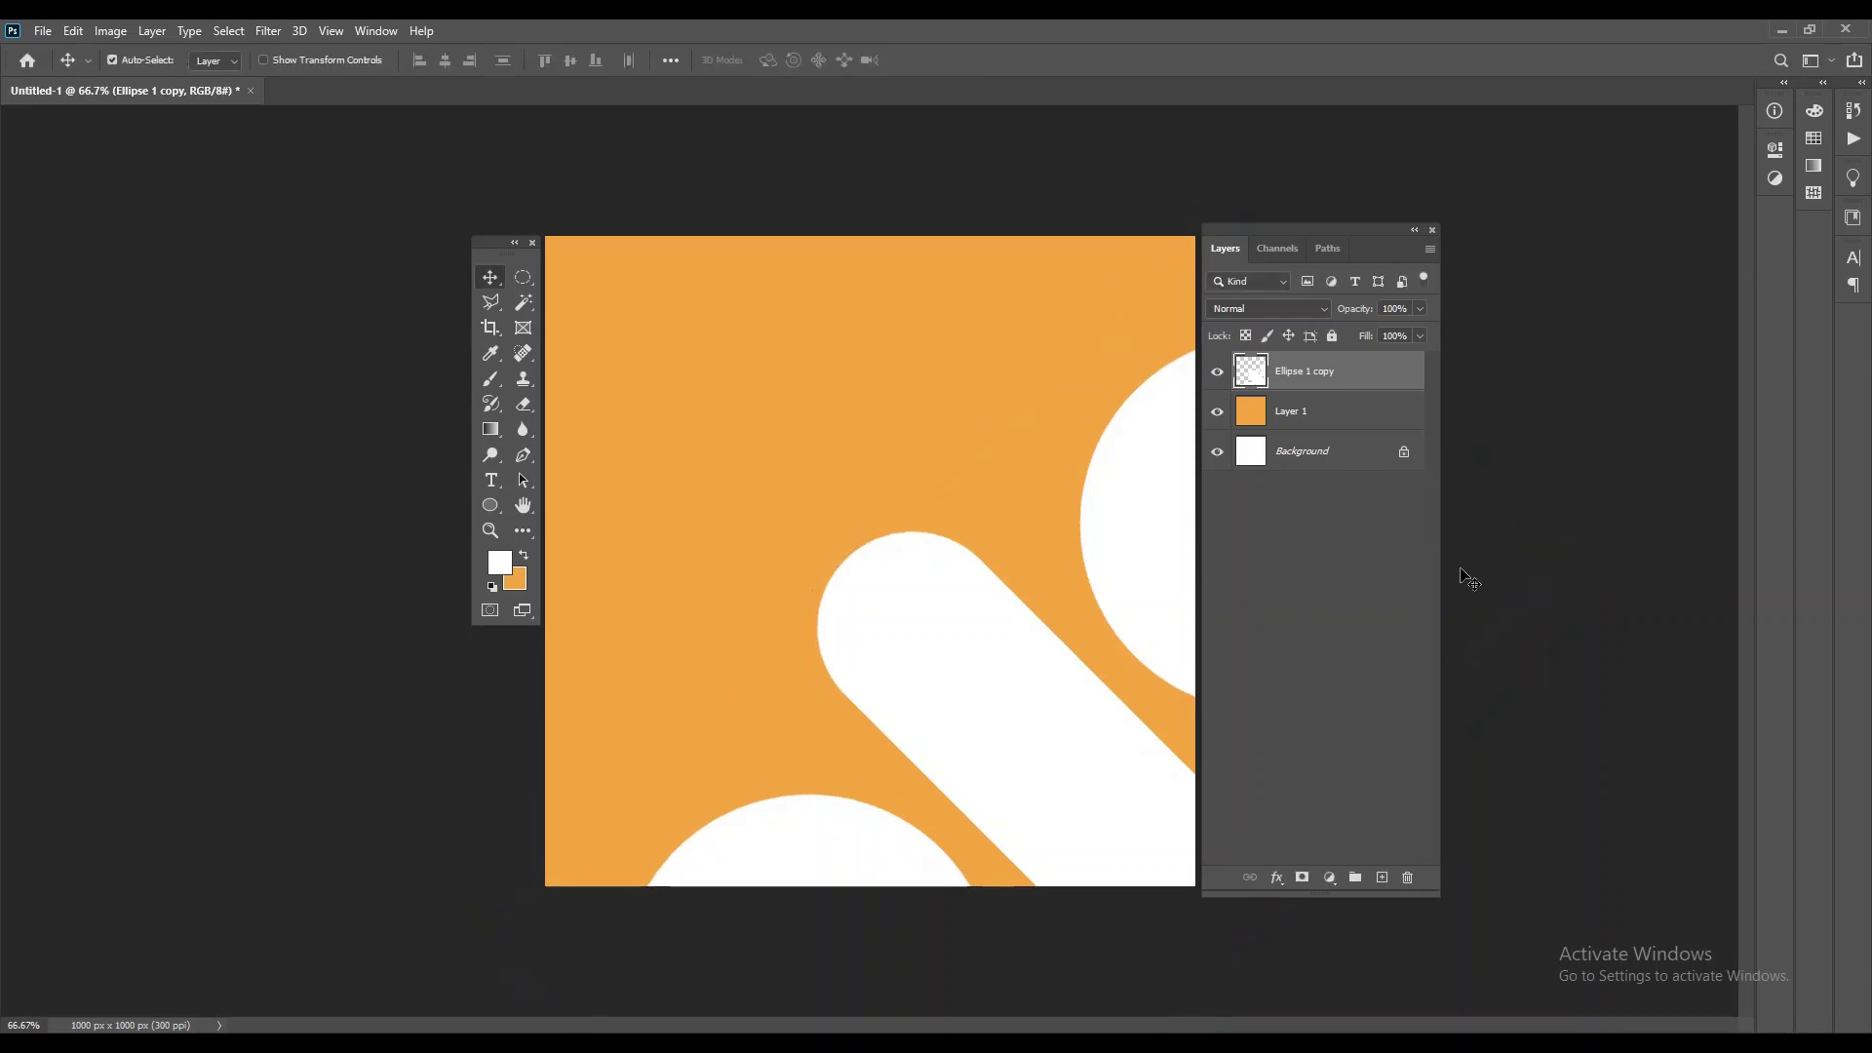
Step: Drag the white shapes up and left so they run diagonally off the lower-right edge
click(1421, 671)
drag(1081, 722, 1034, 714)
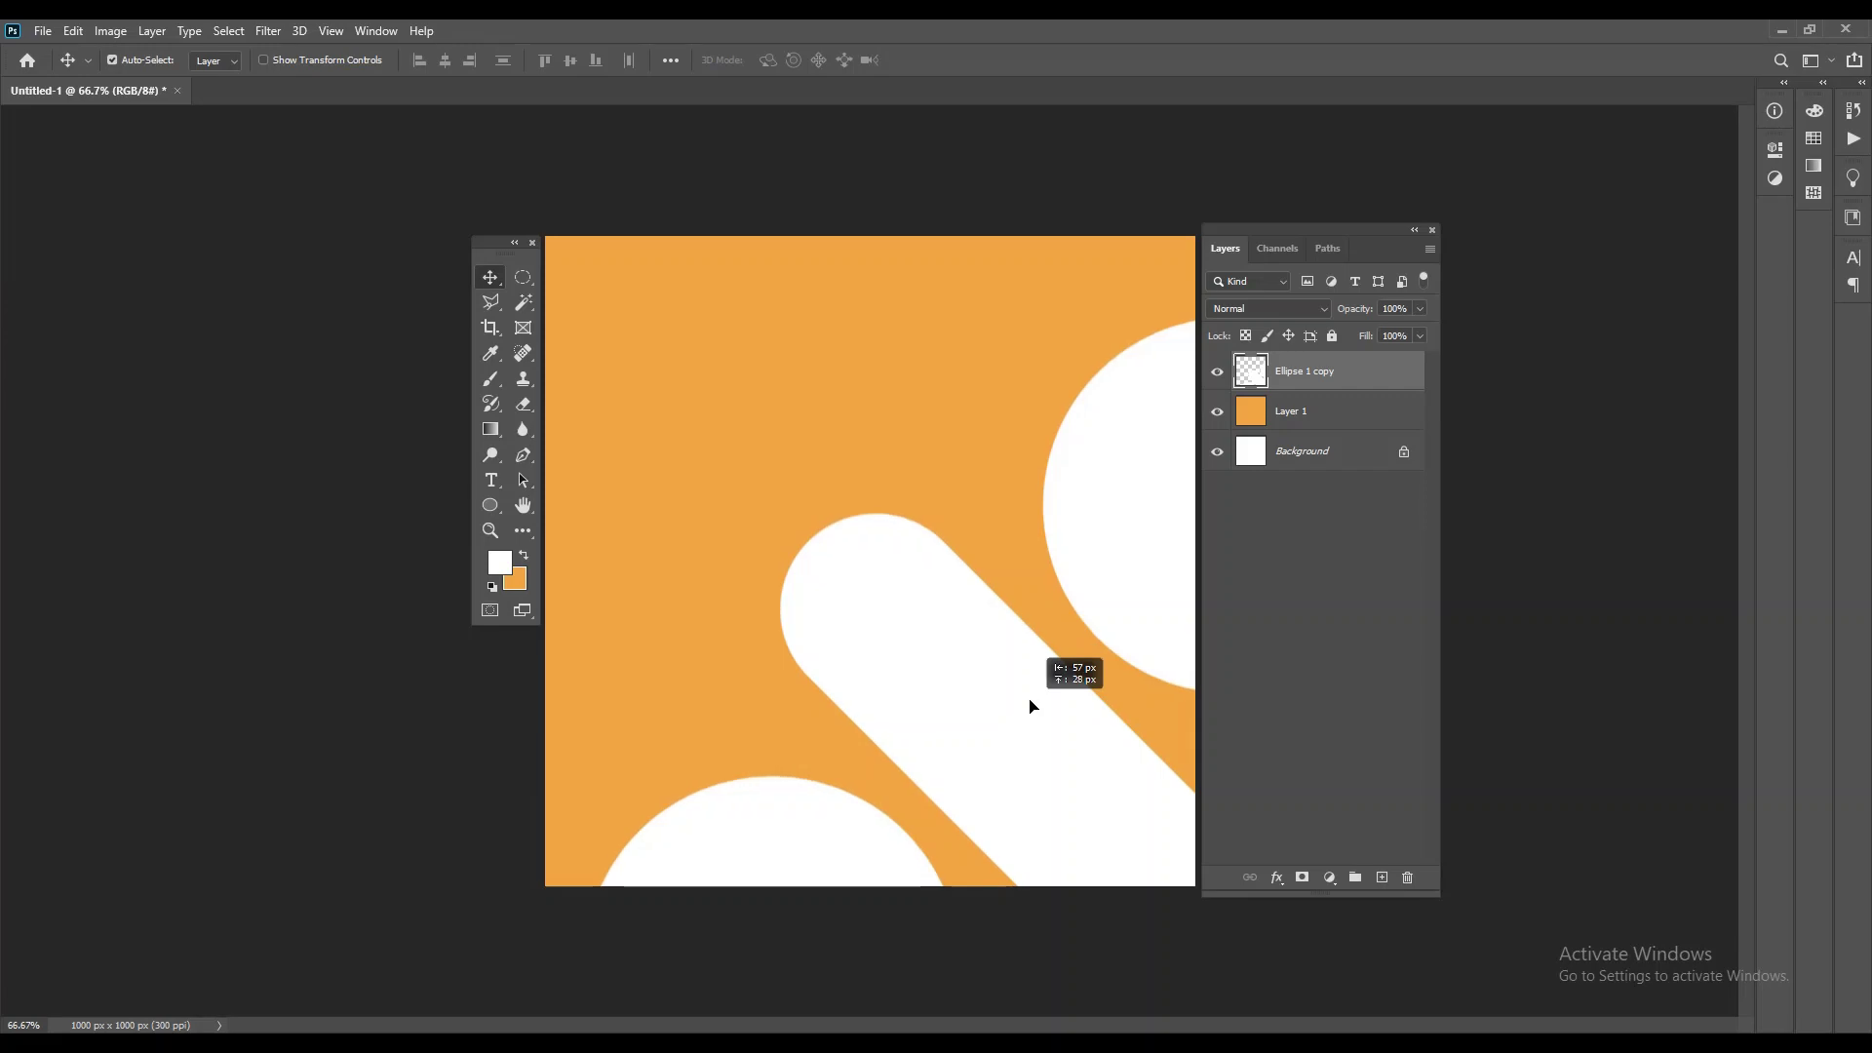
mouse_move(1033, 714)
mouse_down()
mouse_move(998, 677)
mouse_move(1024, 684)
mouse_up()
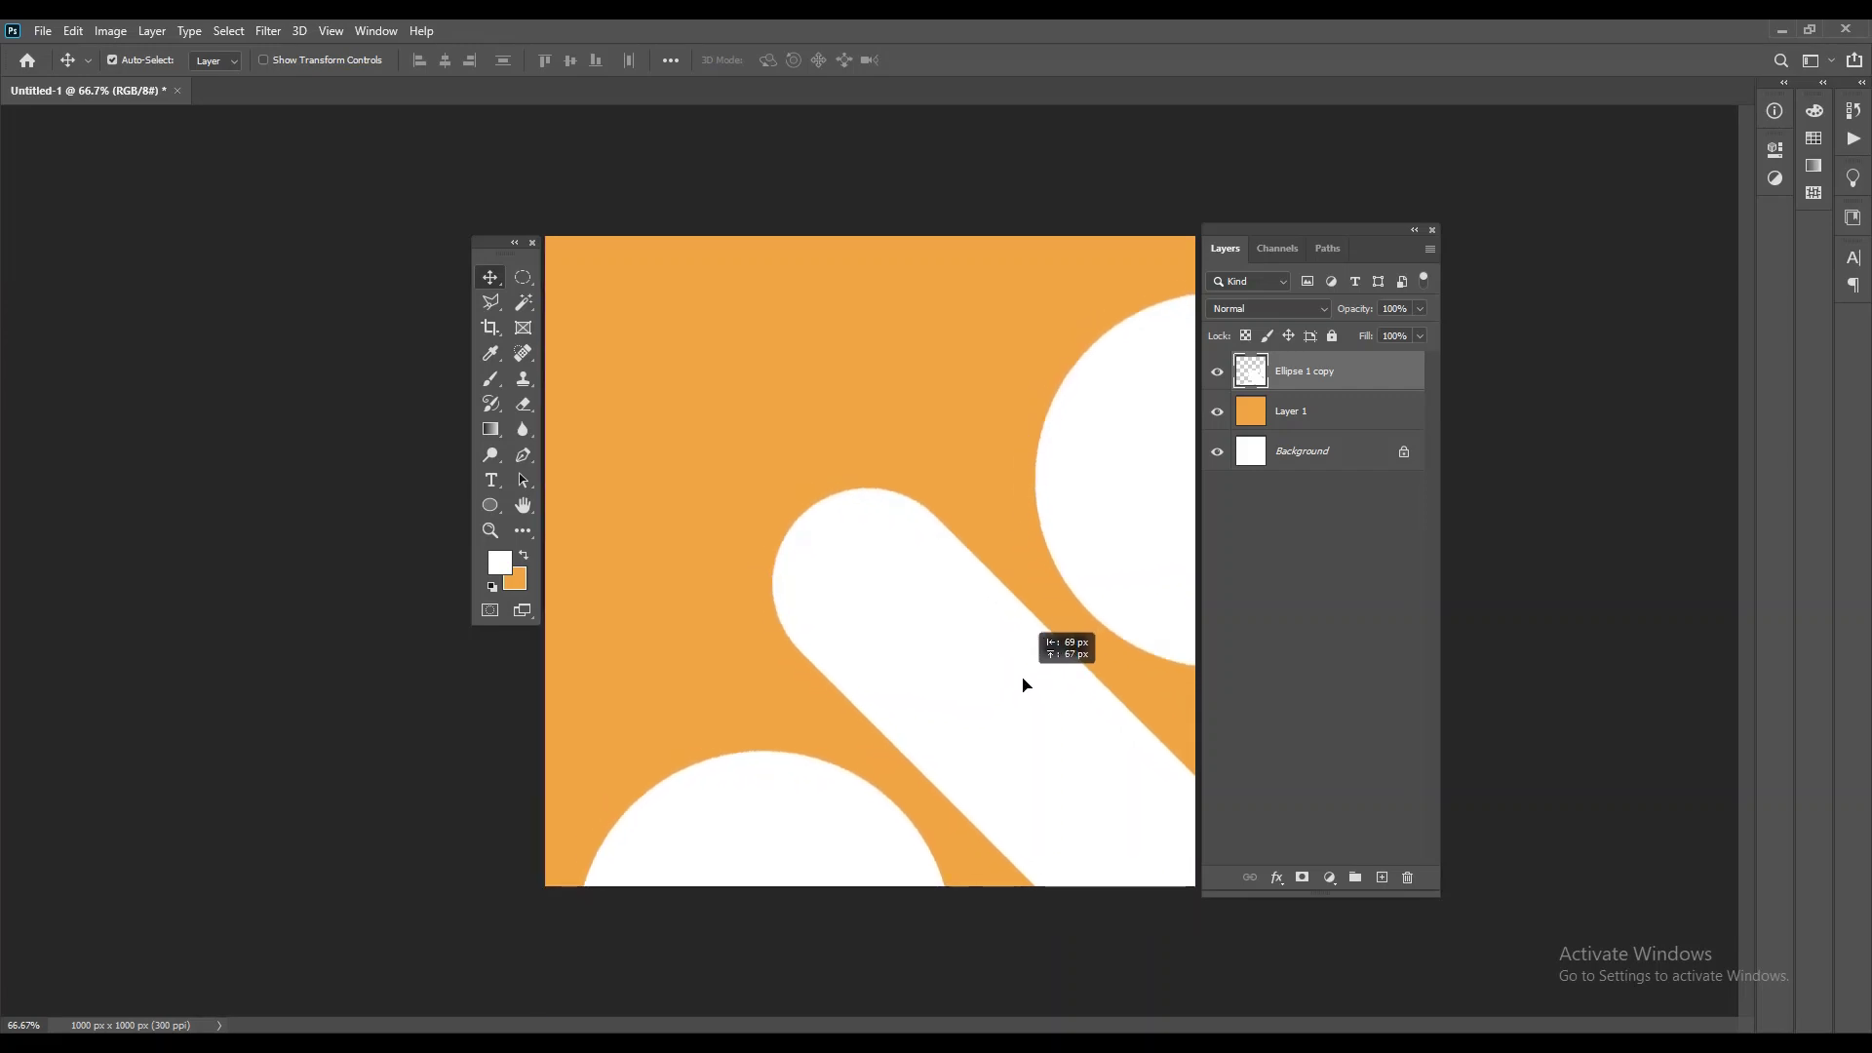
drag(1024, 685, 1024, 685)
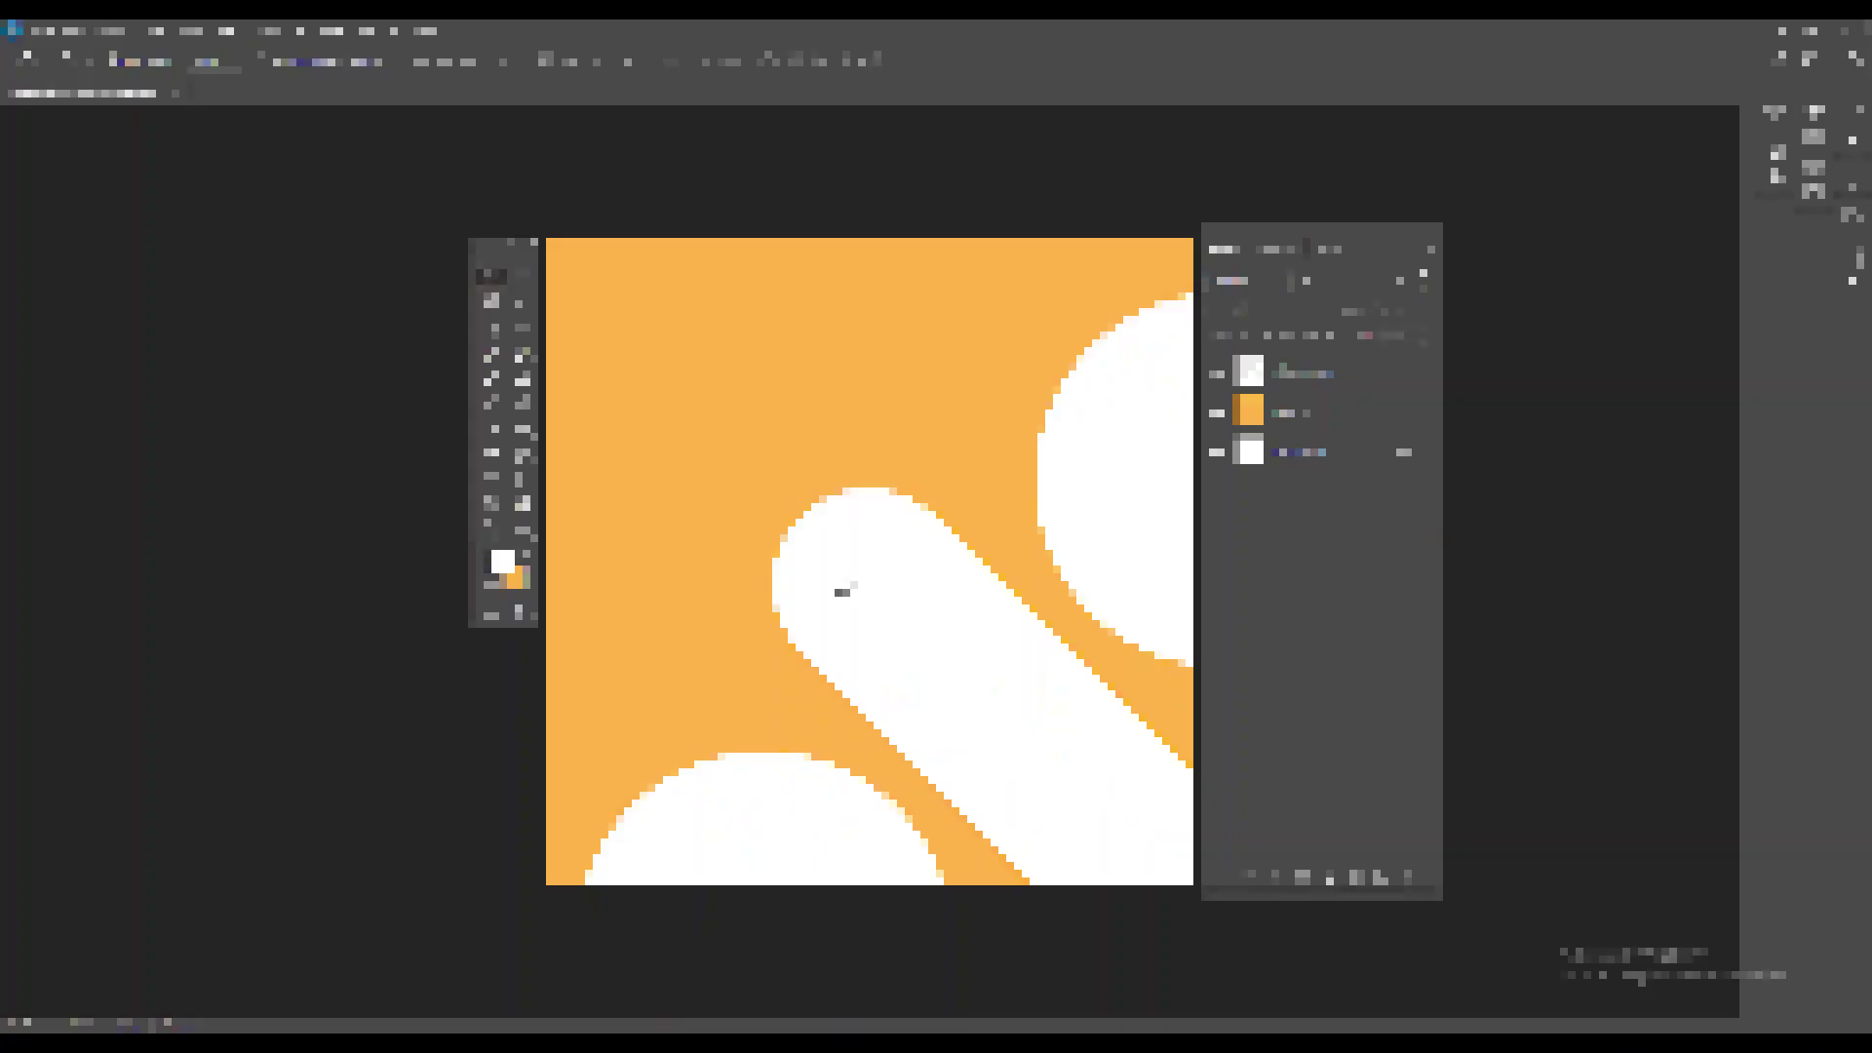
Step: Drag the office interior photo from File Explorer onto the canvas and enlarge it
mouse_move(393, 200)
mouse_down()
mouse_move(878, 593)
mouse_move(902, 668)
mouse_up()
drag(546, 400, 434, 241)
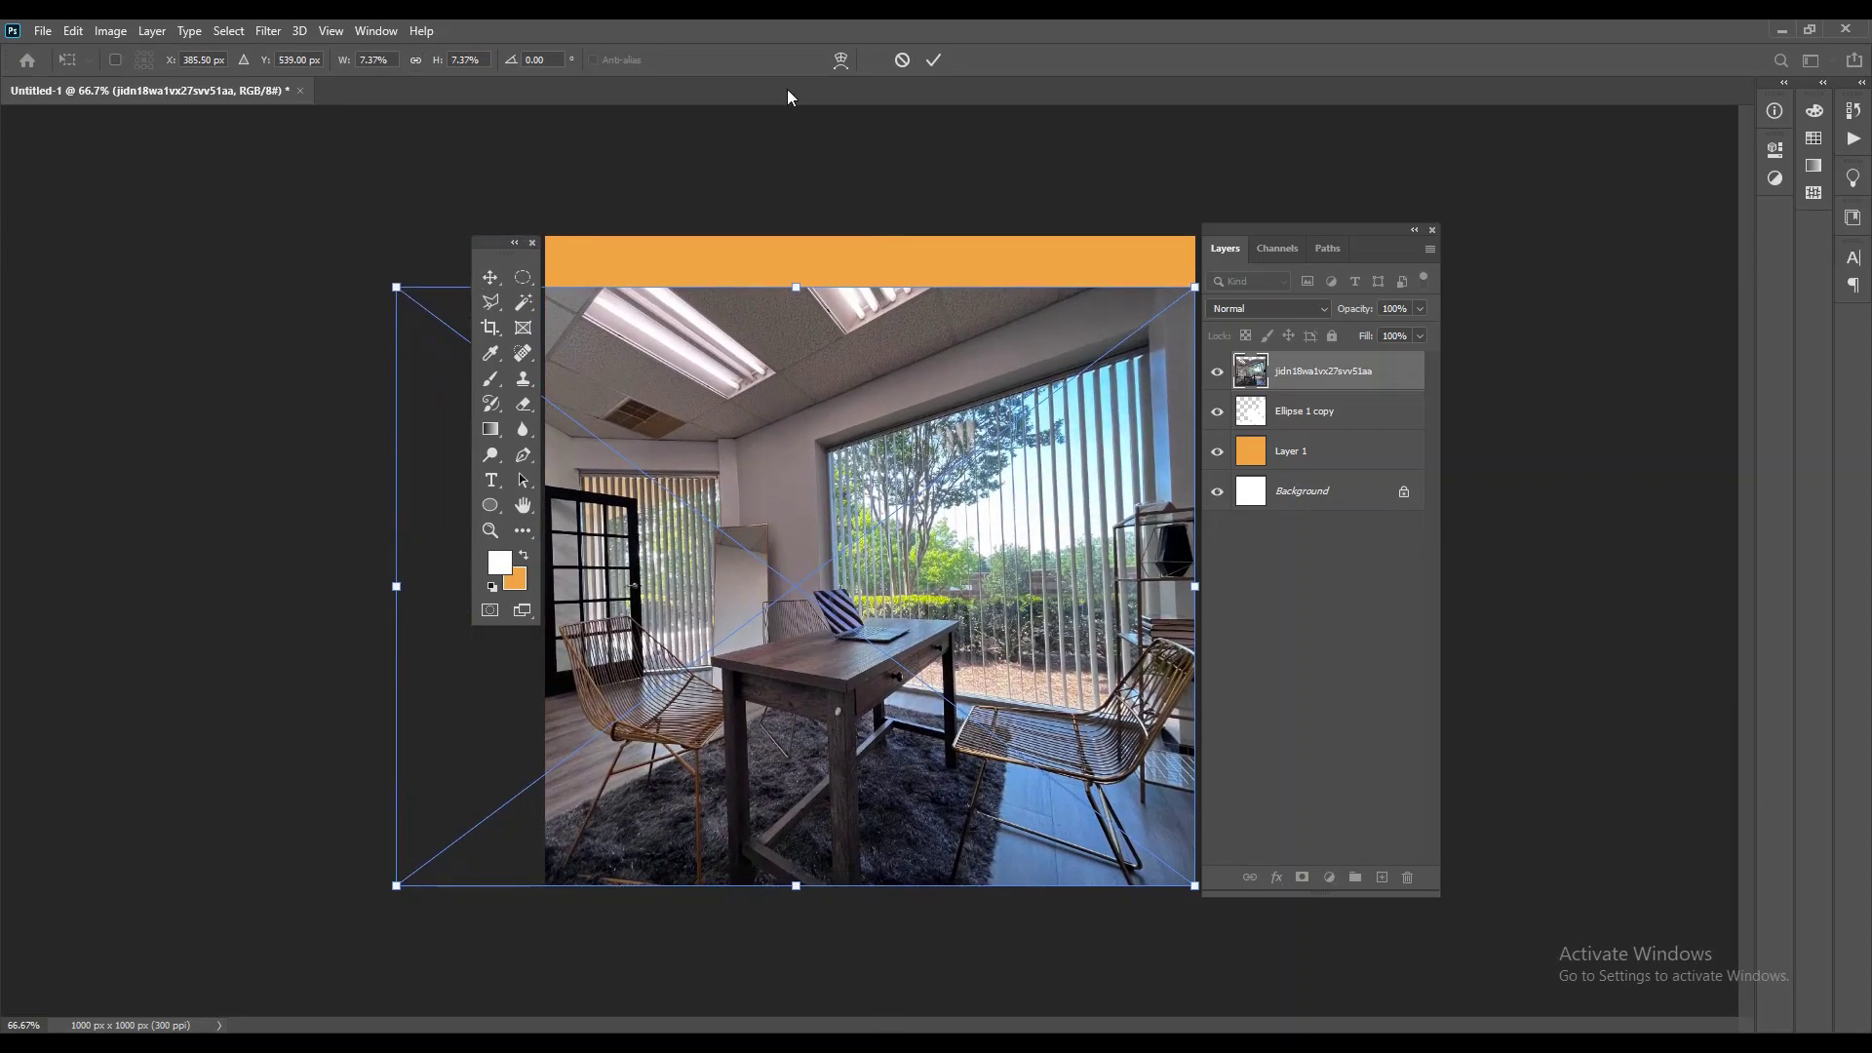
Step: Commit the photo's size and clip it into the Ellipse 1 copy shape layer
click(938, 61)
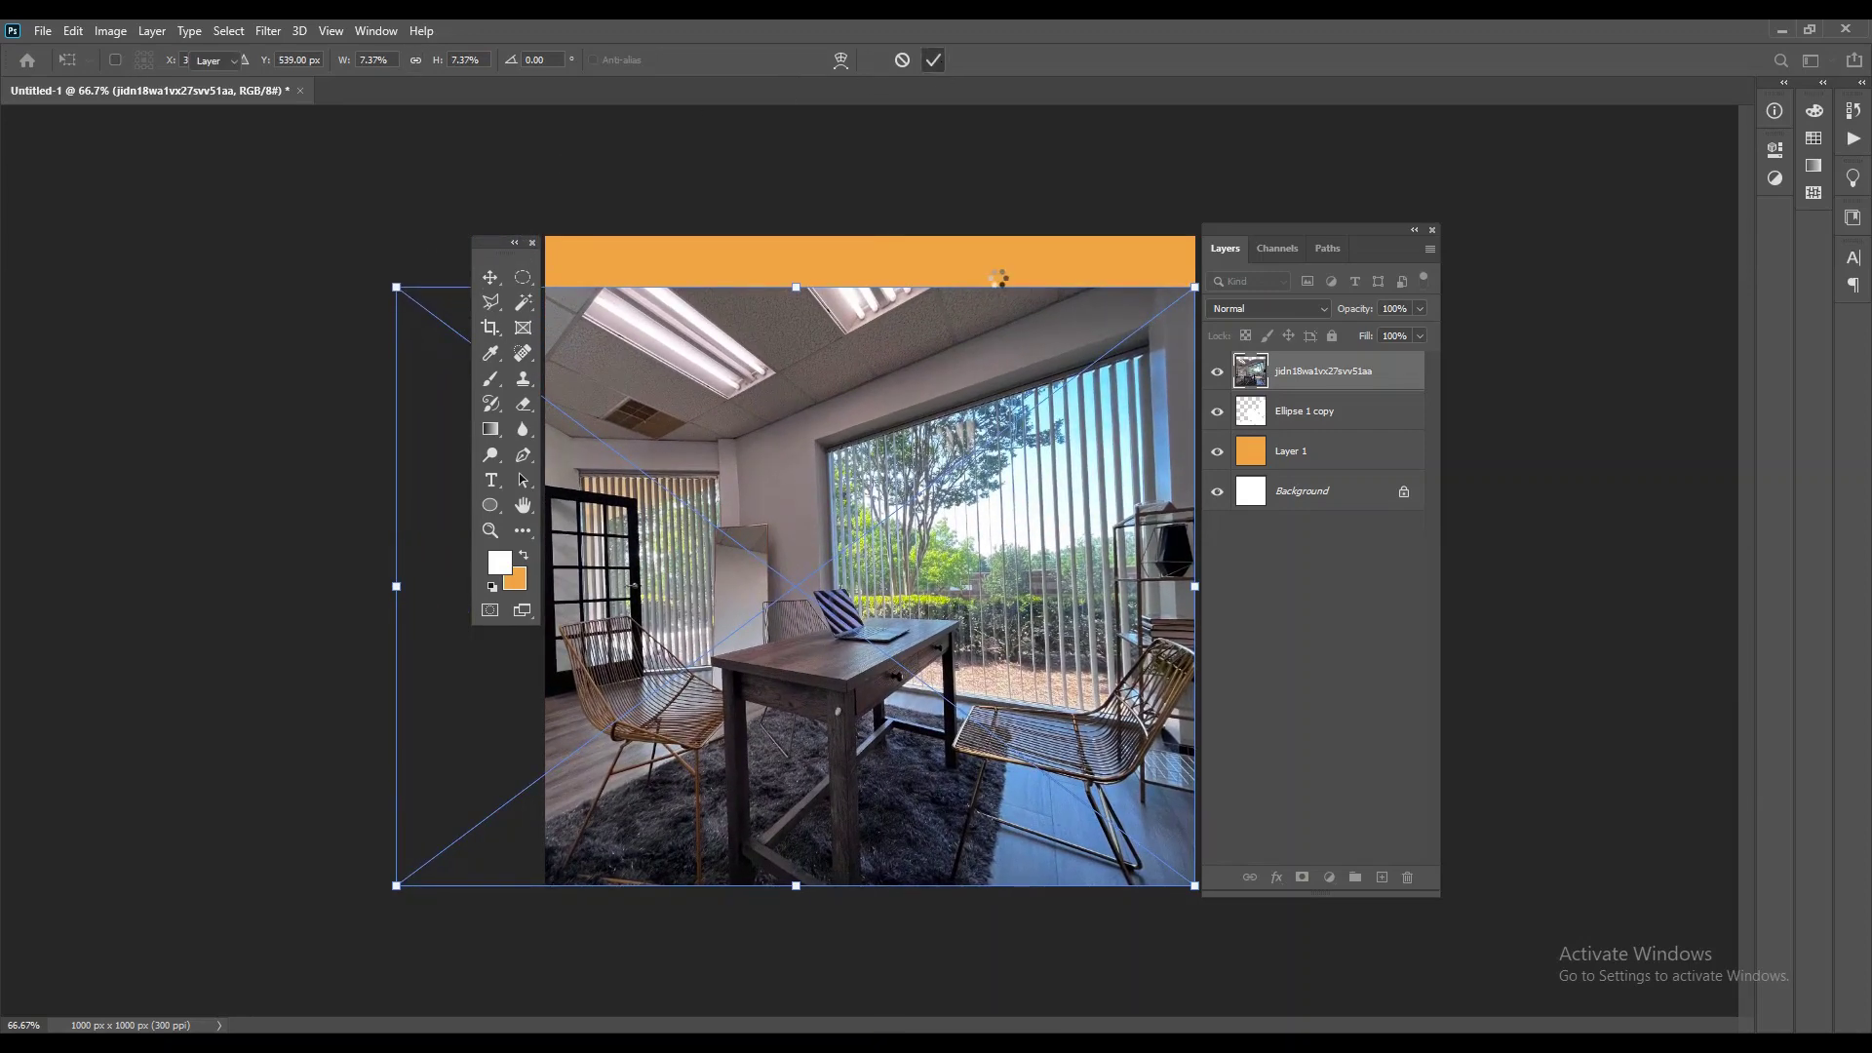
alt+click(1326, 388)
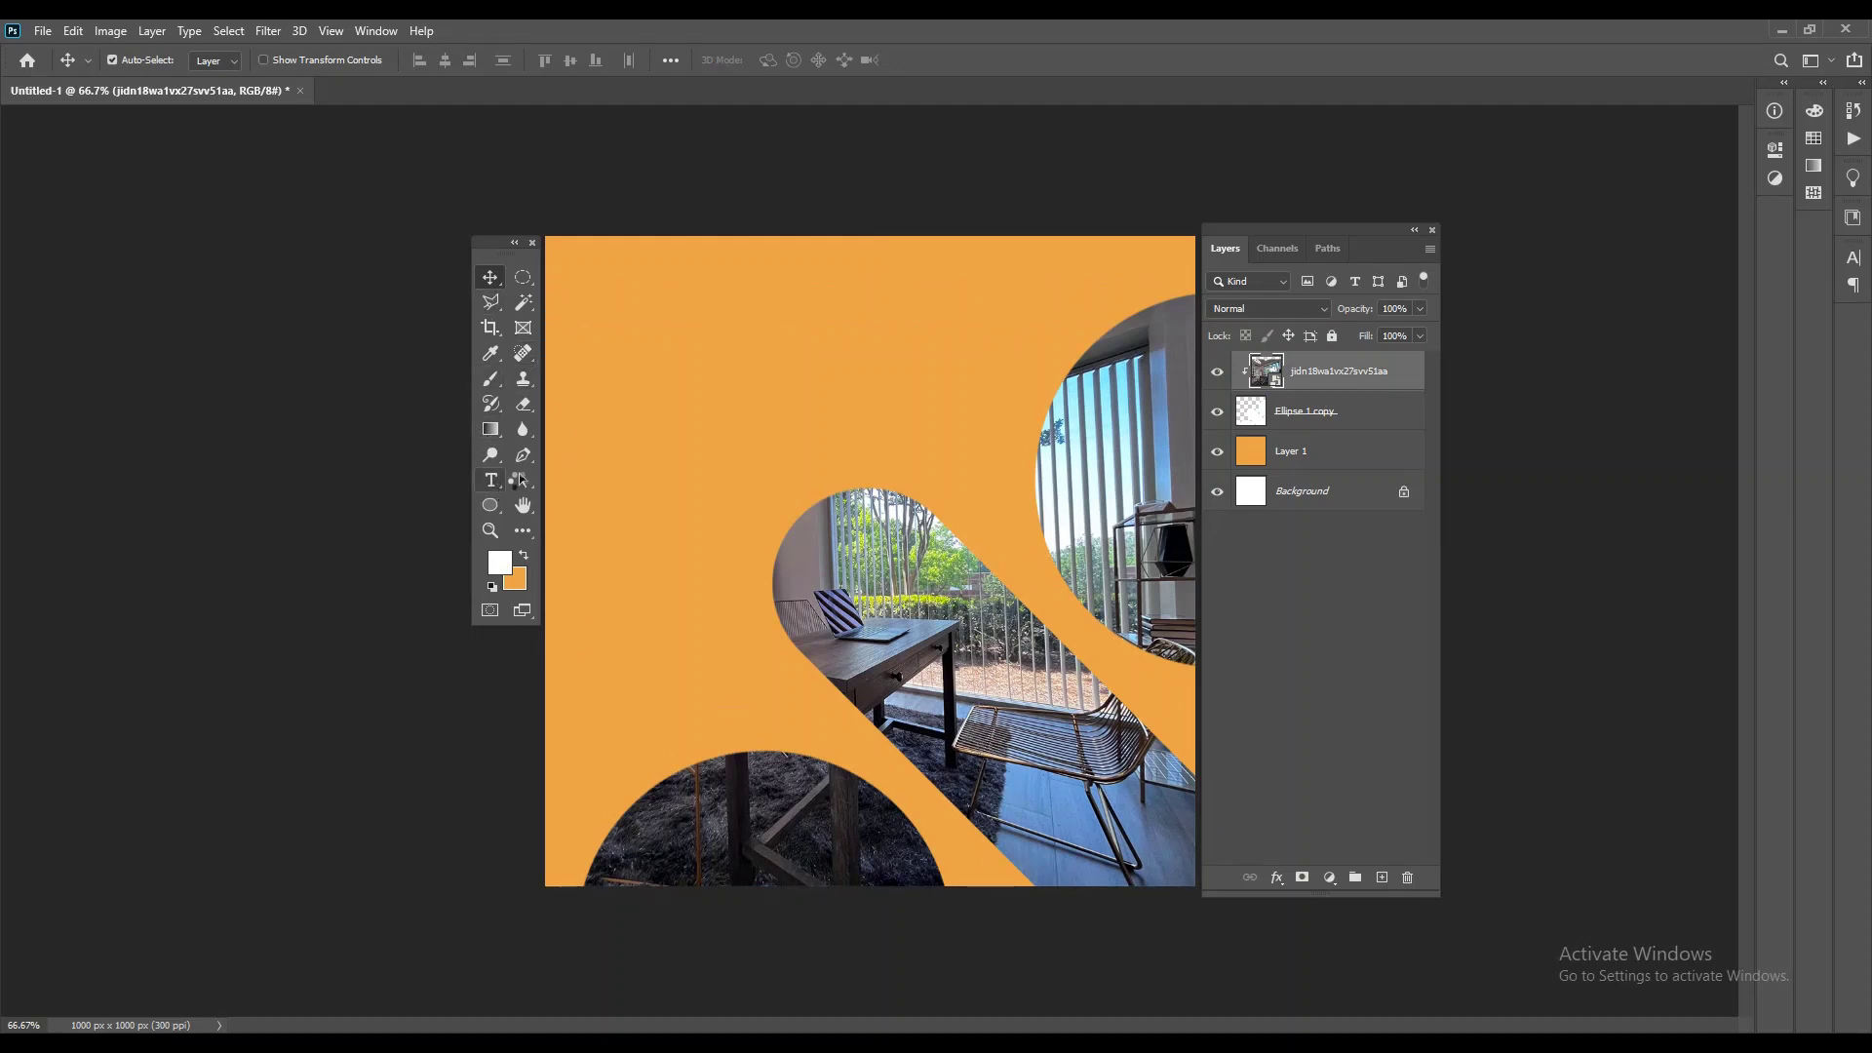
Step: Add 'SPACES.' text in Helvetica Now Display and move it to the top-left corner
click(495, 480)
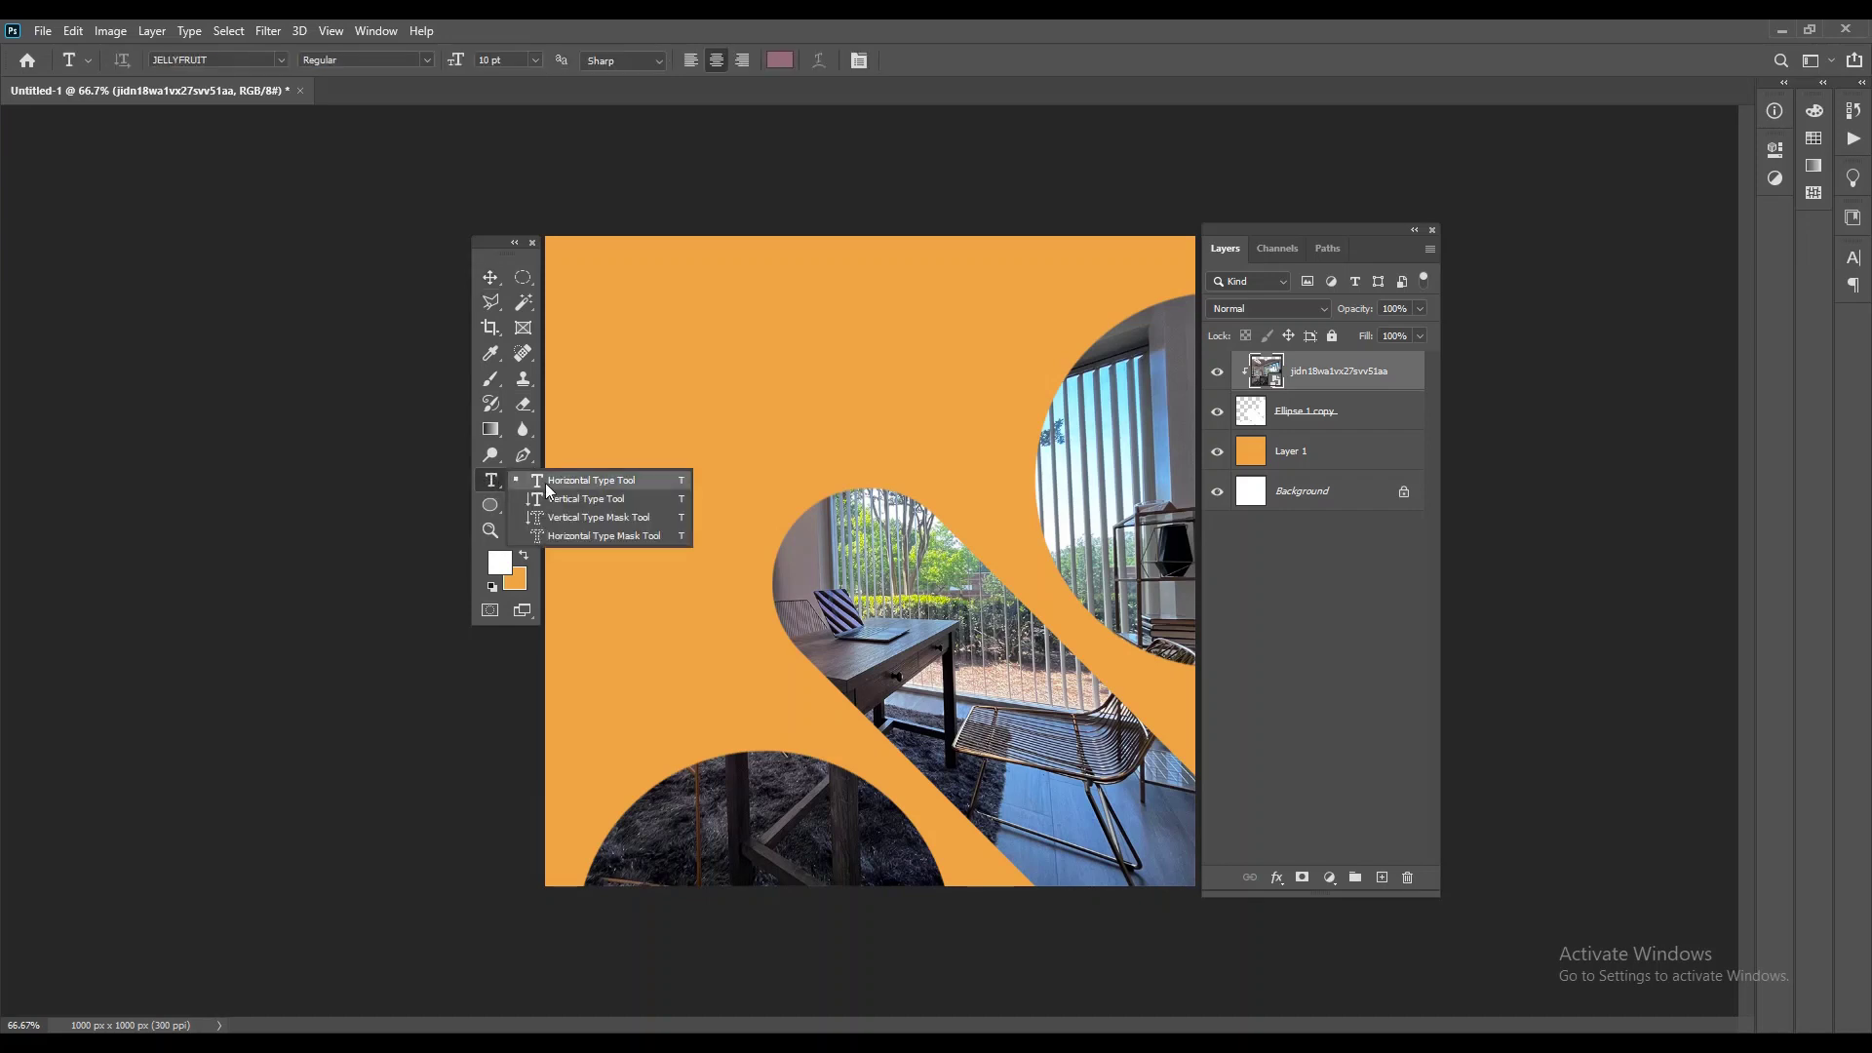
click(641, 359)
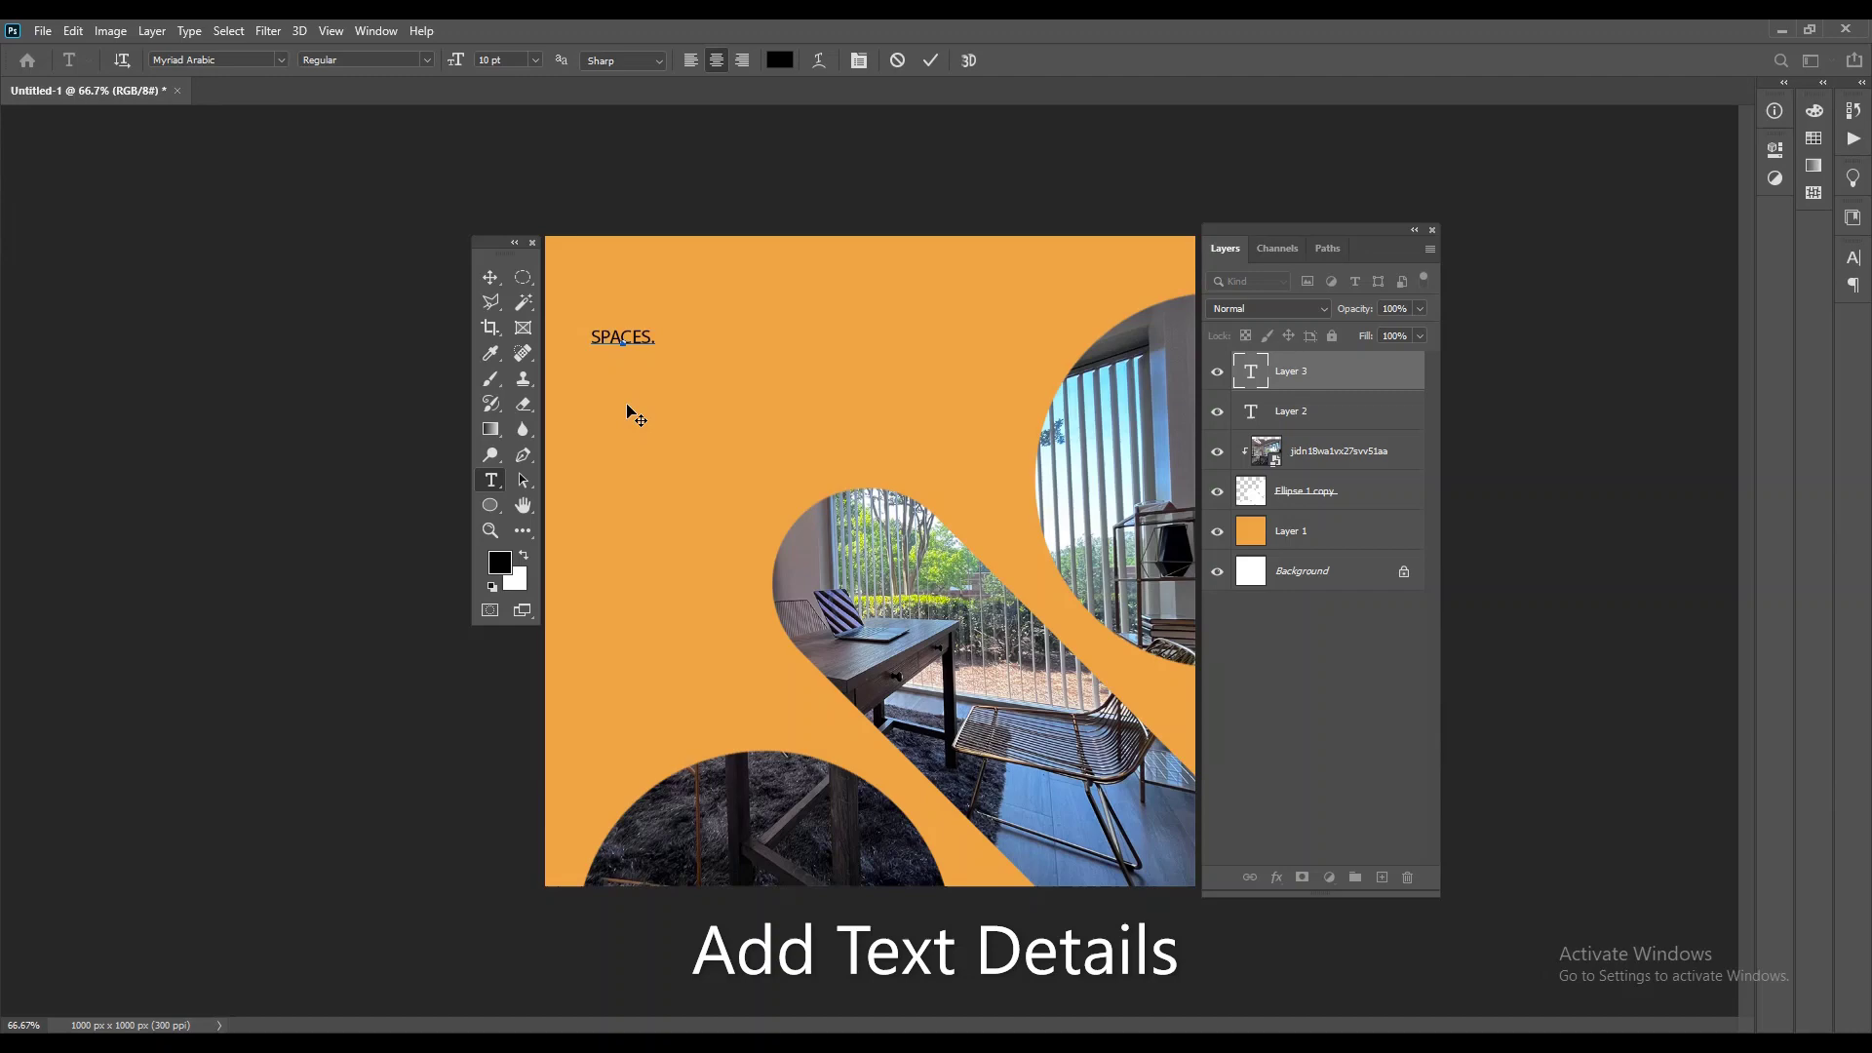
key(ctrl+a)
click(281, 59)
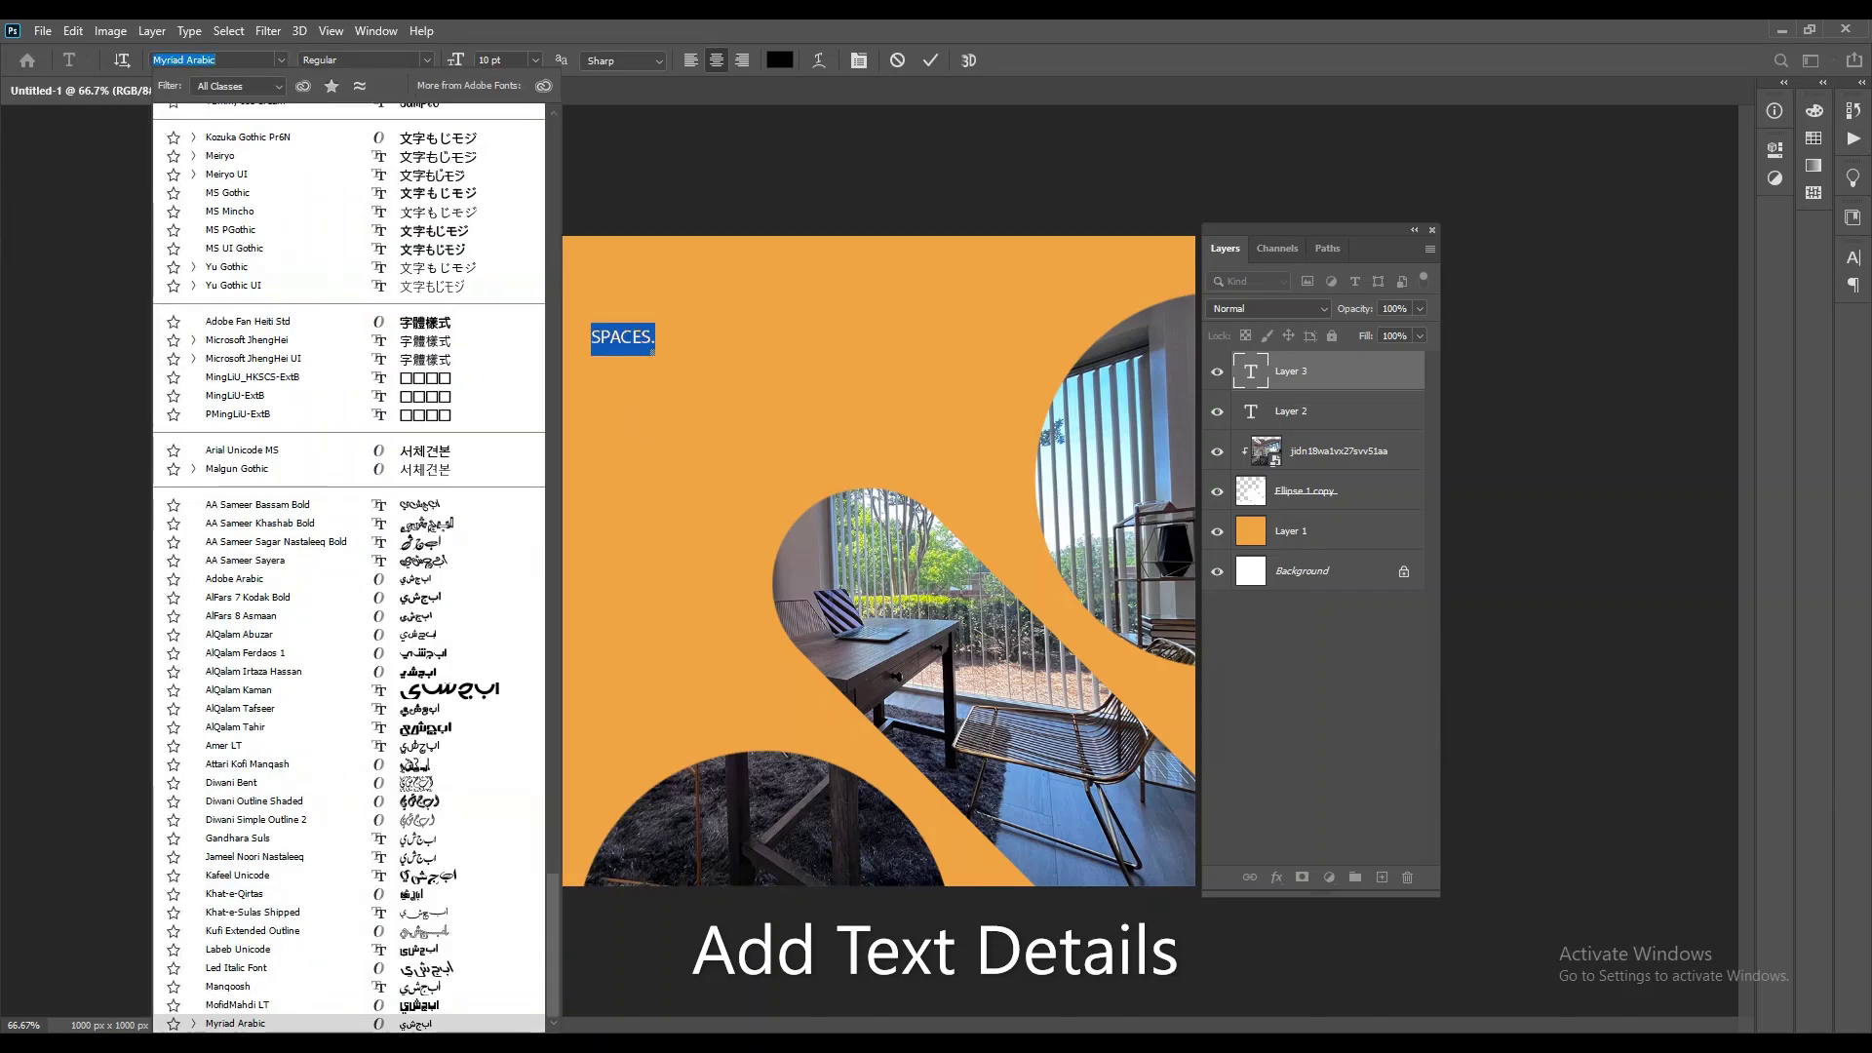
text(helv)
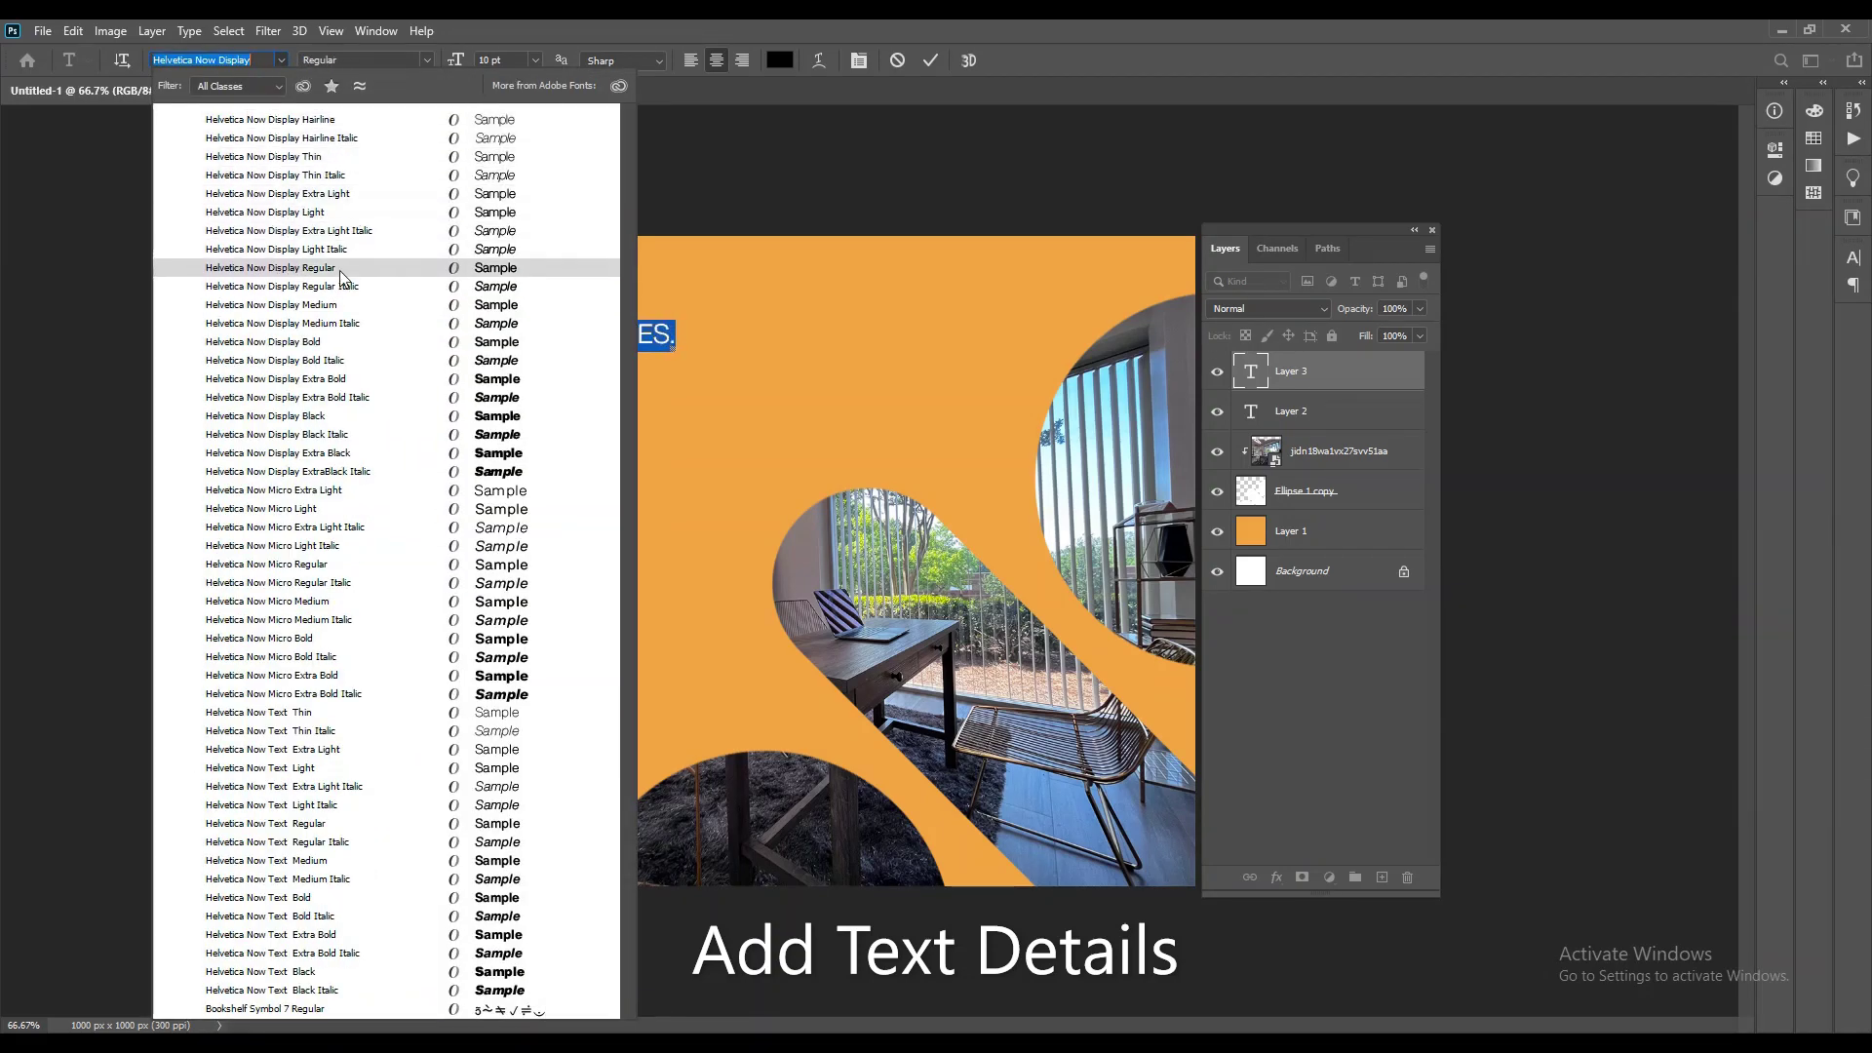
drag(646, 267, 639, 256)
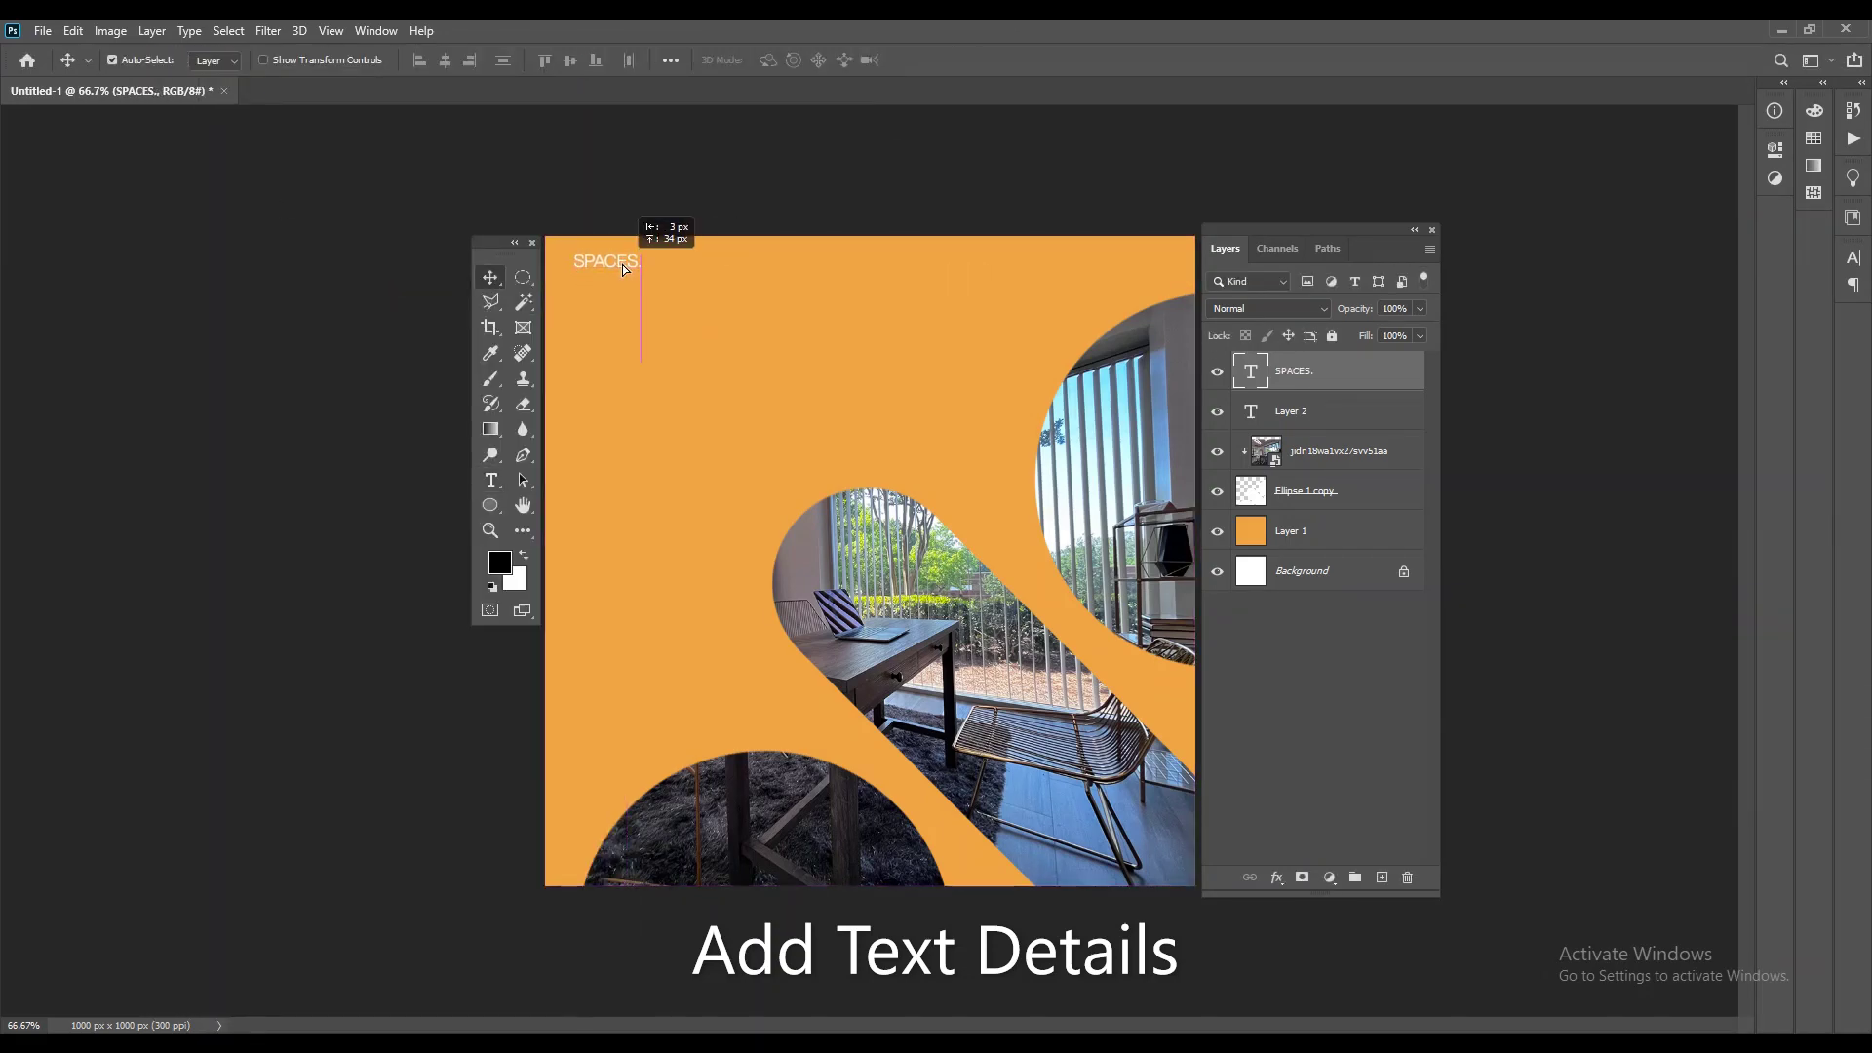
key(Return)
Step: Prepare a smaller white brush on a new empty layer for the header line
key(b)
key(x)
key(ctrl+shift+alt+n)
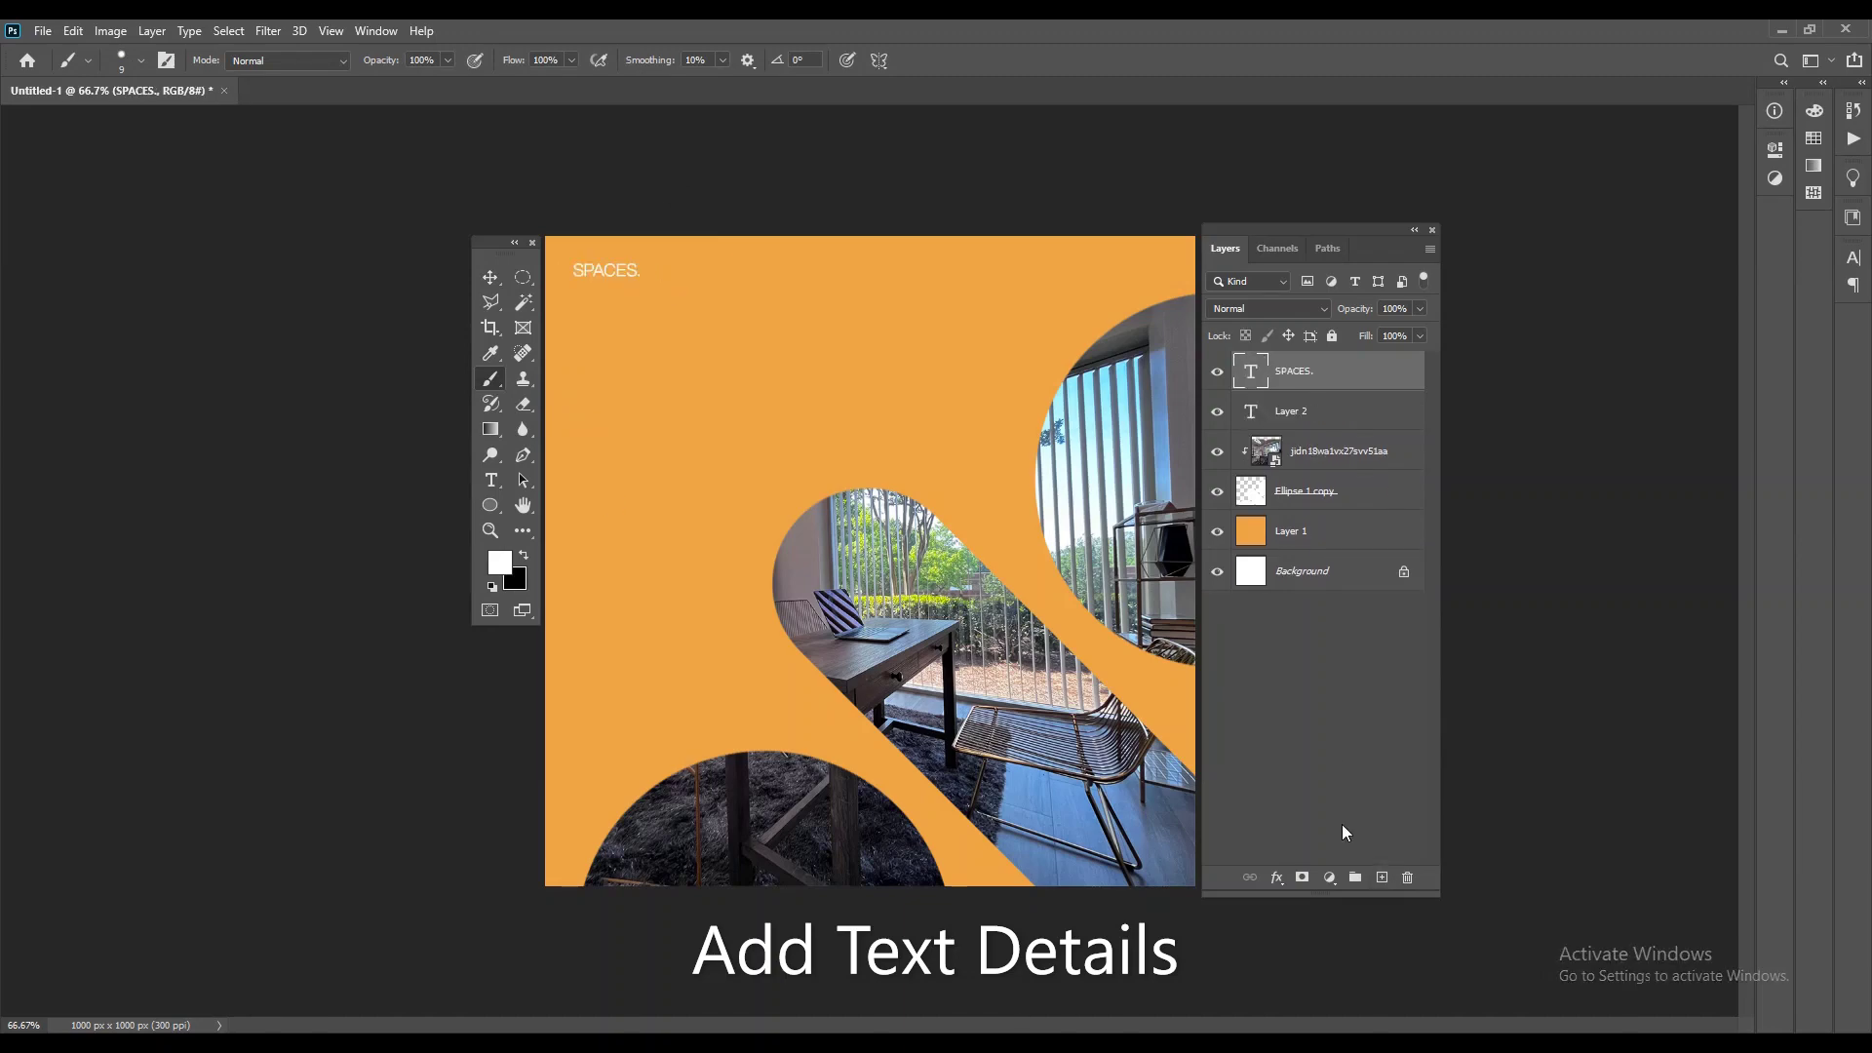
key(bracketleft)
key(bracketleft)
Step: Try a straight line from SPACES. to the right edge, then undo it
click(663, 286)
shift+click(1192, 287)
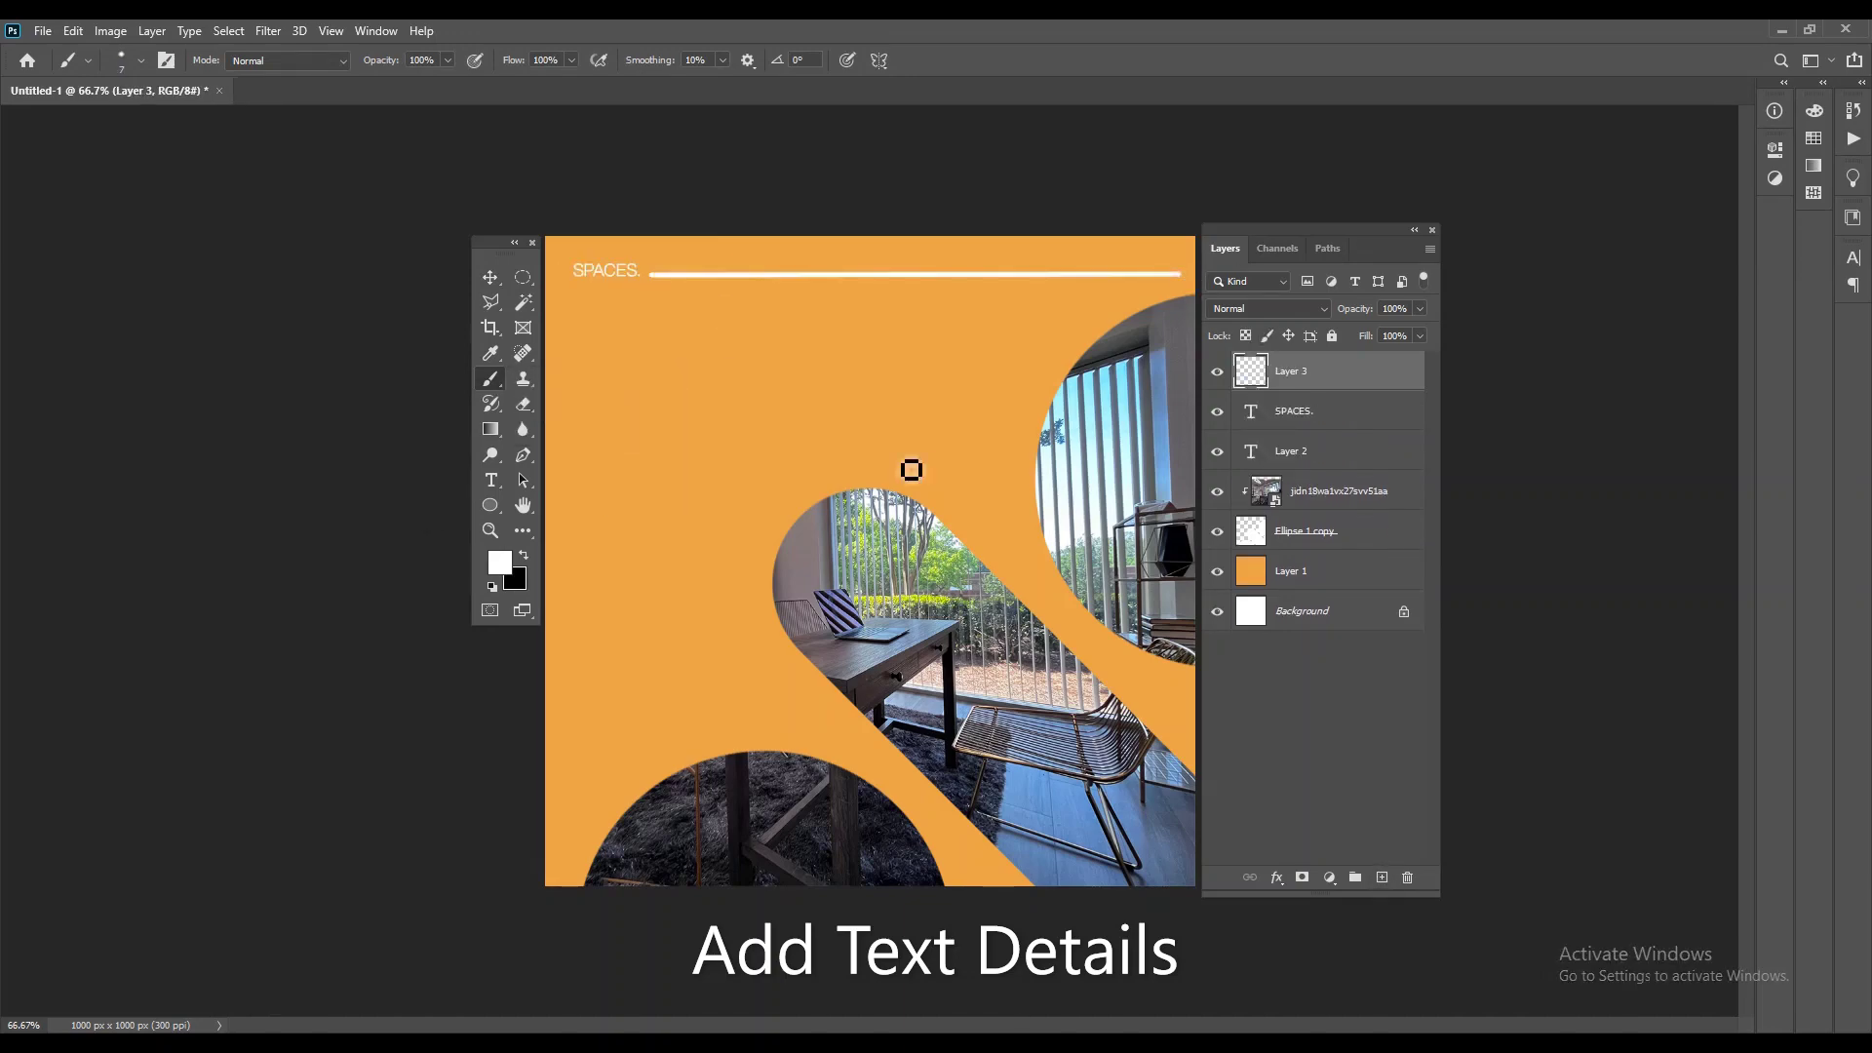
key(ctrl+z)
Step: Add a horizontal ruler guide level with the SPACES. header, then zoom back out
key(ctrl+plus)
key(ctrl+plus)
key(ctrl+r)
drag(808, 115, 736, 388)
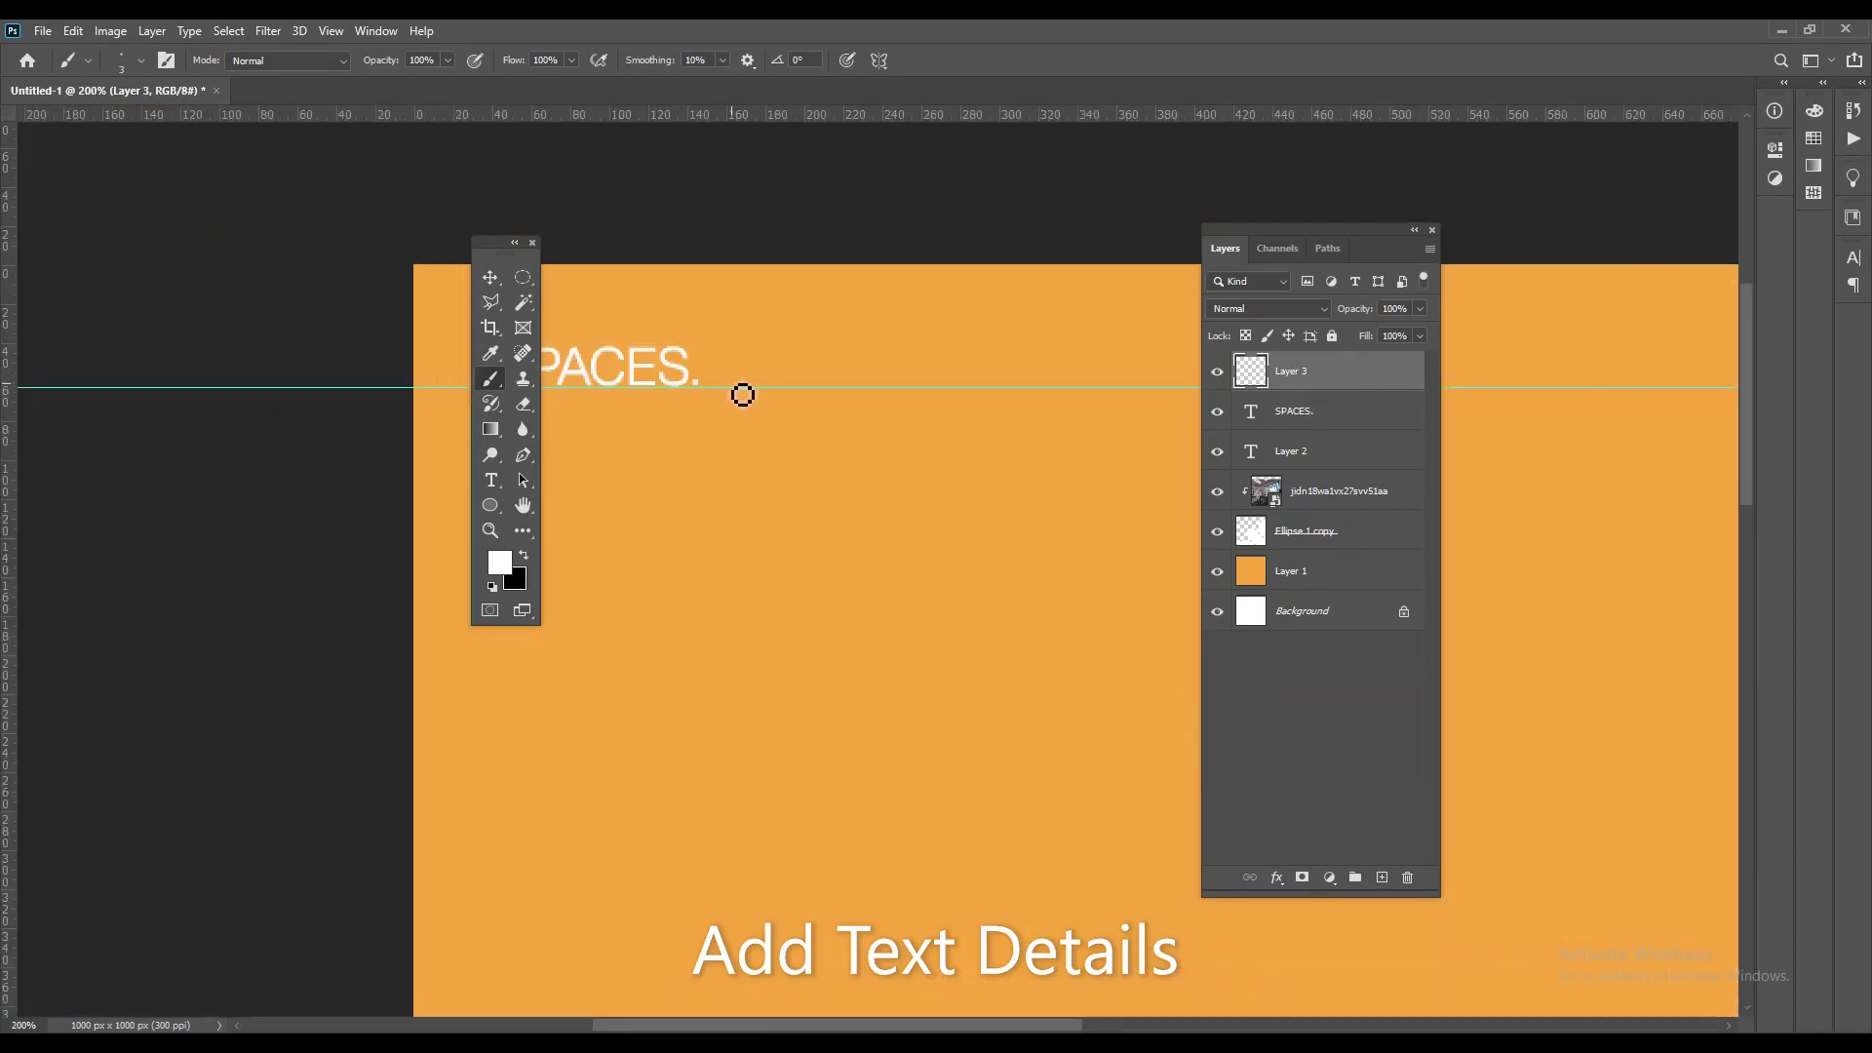
key(ctrl+minus)
key(ctrl+minus)
key(ctrl+minus)
key(v)
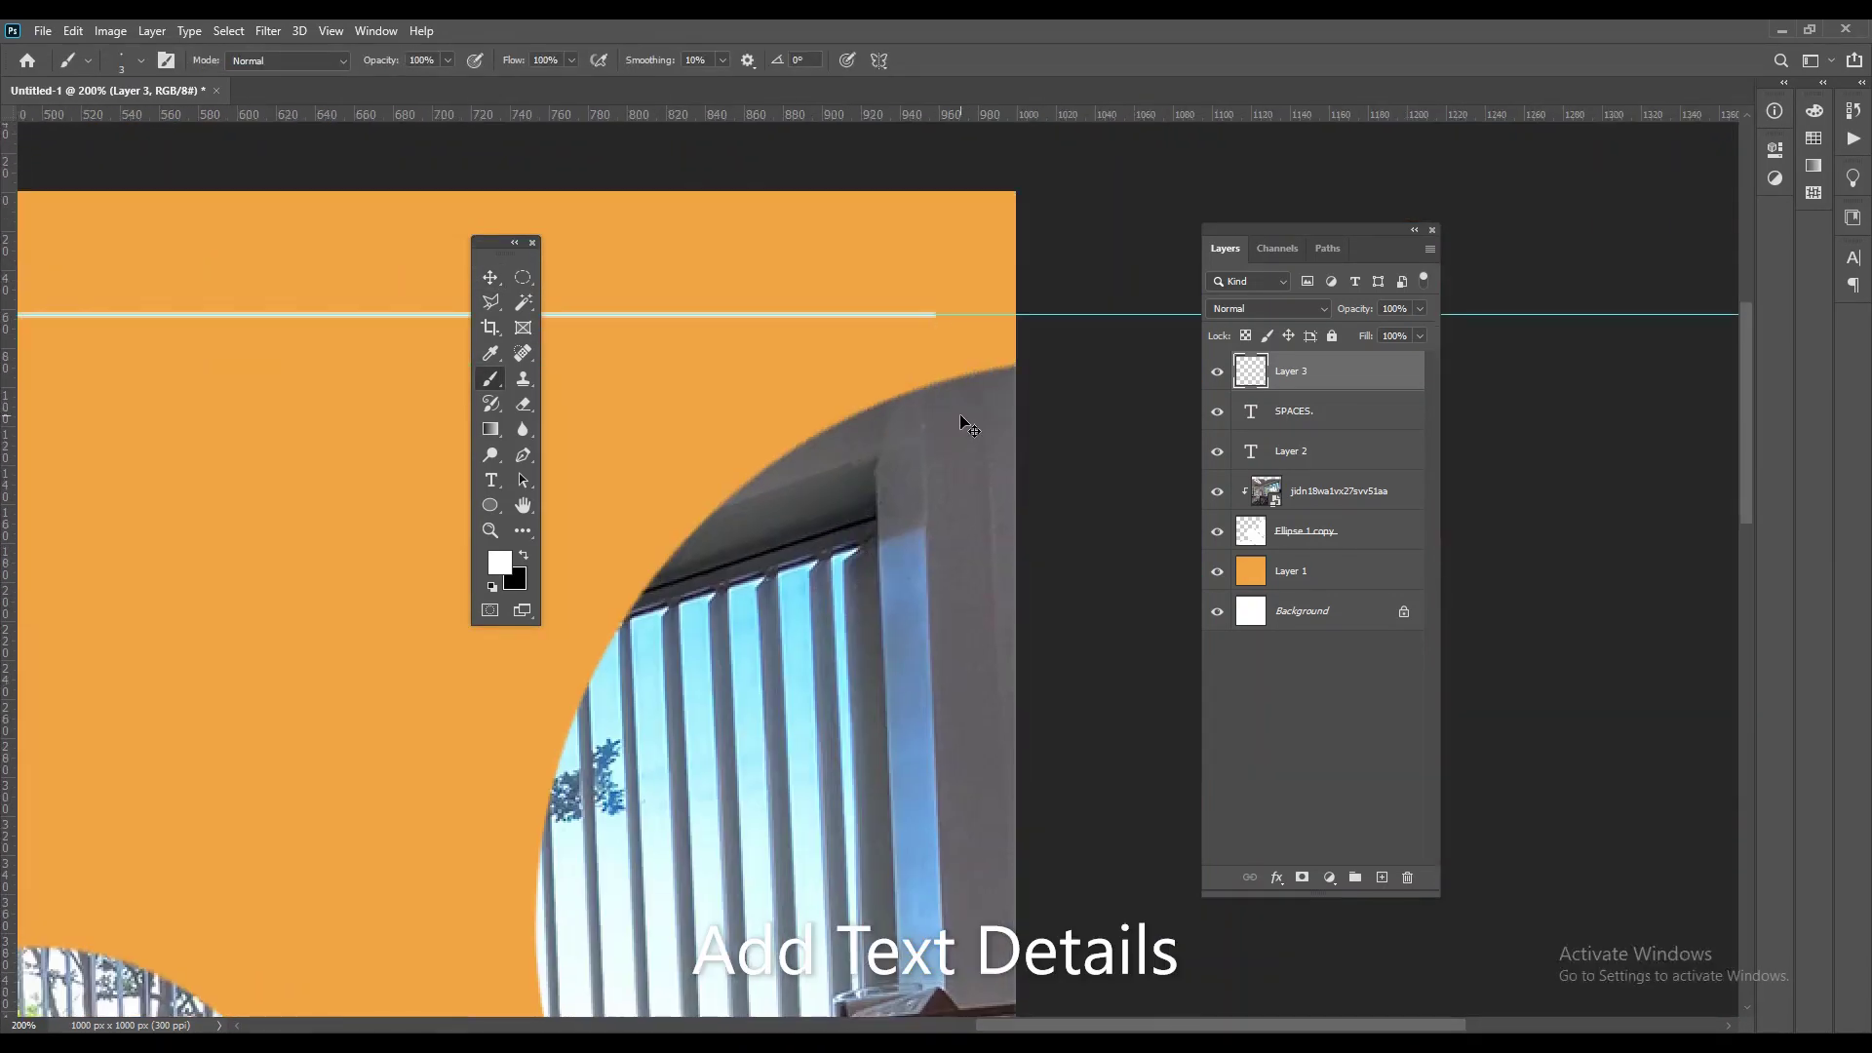
Step: Type the headline lines 'Building Safar' and 'and Affordable'
text(Building S)
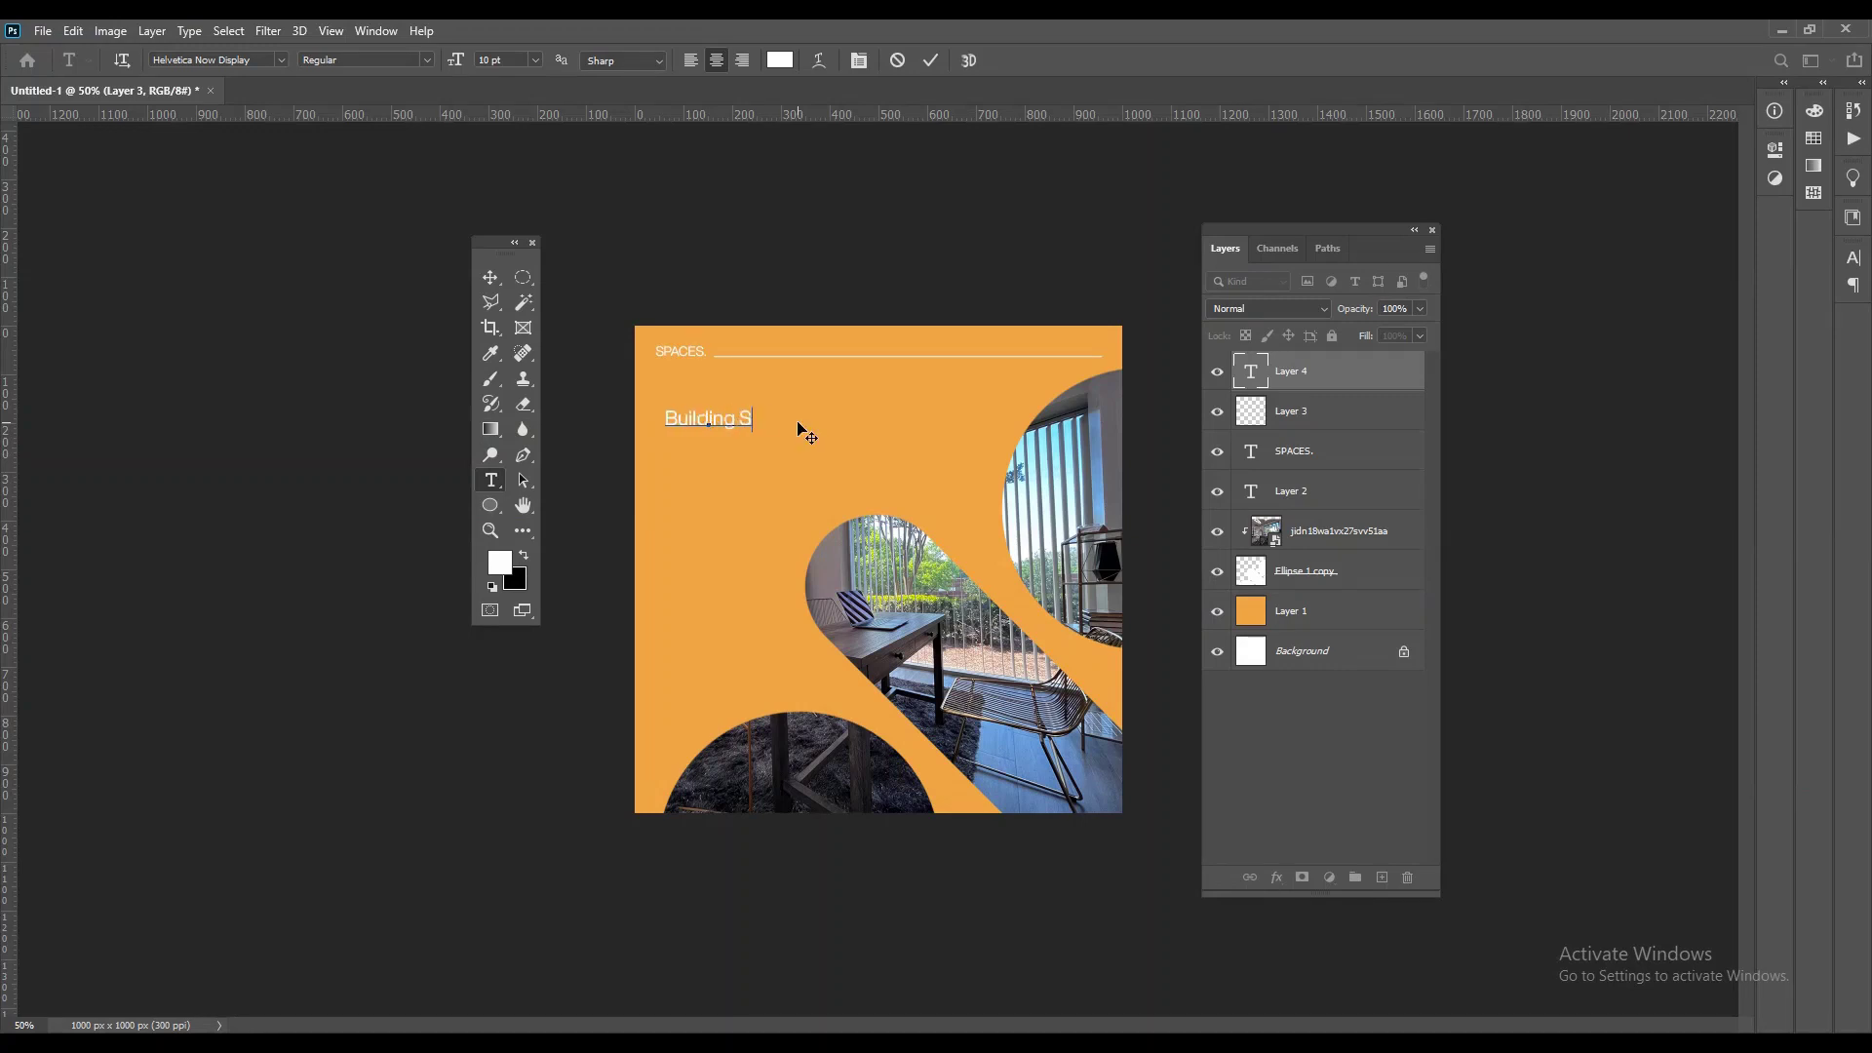
text(afar)
key(Return)
text(and Affordable)
key(Return)
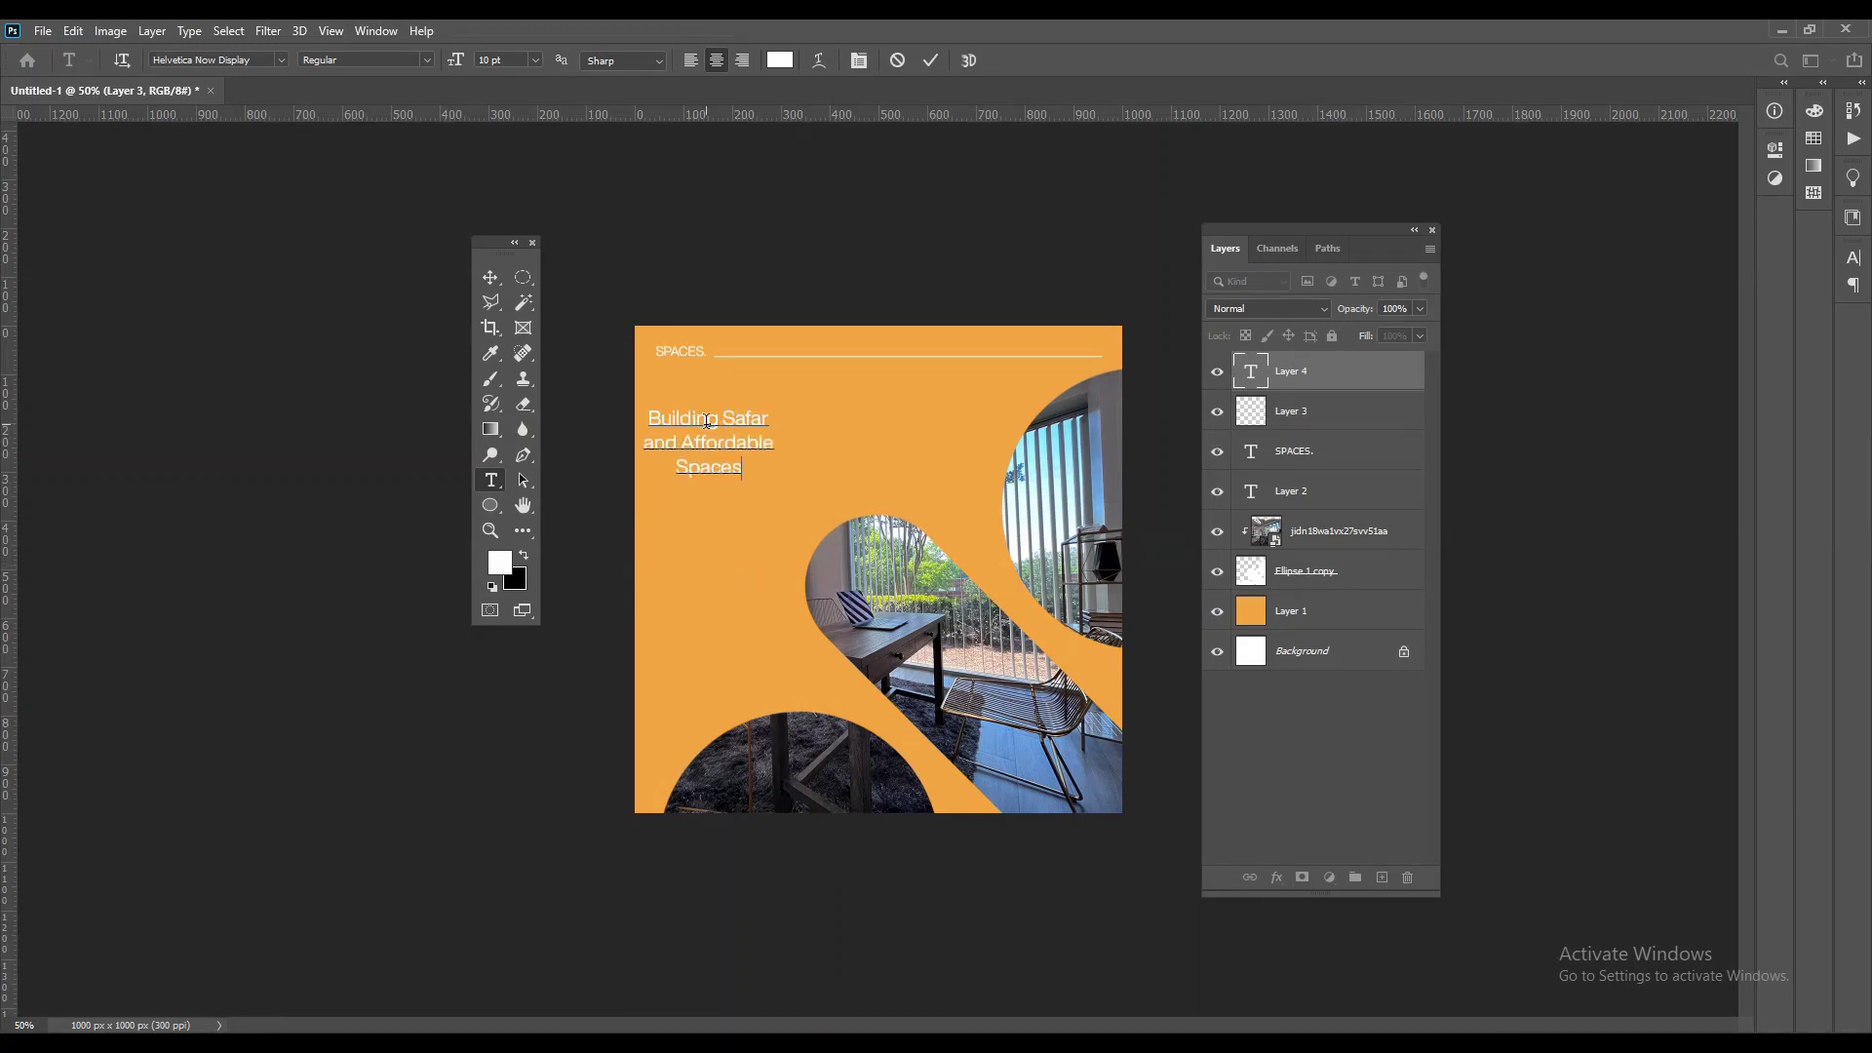
Step: Left-align the headline in Helvetica Now Display Bold, and duplicate SPACES. below it
key(ctrl+a)
key(ctrl+shift+l)
click(281, 60)
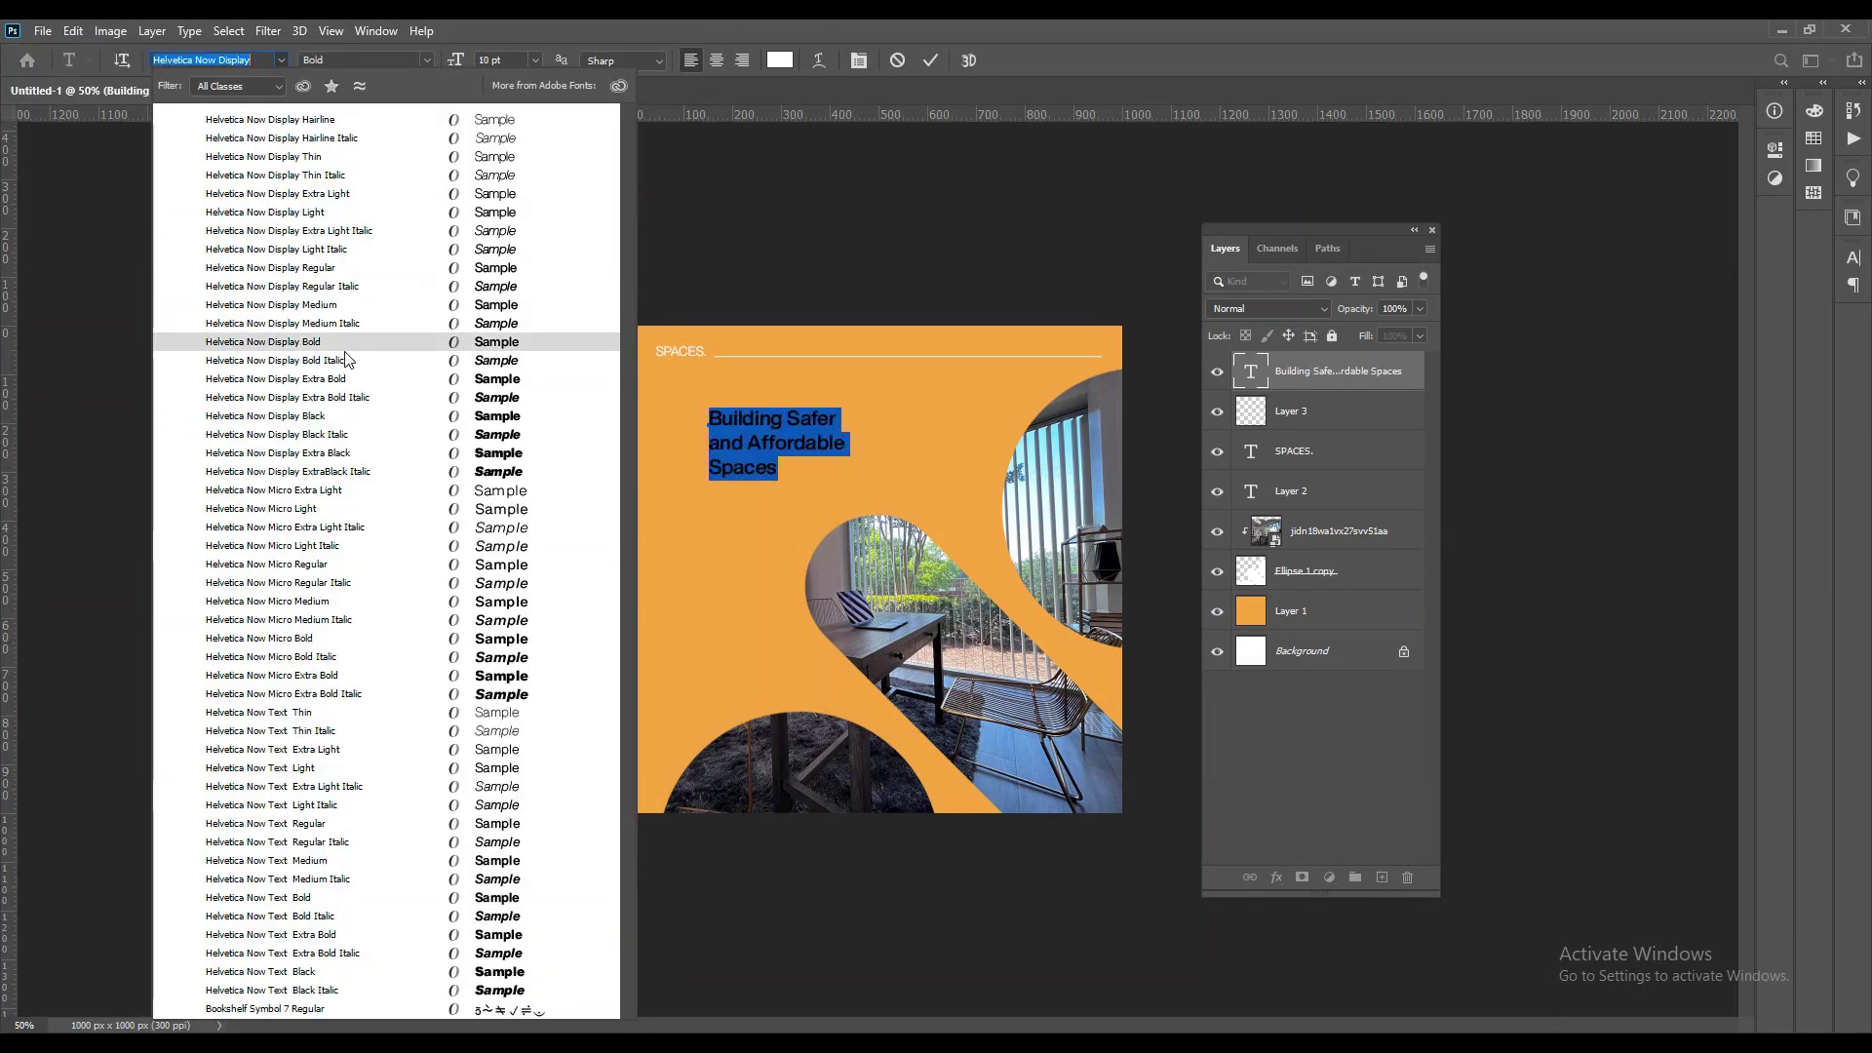
click(339, 343)
key(ctrl+Return)
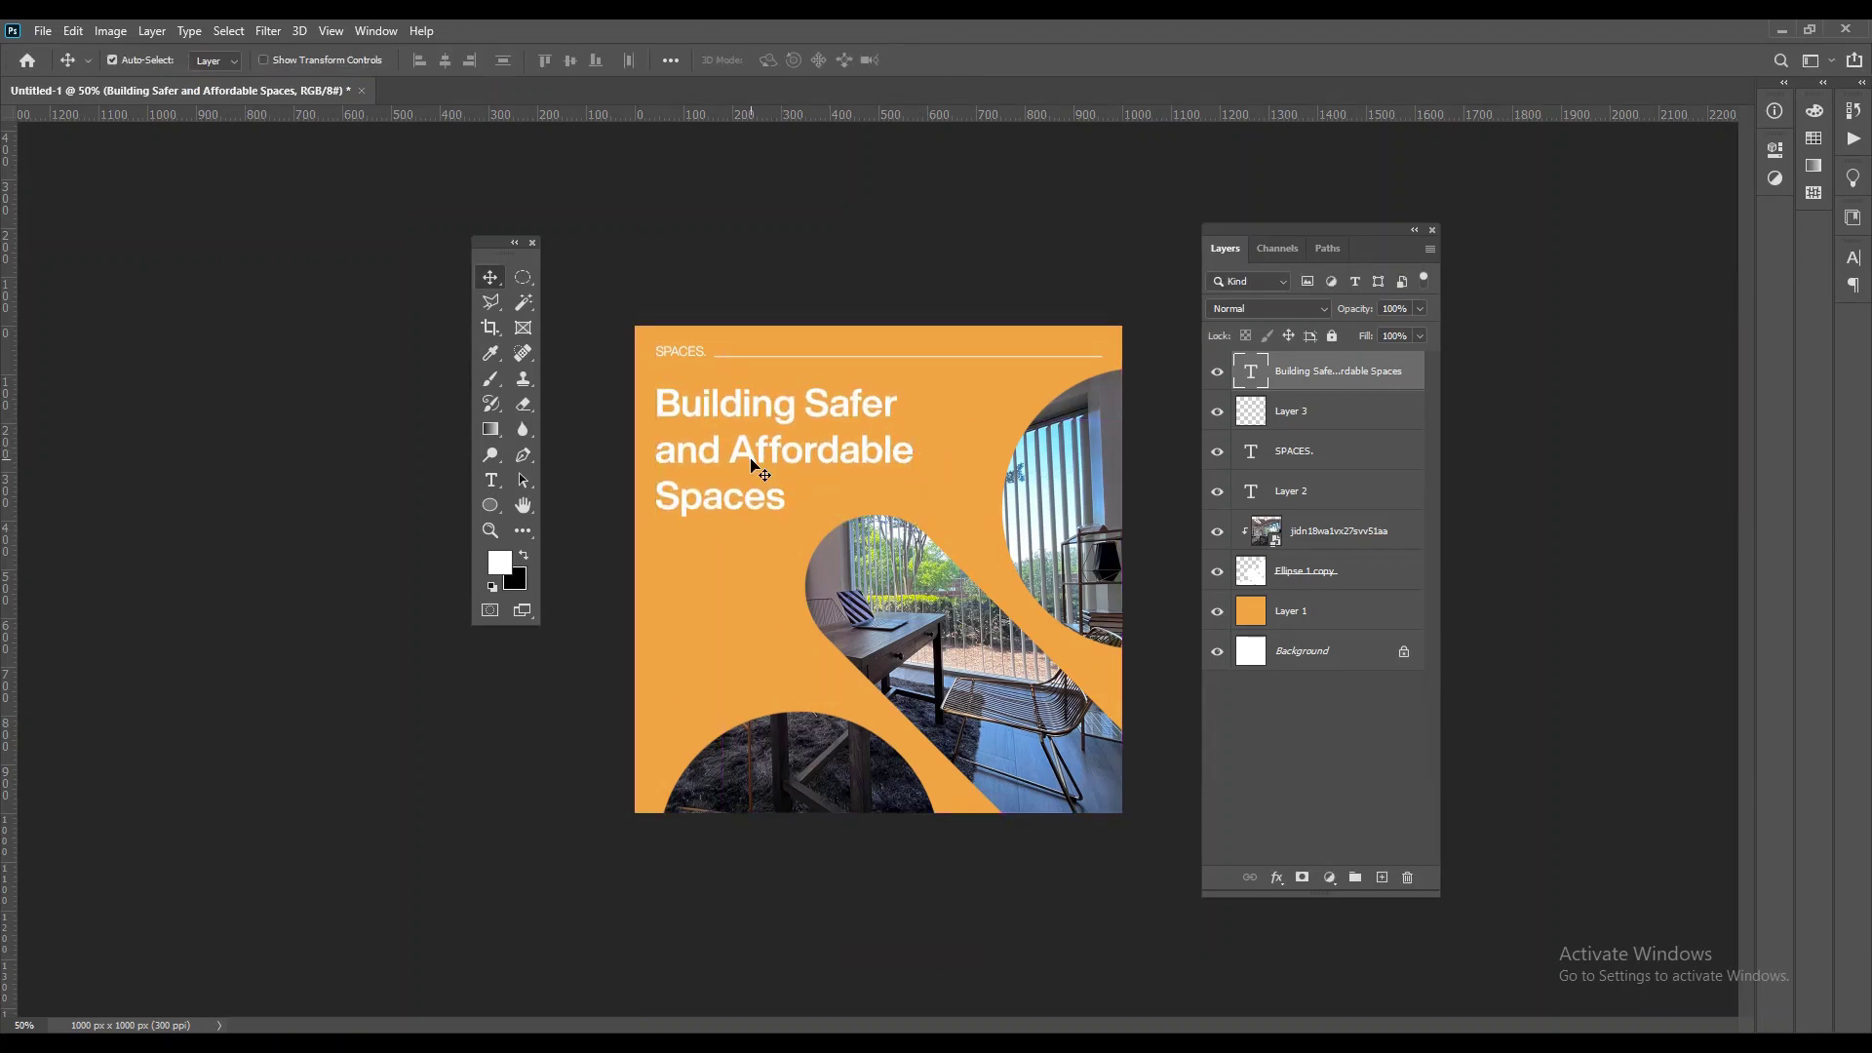
drag(692, 351, 693, 552)
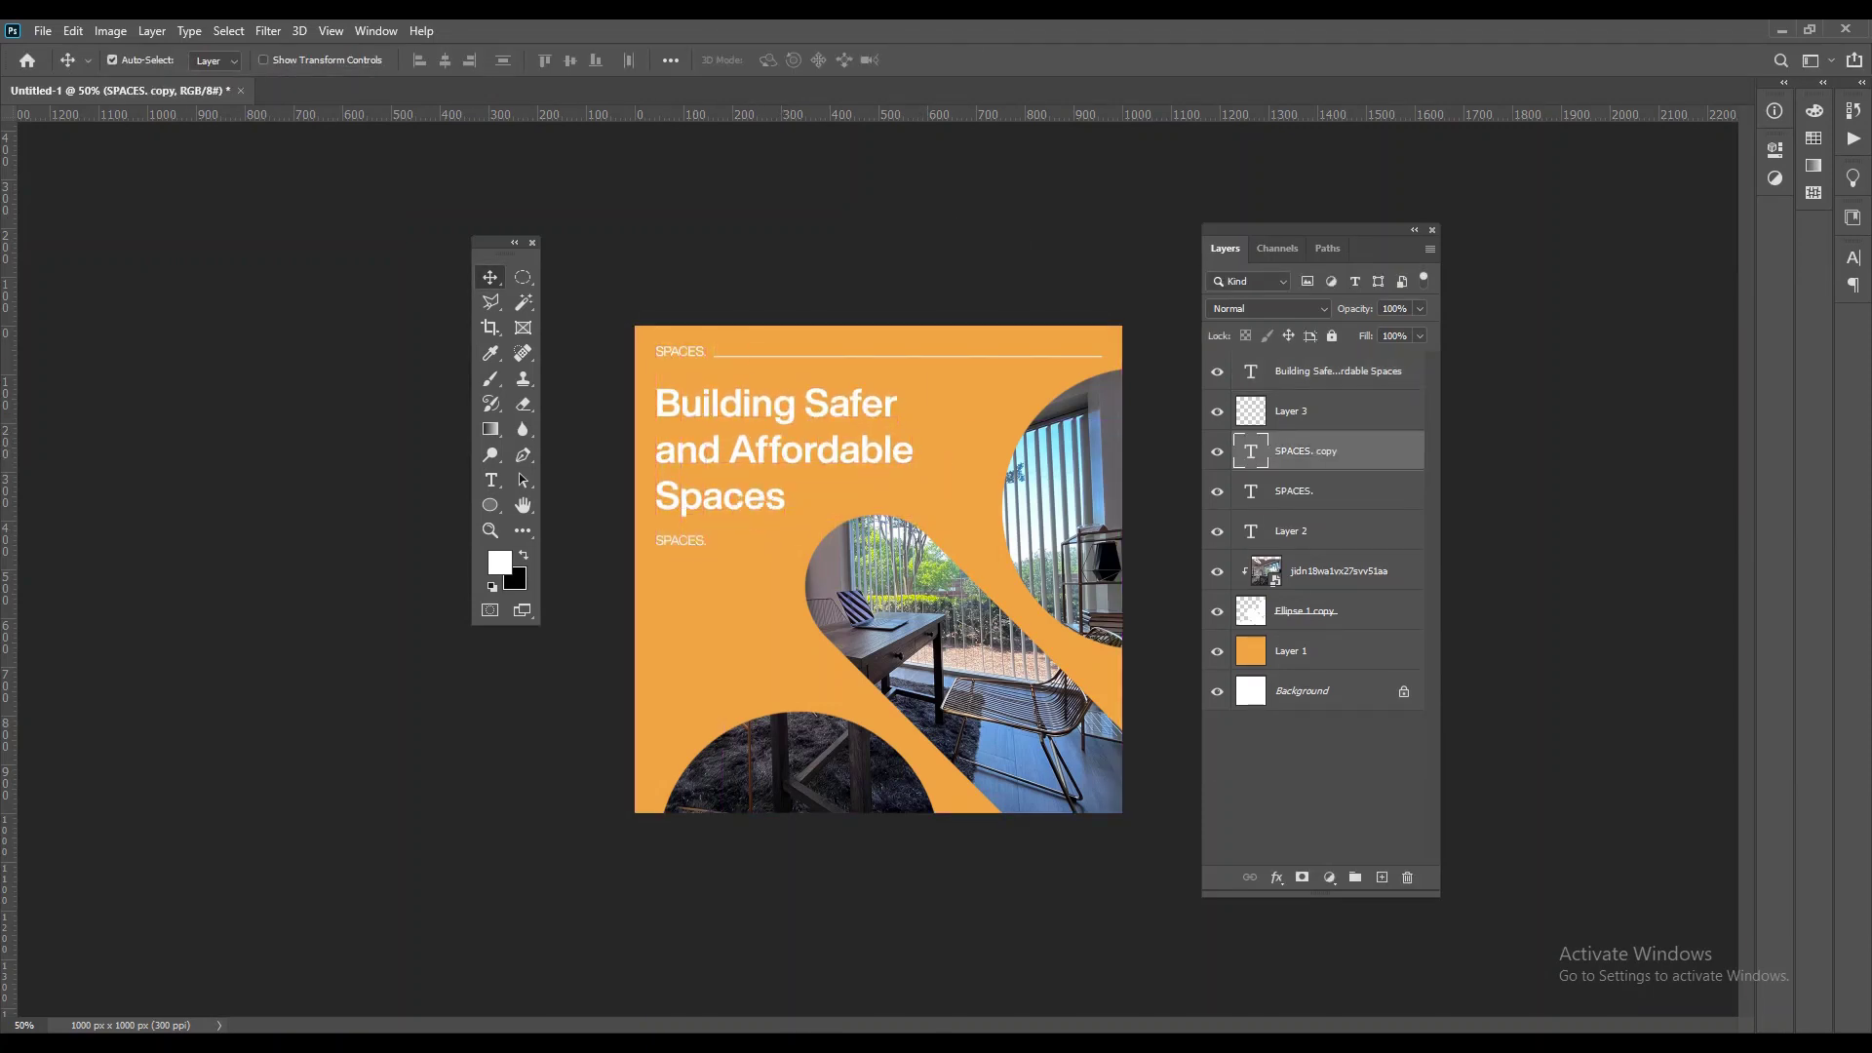
Step: Replace the copied SPACES. label's text with 'Since 1999'
double_click(681, 542)
text(Since 1999)
key(ctrl+Return)
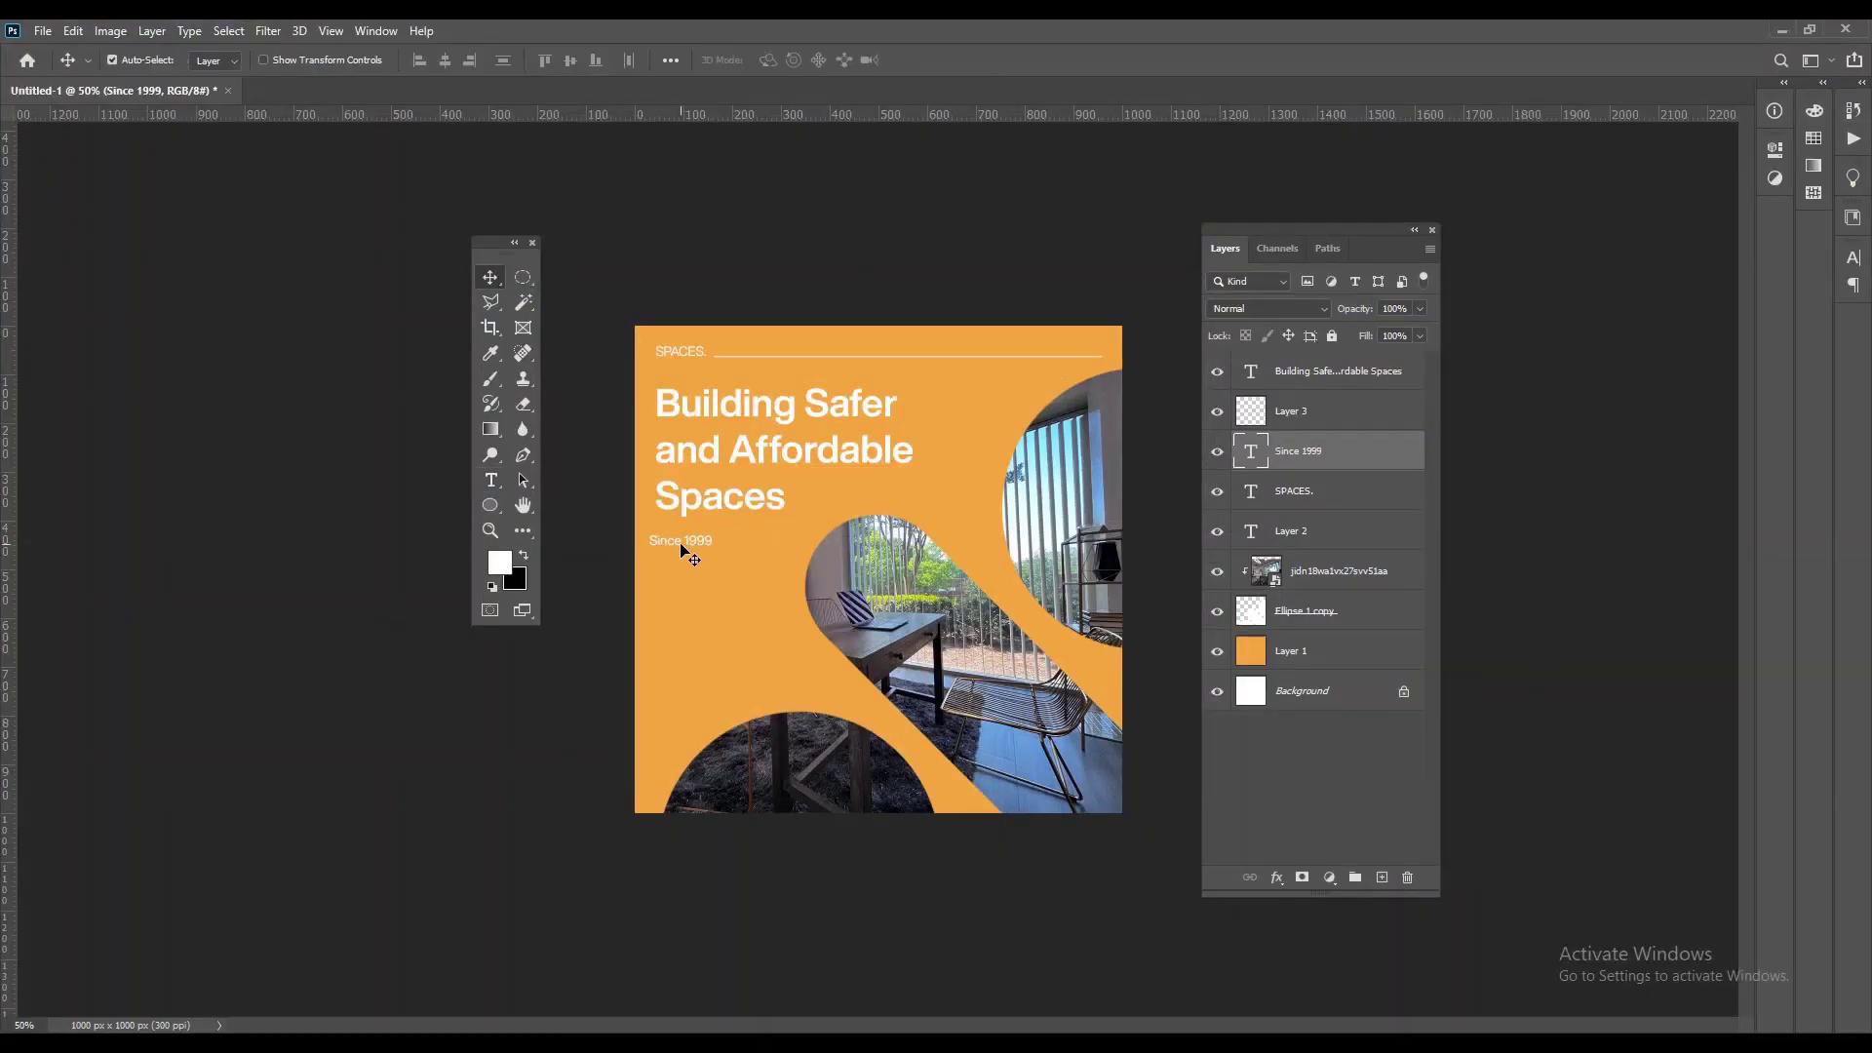